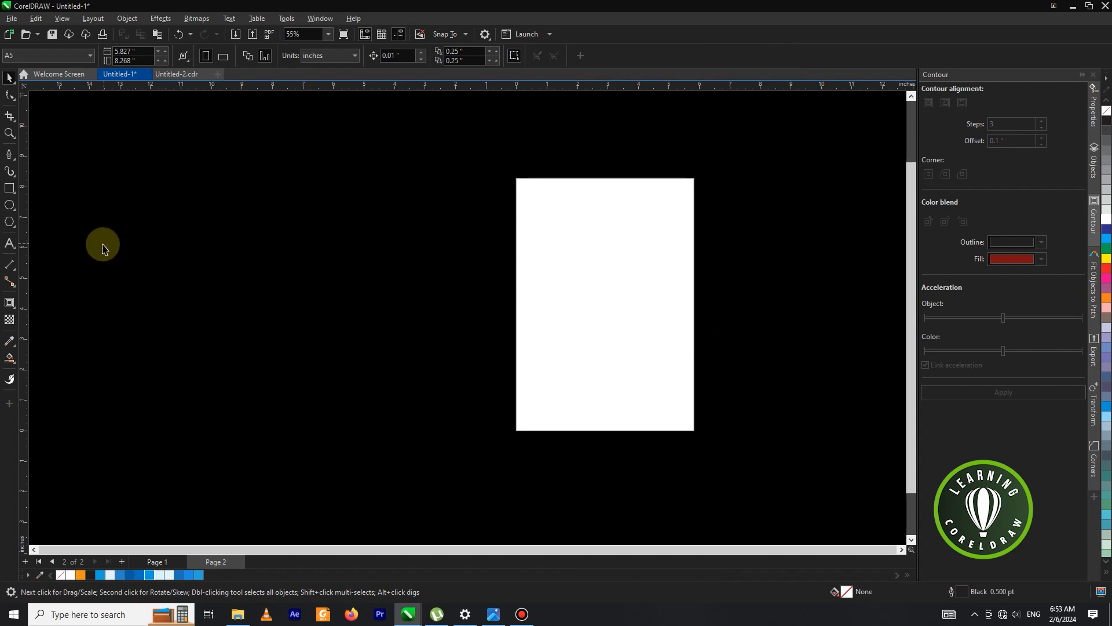
Draw a rectangle about 7.48 by 3.51 inches across the page's left edge and fully round its corners to a 1.757-inch radius.
left_click(9, 188)
left_click_drag(417, 246, 646, 353)
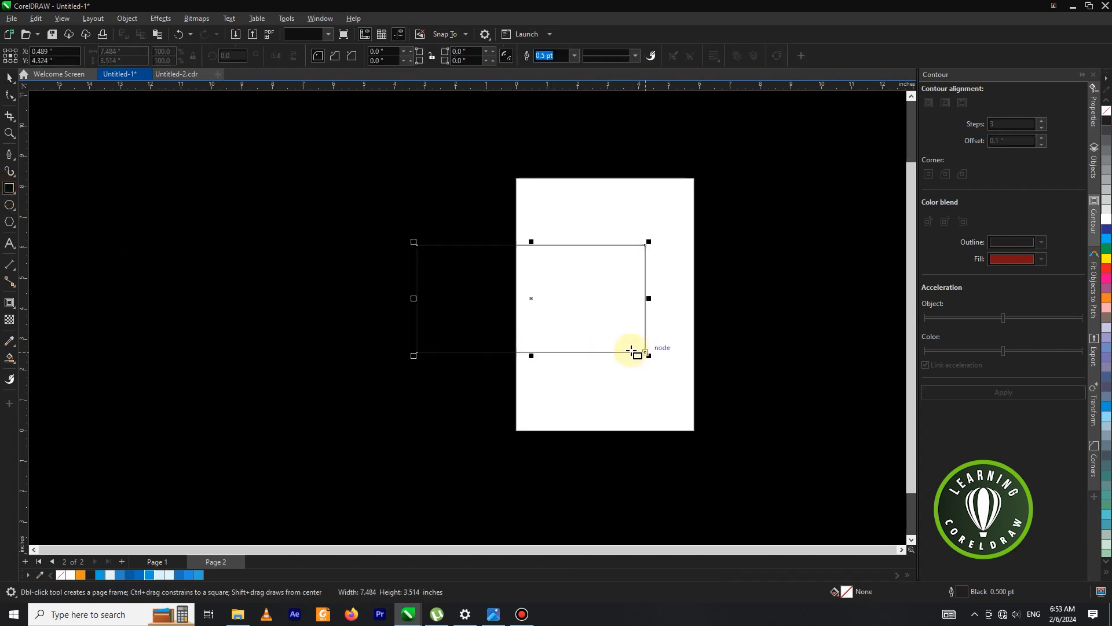
left_click(9, 95)
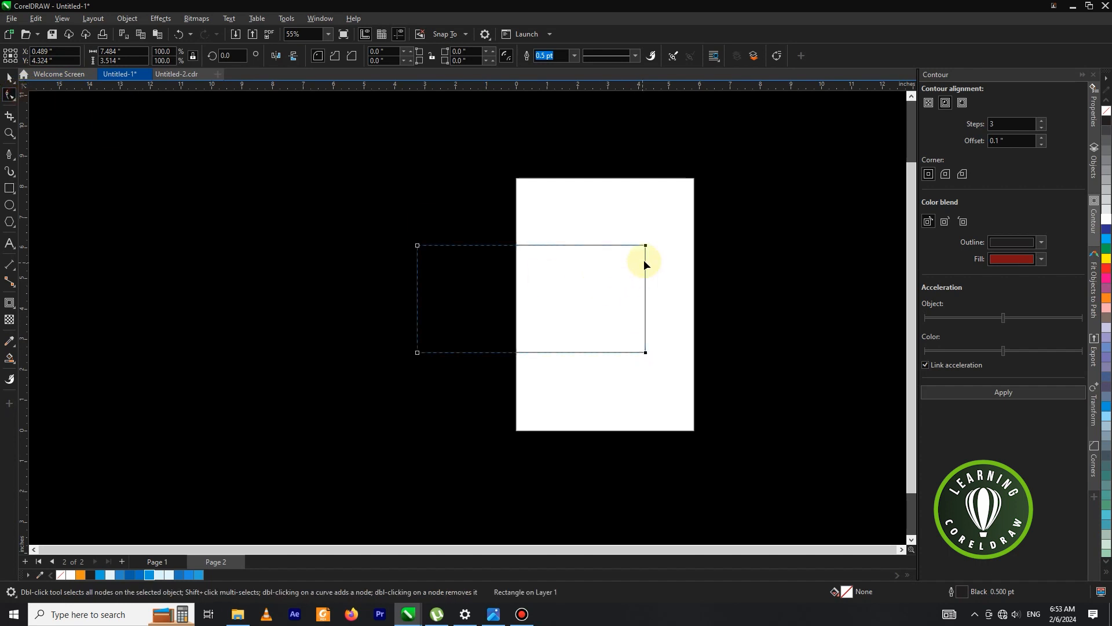
left_click_drag(645, 246, 574, 245)
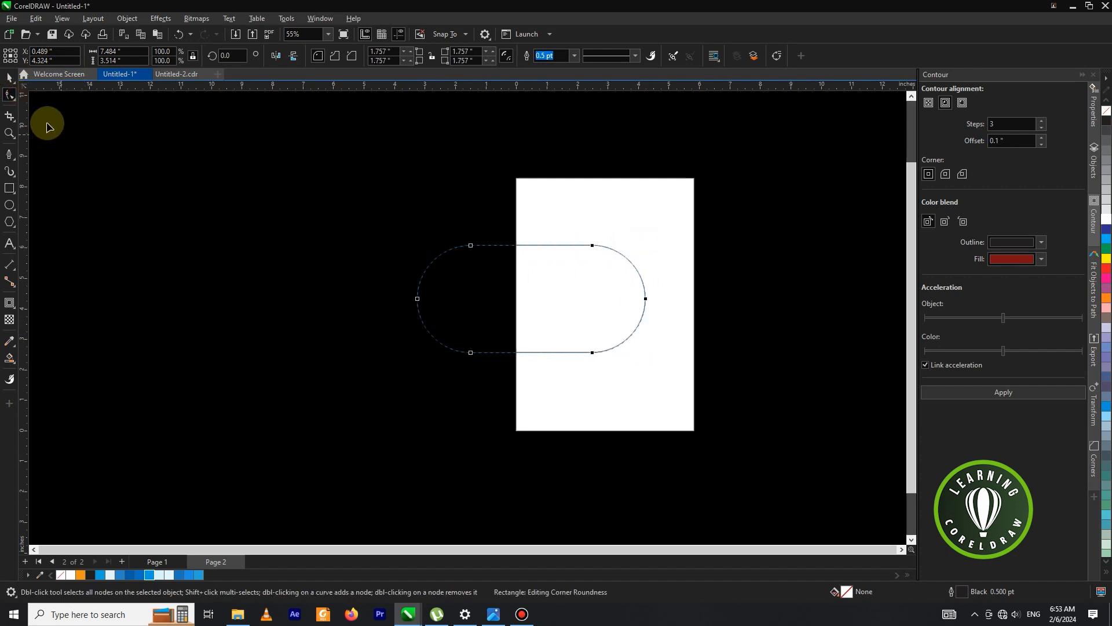
Shift the rounded shape slightly toward the page and stretch its height to about 3.87 inches.
left_click(9, 80)
scroll(574, 307, "up", 1)
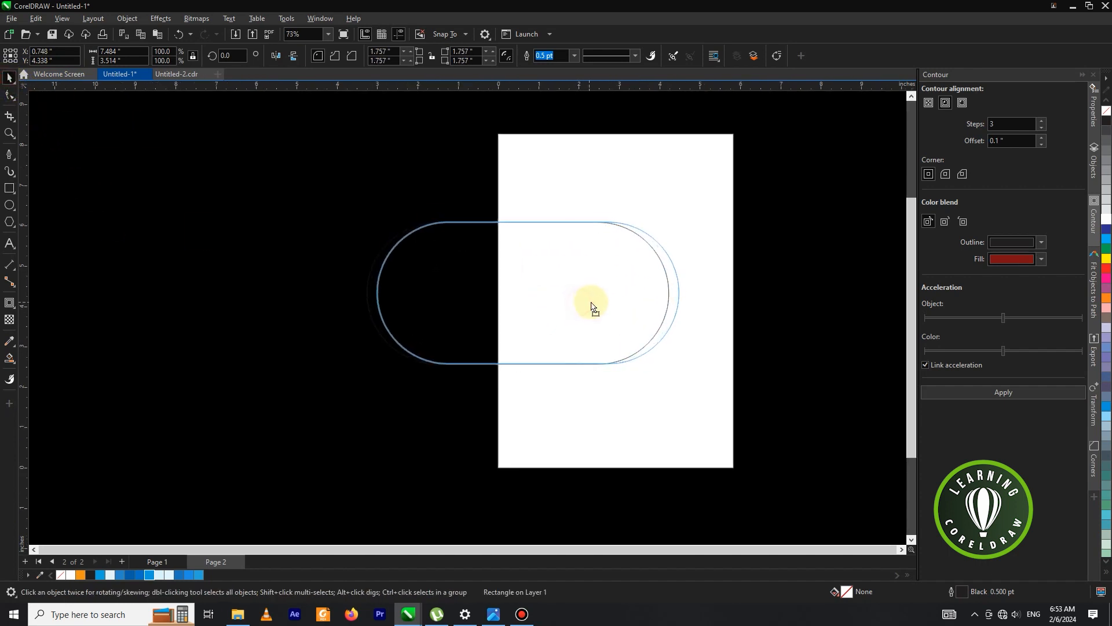
left_click_drag(534, 369, 532, 382)
left_click_drag(640, 290, 643, 293)
left_click(633, 285)
Apply an inward three-step contour to the rounded shape with an offset of about 0.344 inches.
left_click(6, 303)
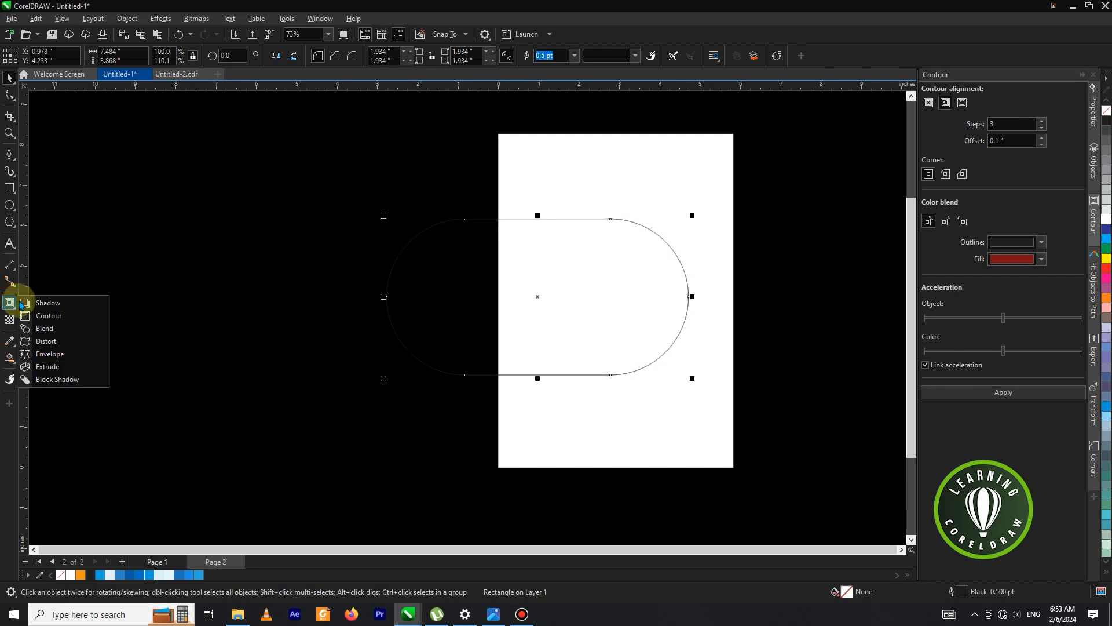
left_click(55, 314)
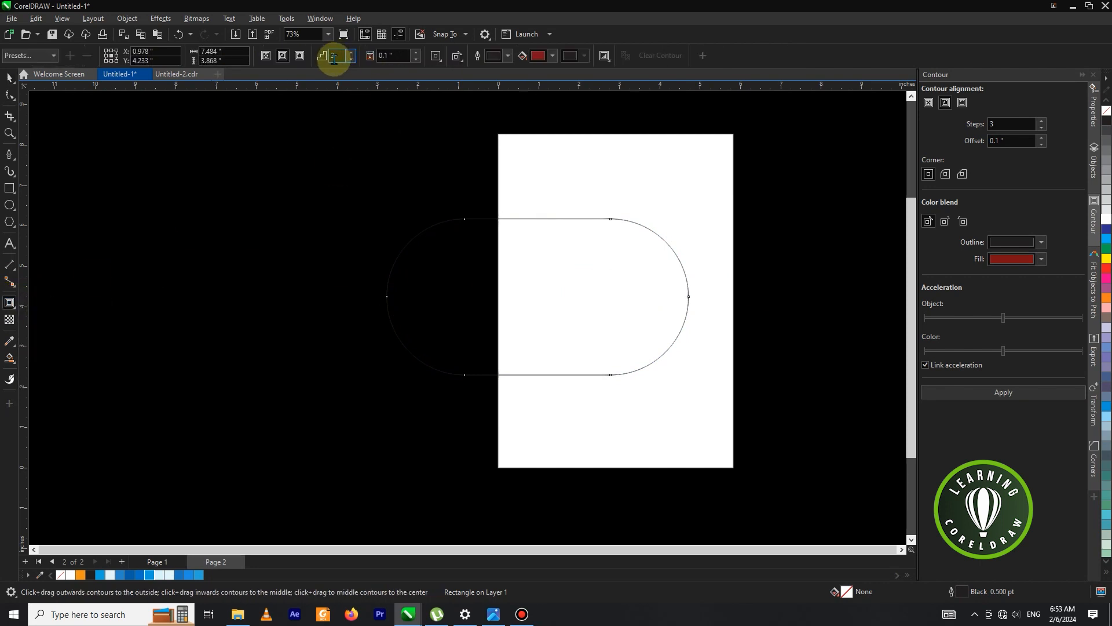
left_click_drag(617, 299, 658, 331)
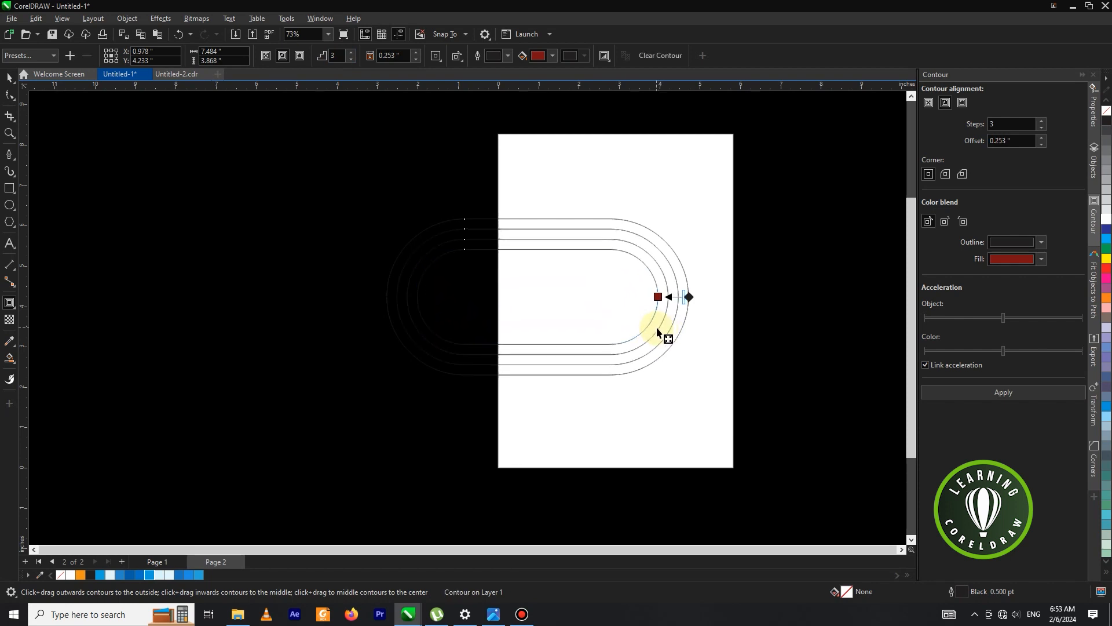
scroll(658, 331, "up", 1)
left_click_drag(656, 293, 646, 296)
scroll(664, 295, "down", 2)
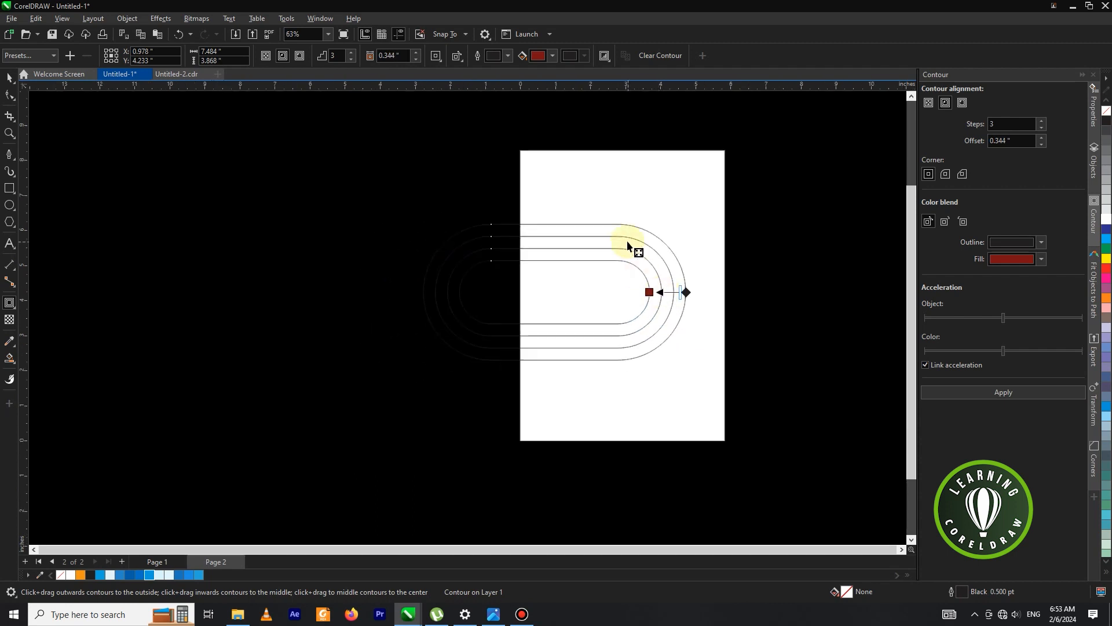
Stretch the contoured shape vertically to about 4.90 inches and nudge it slightly to the right.
left_click(10, 77)
left_click_drag(555, 363, 555, 399)
left_click_drag(650, 293, 648, 292)
left_click(558, 391)
left_click_drag(683, 310, 683, 301)
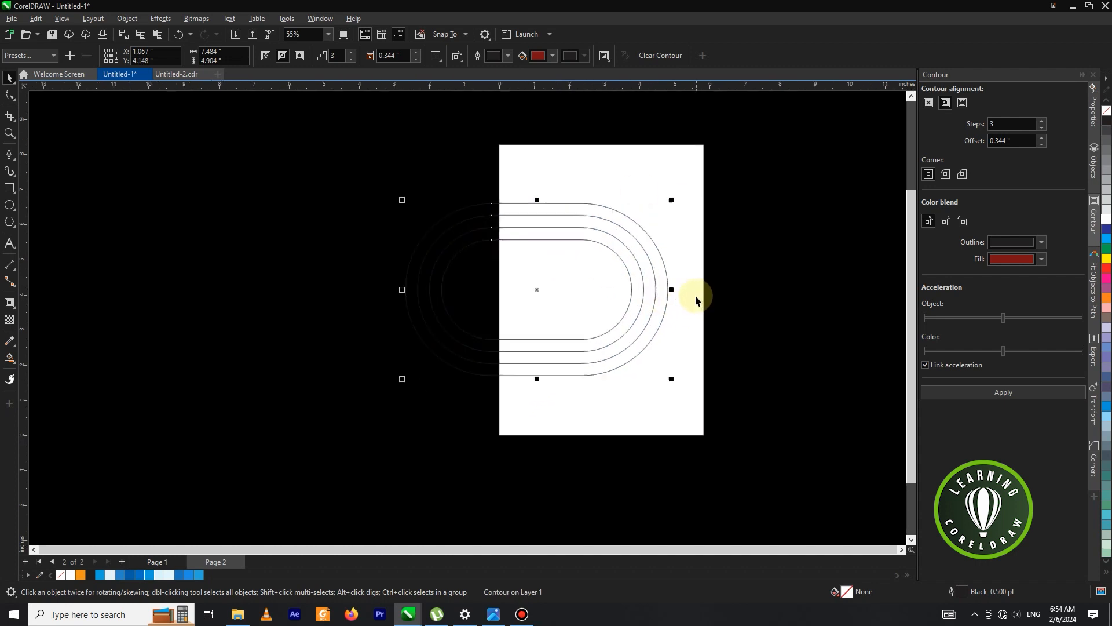
Break the contour apart and ungroup the three inner outlines into separate objects.
right_click(657, 261)
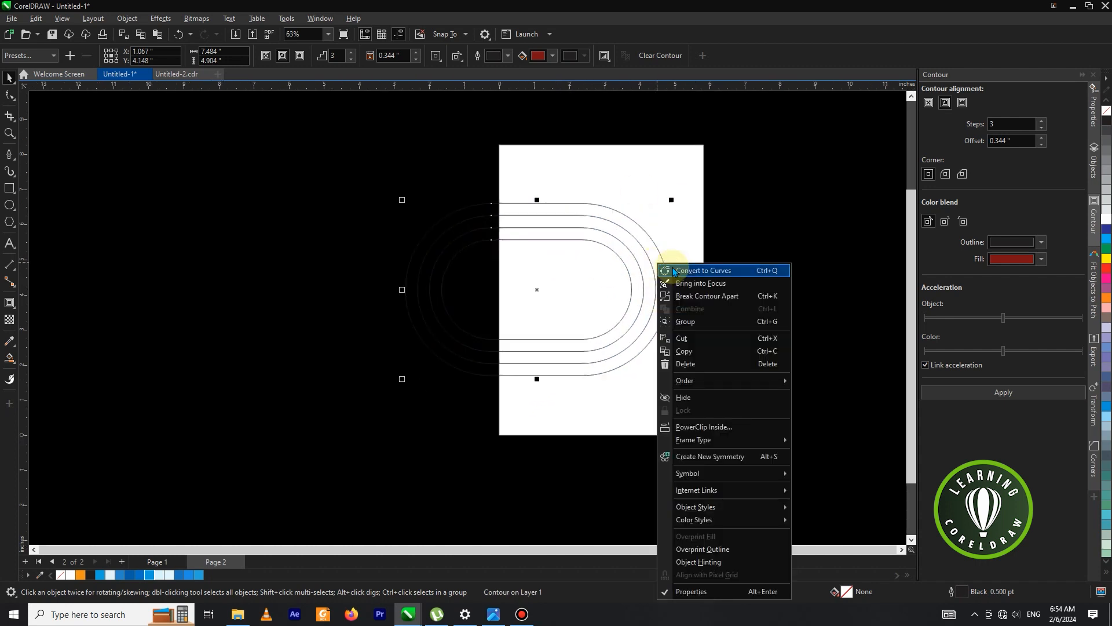
left_click(693, 296)
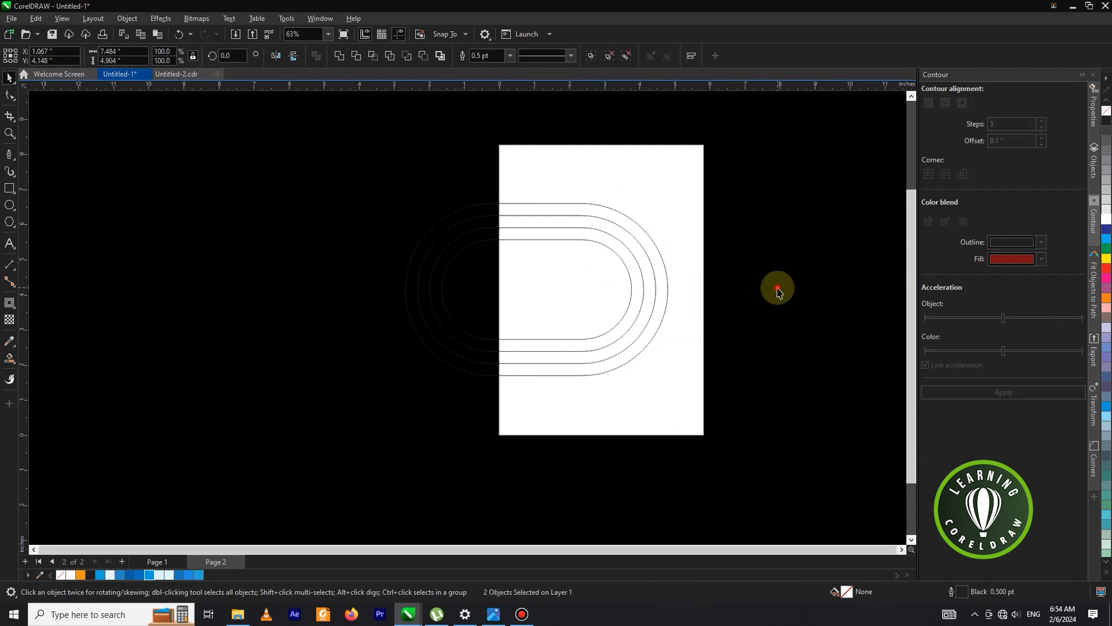
left_click(587, 238)
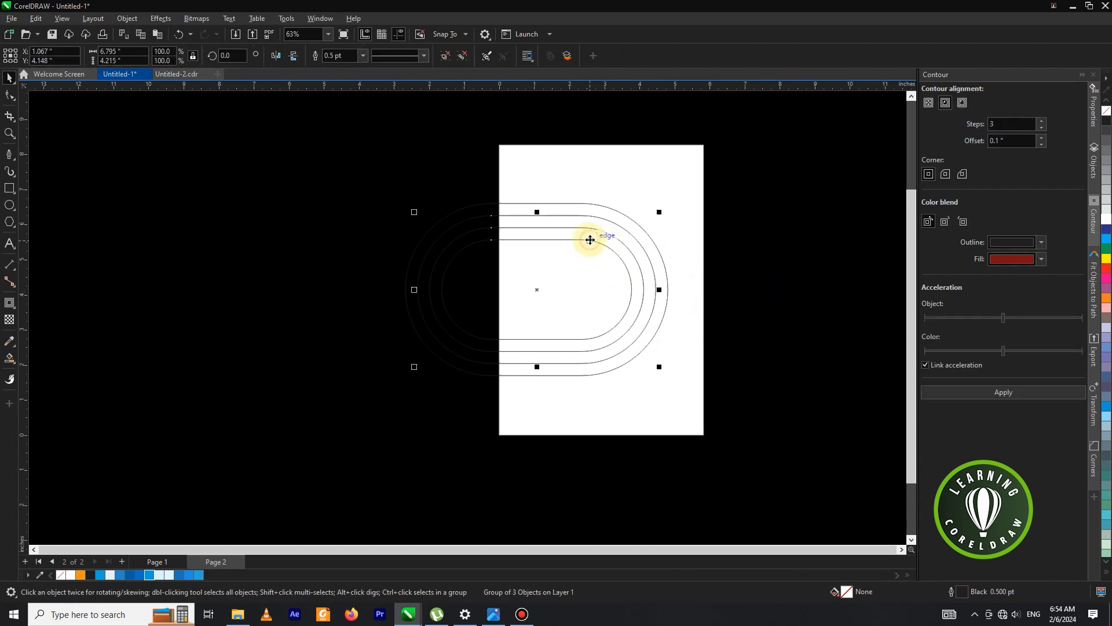
left_click(445, 56)
scroll(551, 236, "up", 1)
left_click(590, 241)
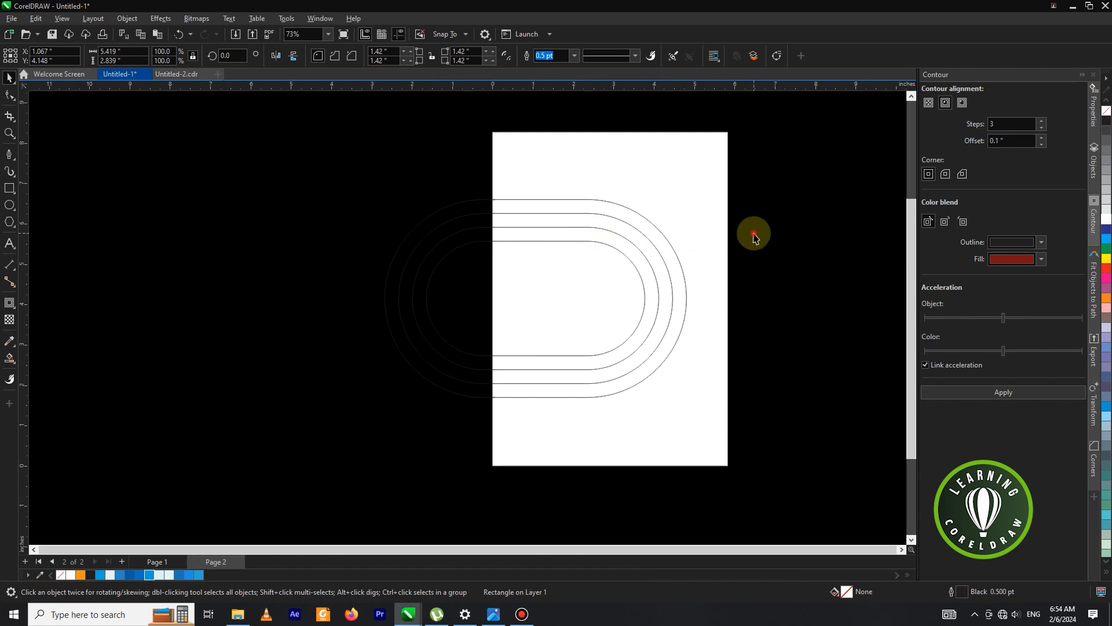
left_click(755, 238)
Draw a short slanted Pen line, about 0.46 by 0.27 inches, across the outer band at the upper-right curve.
scroll(572, 234, "up", 2)
scroll(644, 238, "down", 2)
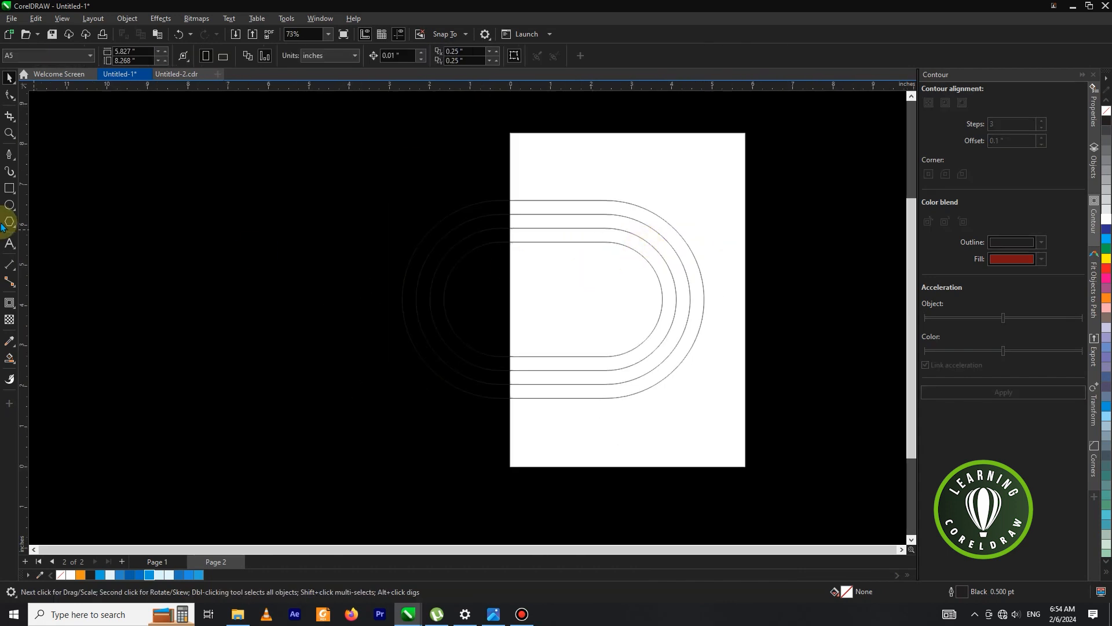
left_click(9, 154)
scroll(702, 252, "up", 1)
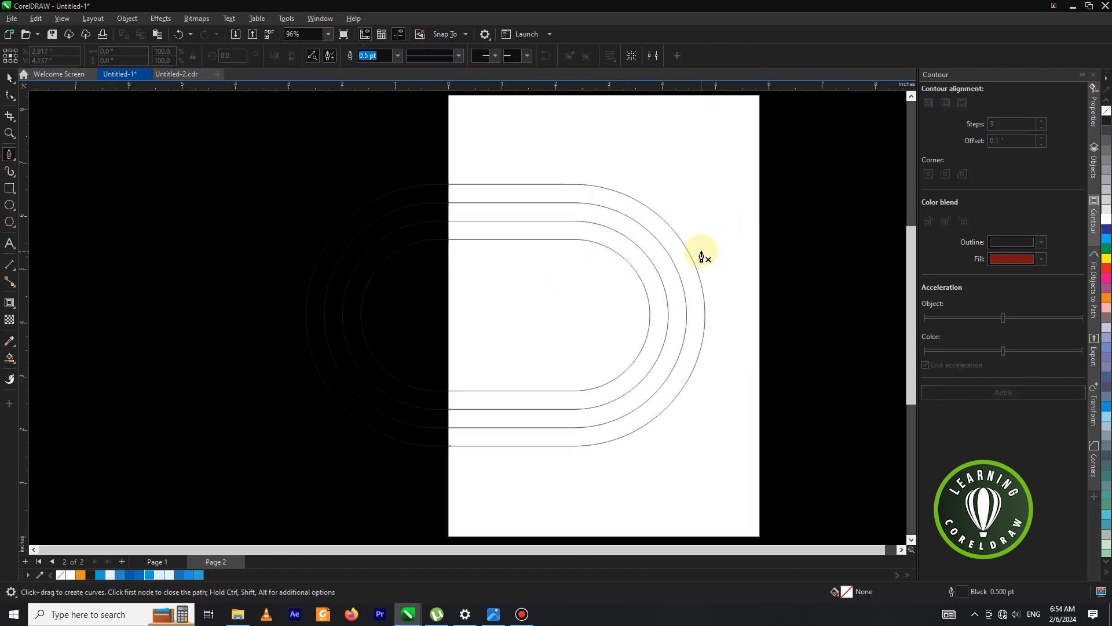
scroll(702, 256, "up", 1)
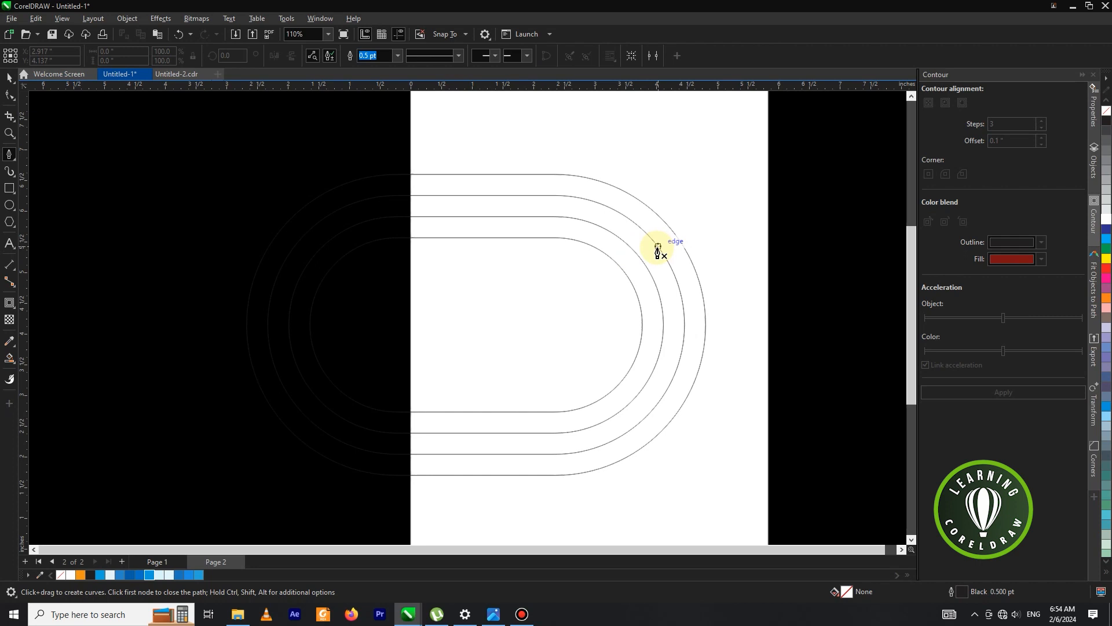
left_click(655, 242)
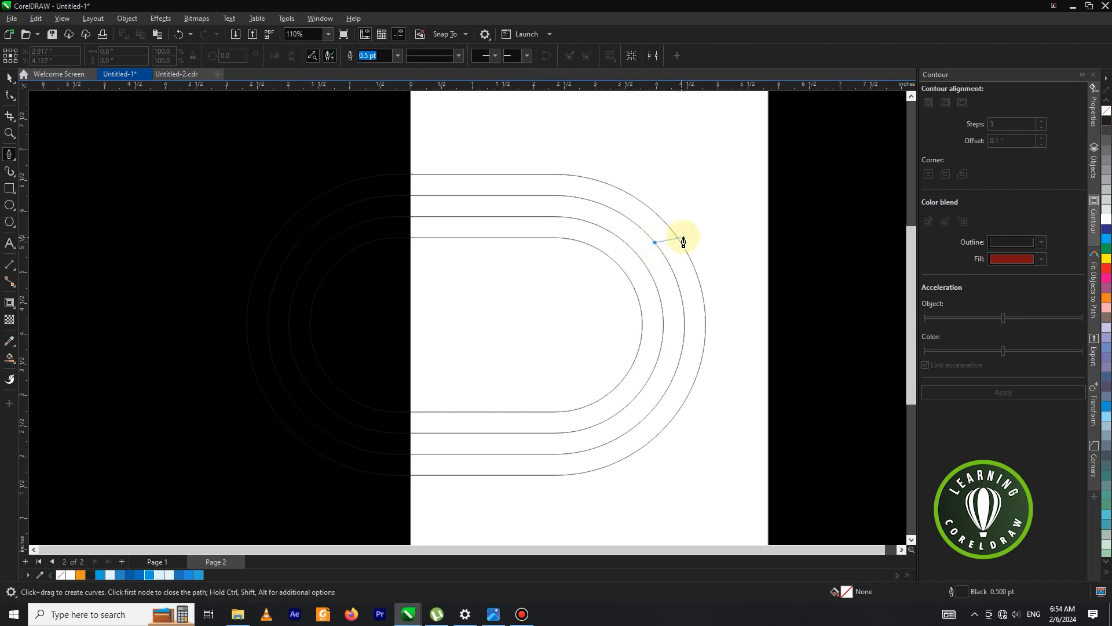
key("shift")
double_click(683, 231)
key("Escape")
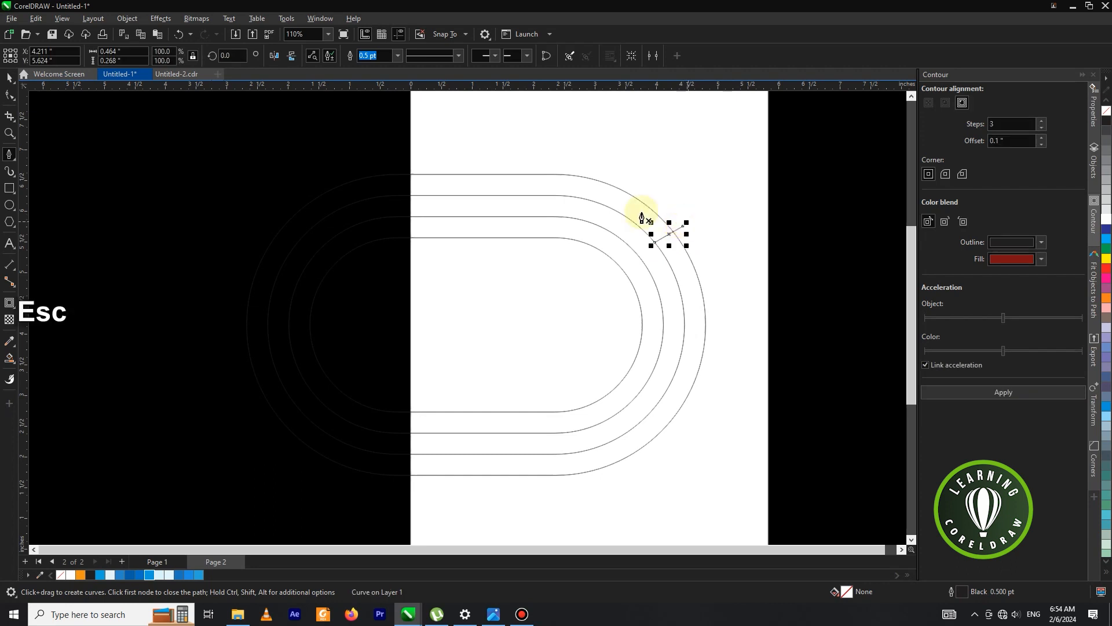
Centre the short line across the outer band and rotate it about 7 degrees to cut squarely through the curve.
left_click(10, 77)
scroll(682, 191, "up", 4)
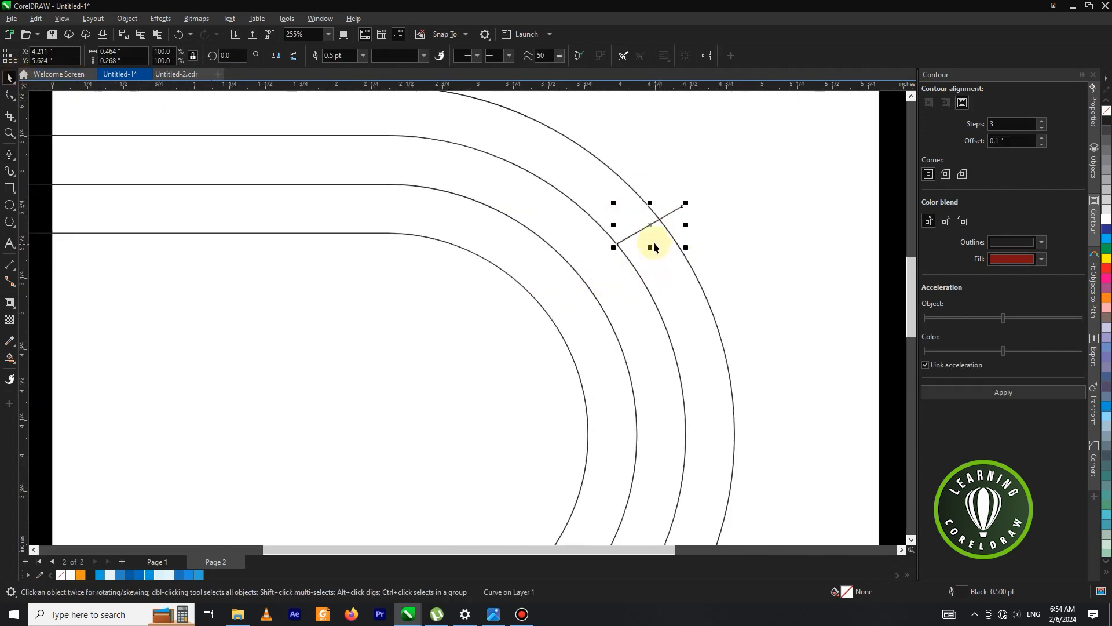
left_click_drag(650, 226, 646, 234)
left_click(645, 232)
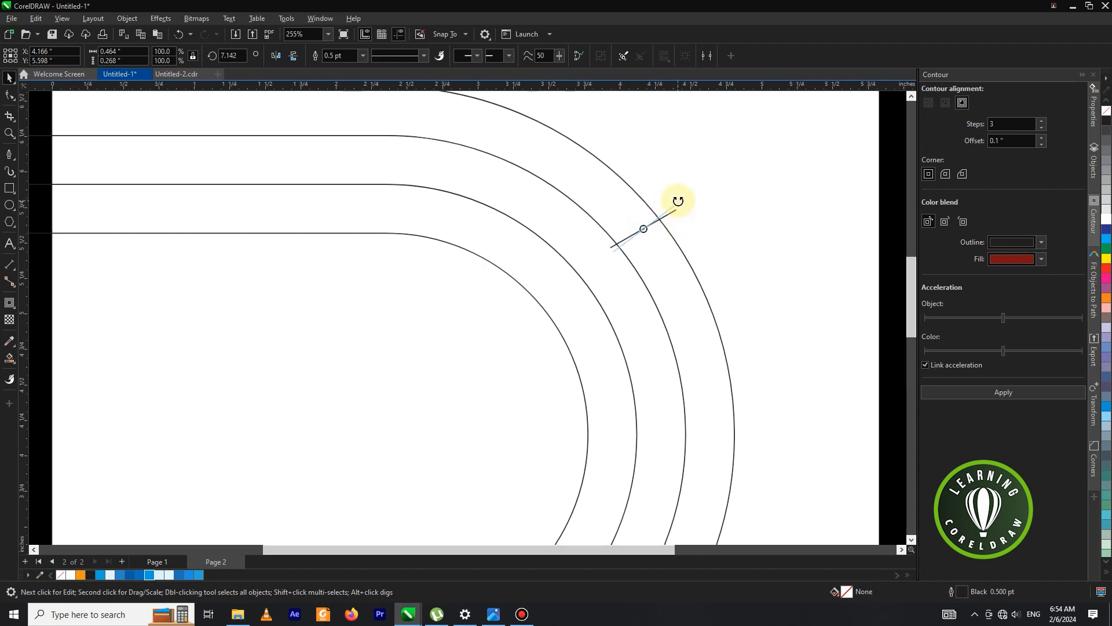
scroll(678, 201, "down", 4)
key("Escape")
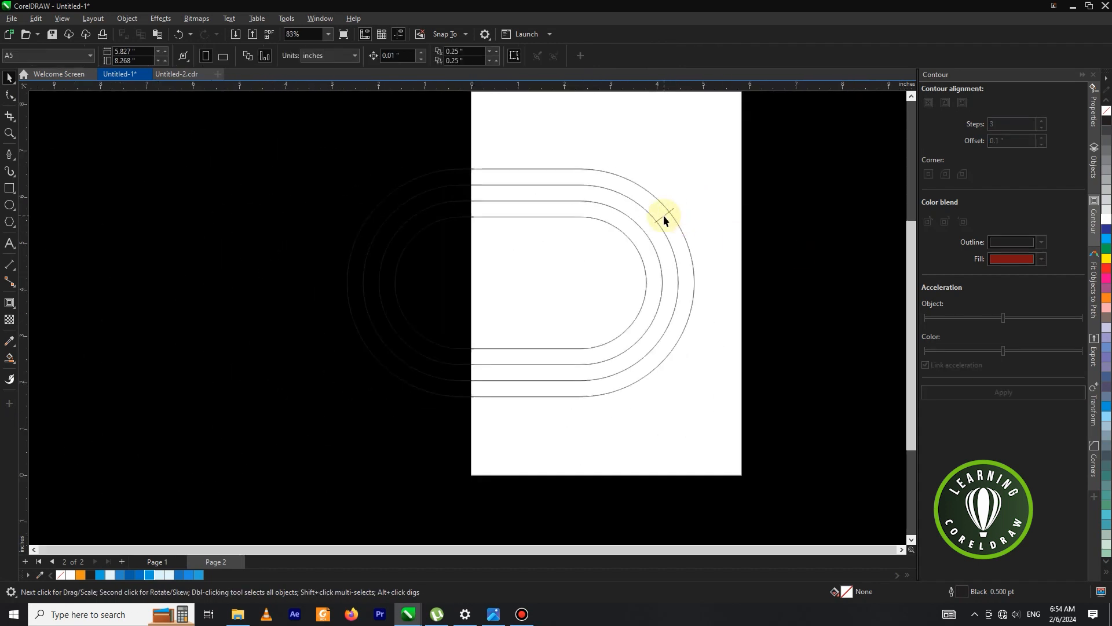
Copy the short line to the outer band at the lower-right bend, rotate it upright and centre it across the band.
left_click(664, 218)
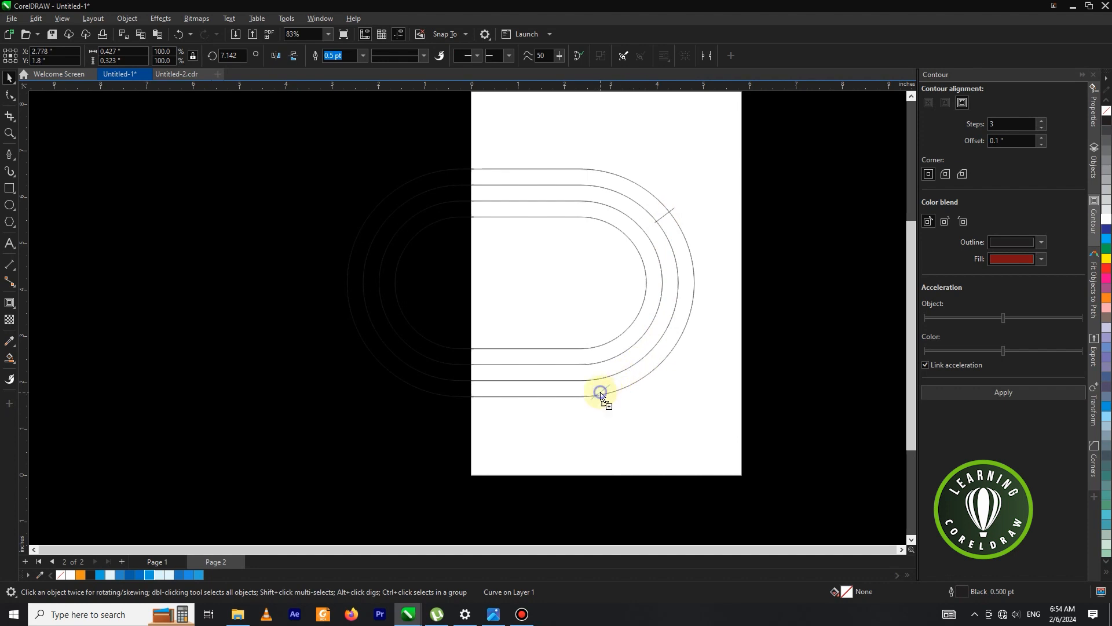
scroll(604, 390, "up", 1)
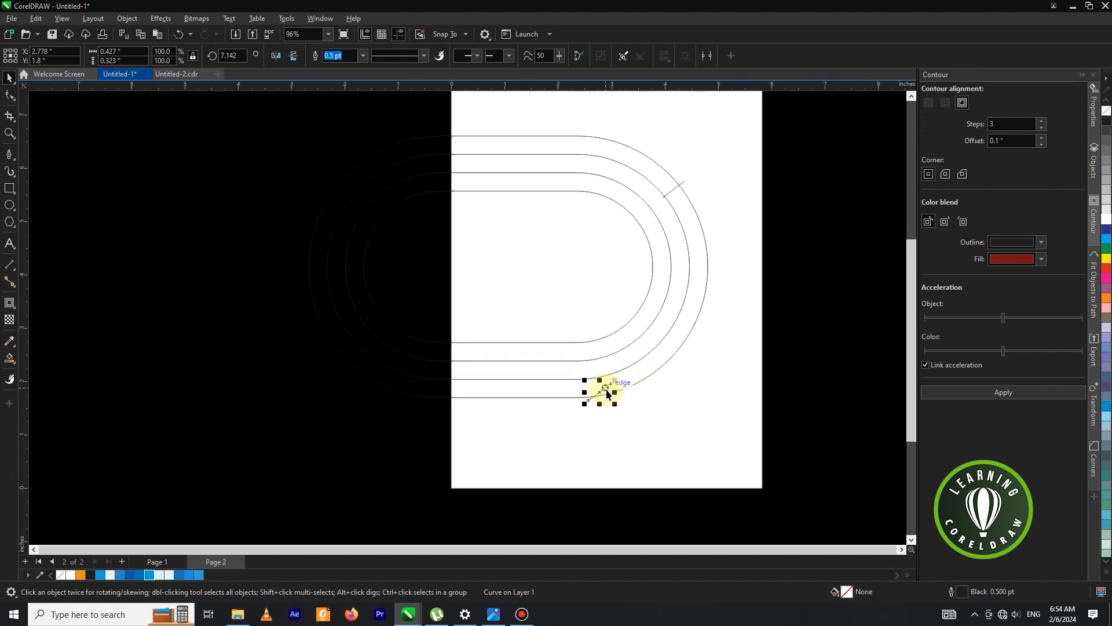
left_click(604, 389)
mouse_move(614, 377)
left_mouse_down()
mouse_move(603, 373)
mouse_move(602, 391)
mouse_move(599, 367)
left_mouse_up()
key("ctrl+z")
key("ctrl+z")
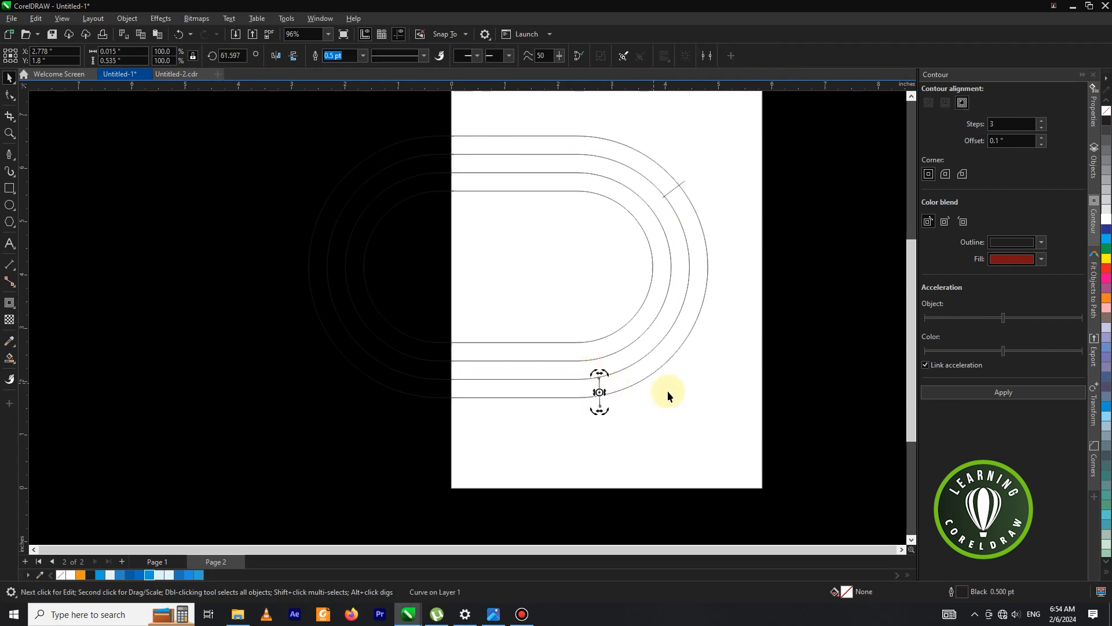
left_click(616, 402)
scroll(599, 393, "up", 1)
left_click(601, 392)
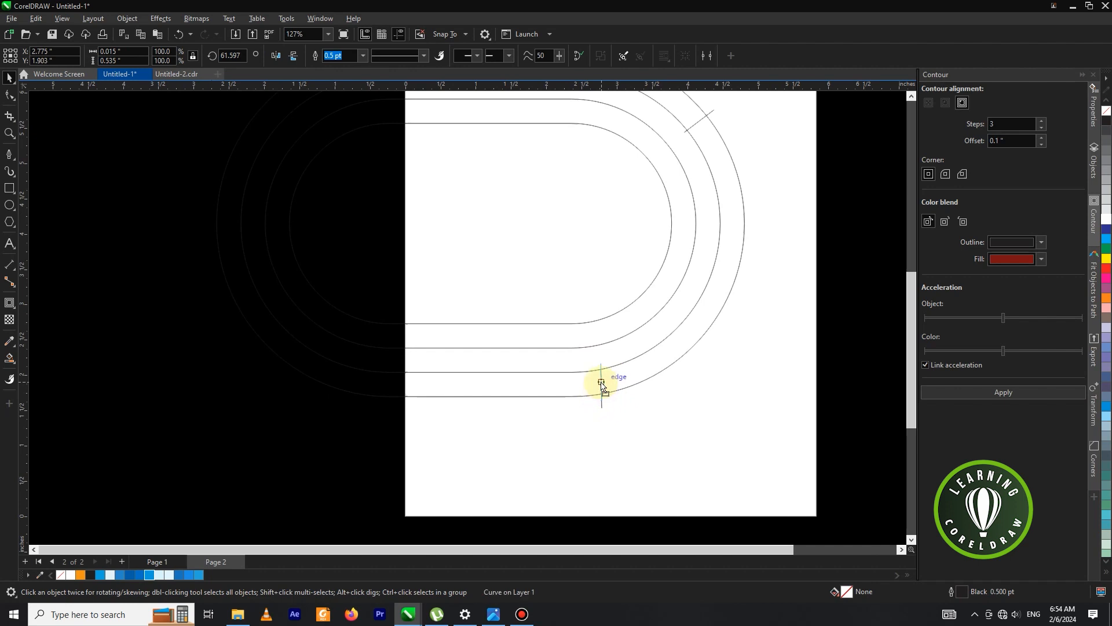
scroll(680, 386, "down", 2)
left_click(727, 373)
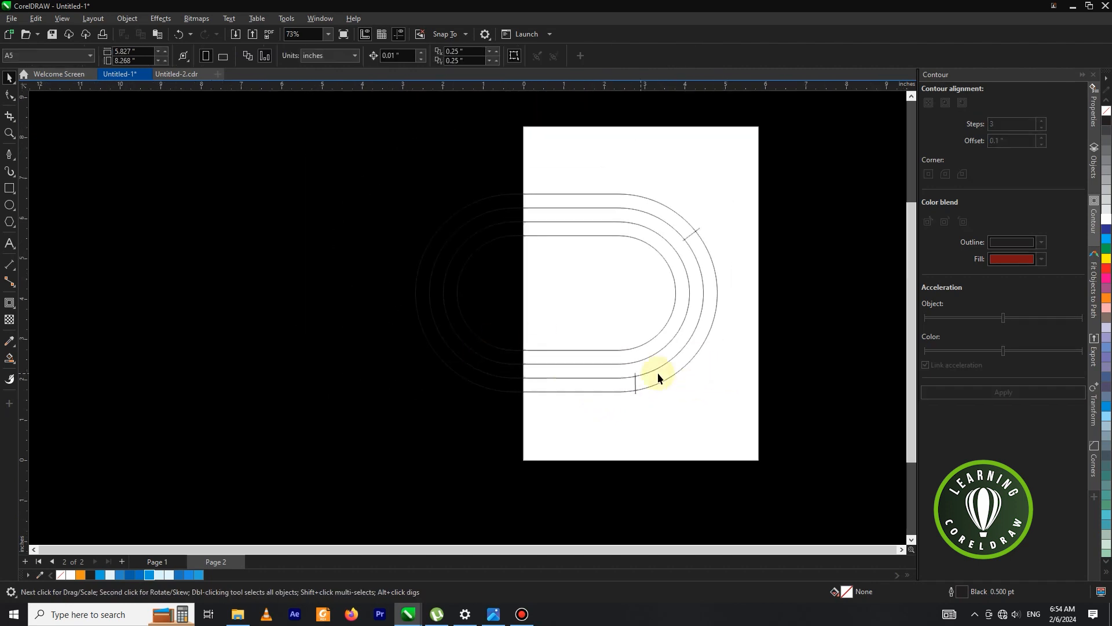
Place a copy of the upright line across the middle band on the lower straight section.
left_click(634, 383)
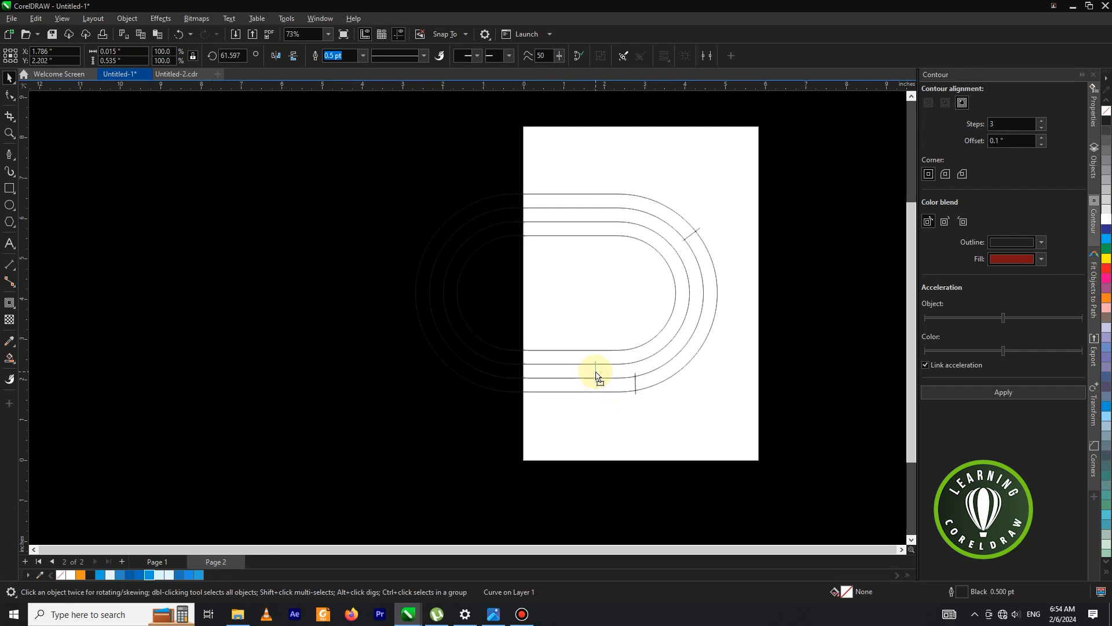
scroll(597, 372, "up", 1)
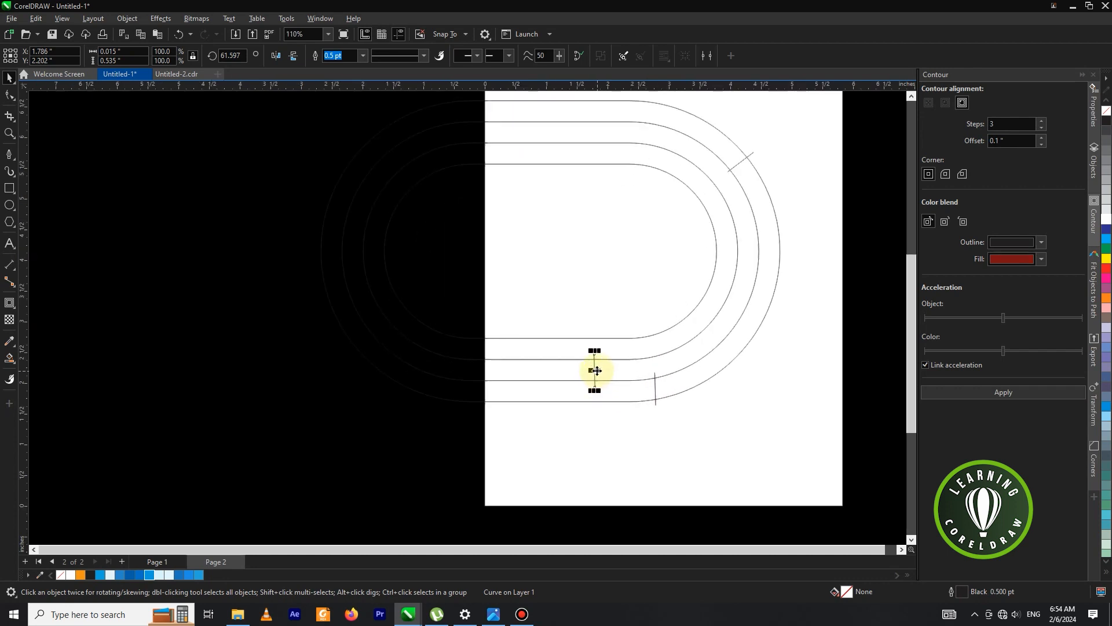
scroll(594, 375, "down", 1)
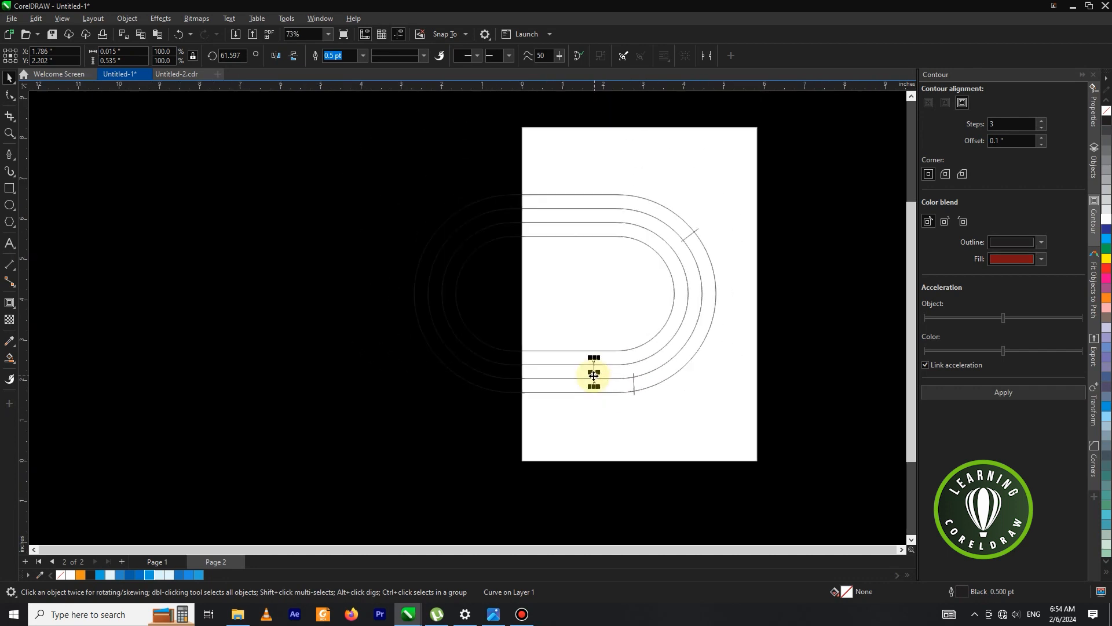
Place another copy of the line across the middle band at the far-right curve and rotate it horizontal.
left_click_drag(594, 376, 680, 328)
scroll(692, 313, "up", 2)
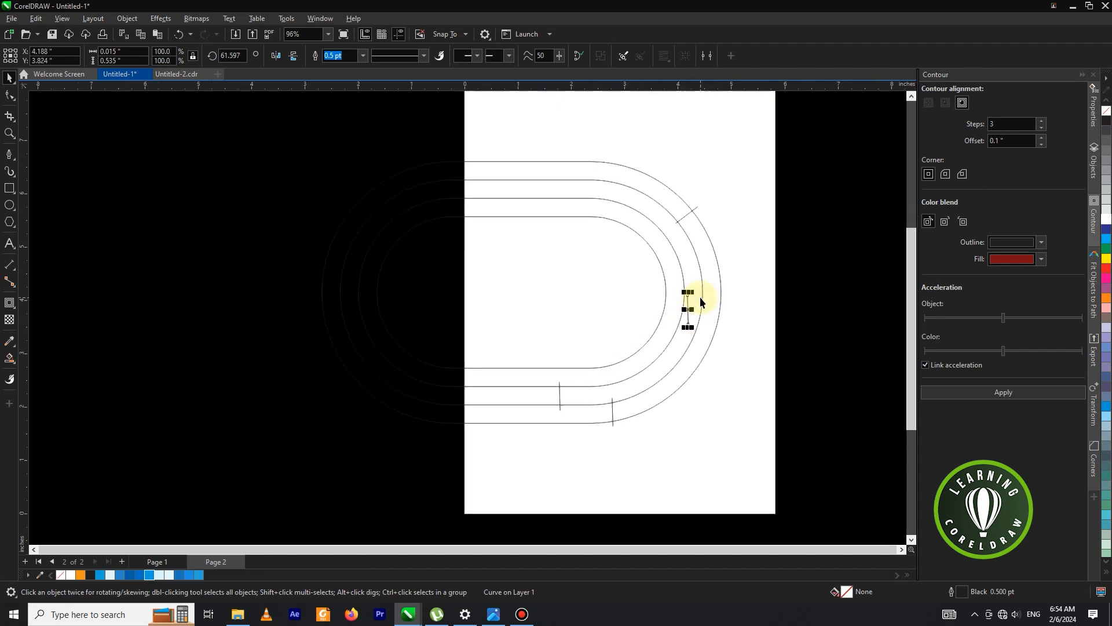
left_click(689, 307)
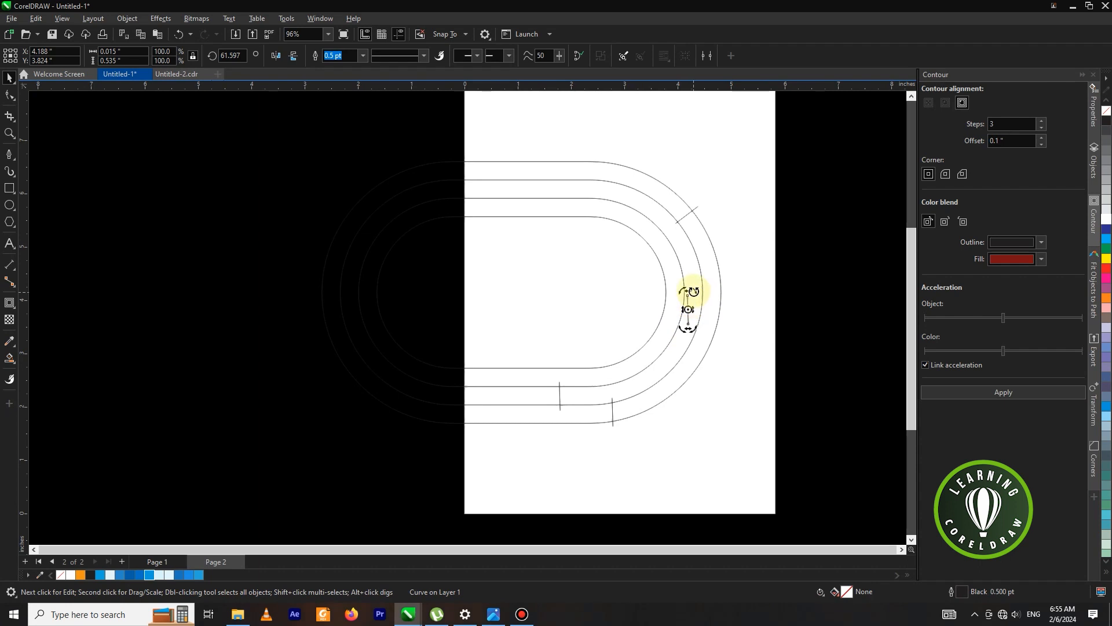
left_click_drag(661, 293, 662, 293)
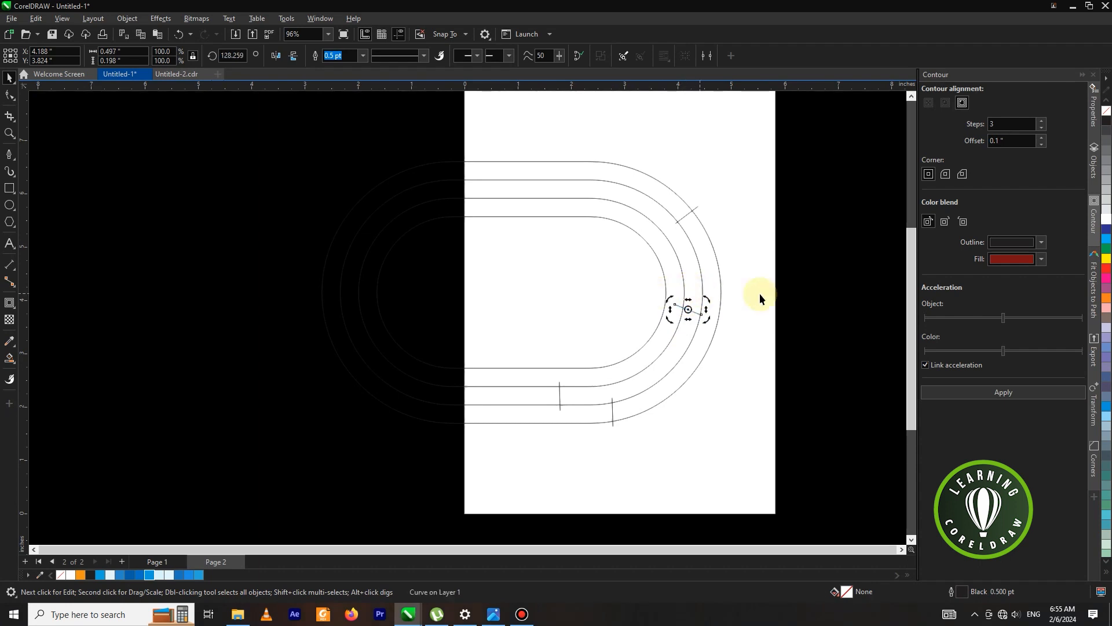
left_click(807, 298)
scroll(707, 308, "up", 1)
left_click(686, 311)
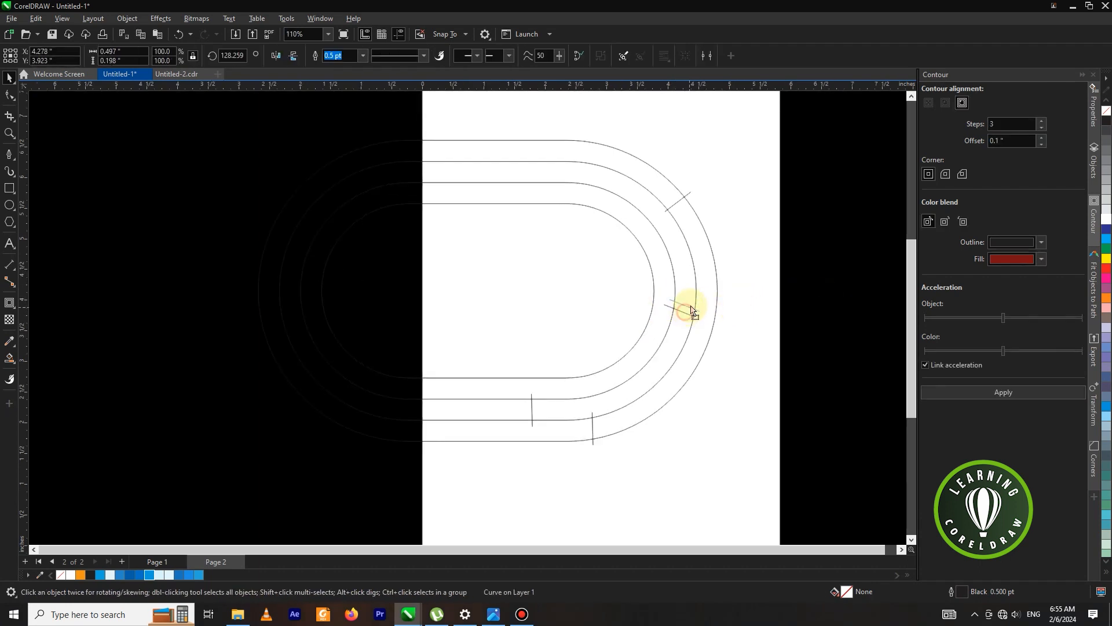
left_click(689, 293)
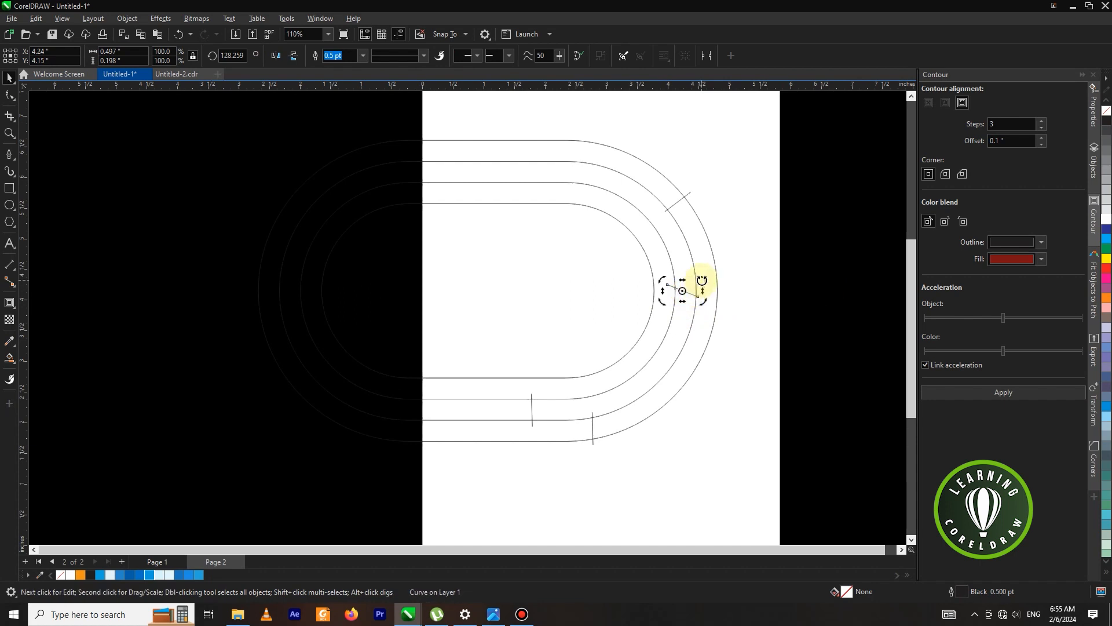
left_click(763, 277)
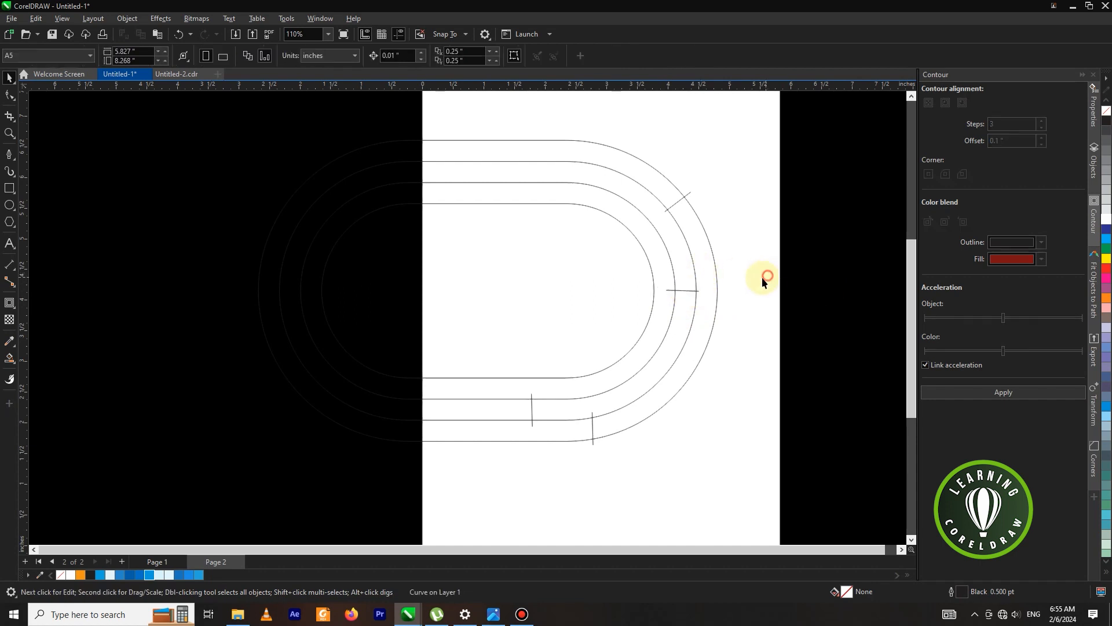
Move the horizontal line on the middle band's right-hand curve slightly further down.
scroll(682, 290, "up", 1)
left_click(686, 295)
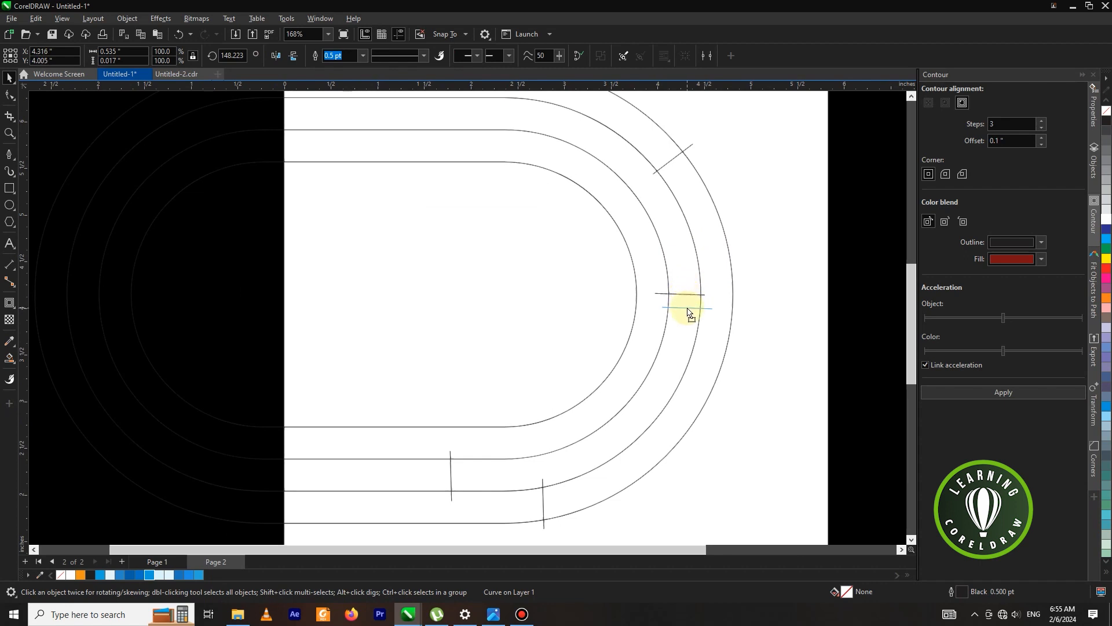
scroll(691, 314, "down", 1)
left_click(775, 305)
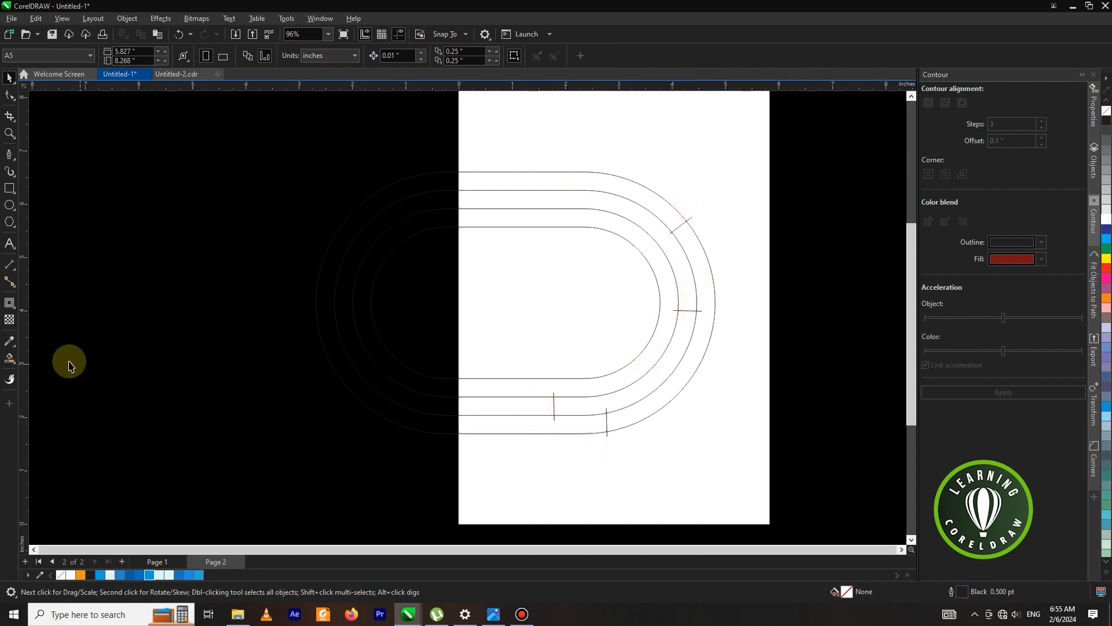
Smart-fill the long left-hand section of the outer band with sampled blue #26A5DC, between its two dividing lines.
left_click(10, 360)
left_click(40, 370)
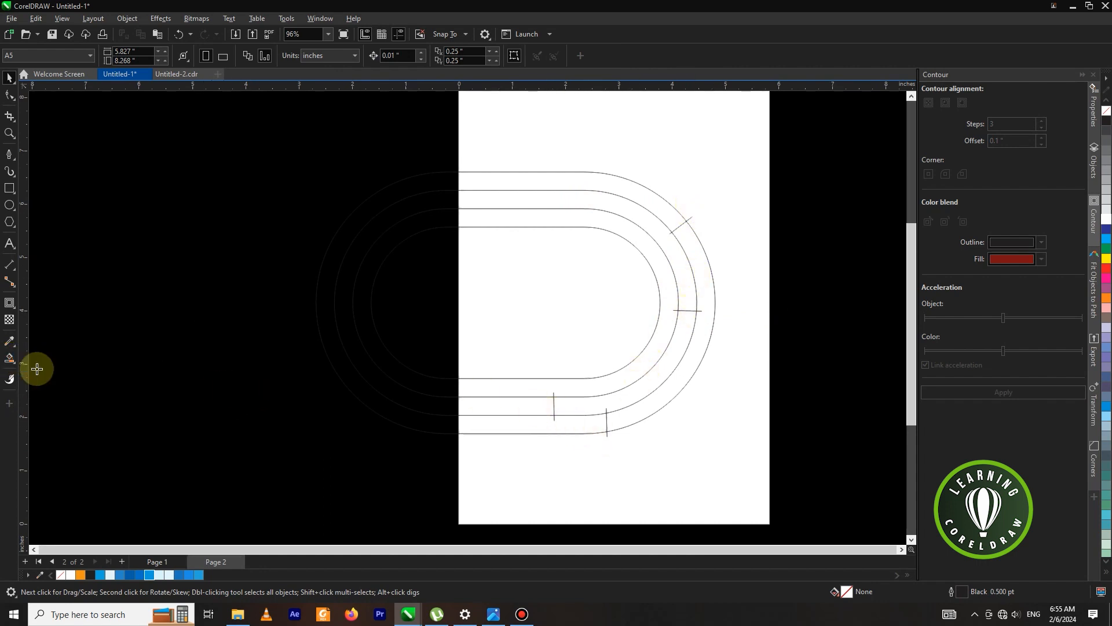
left_click(116, 56)
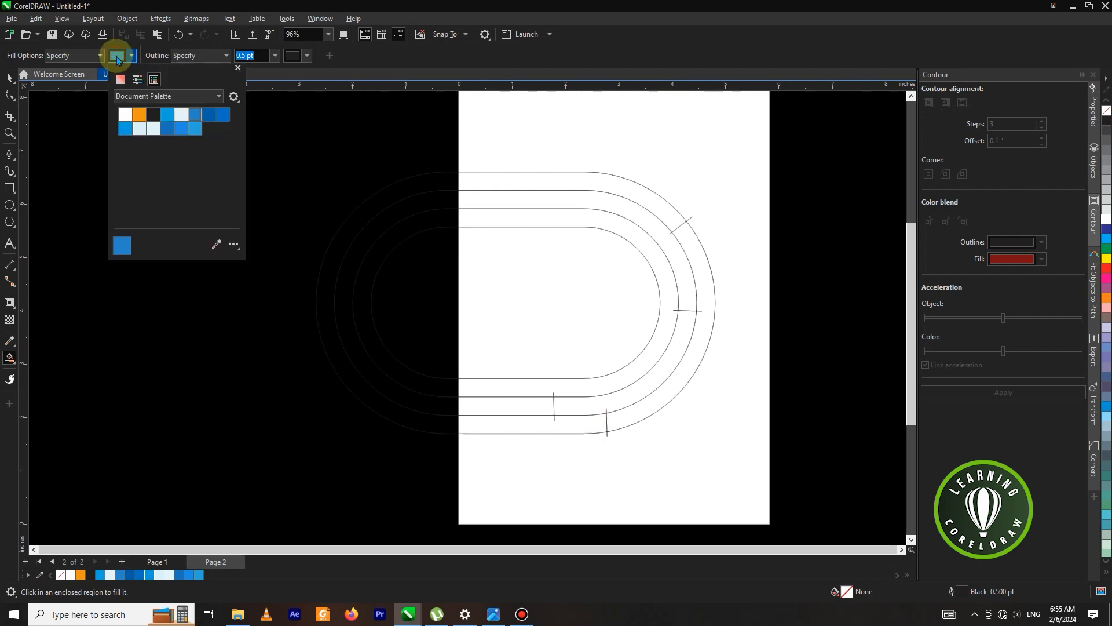
left_click(217, 245)
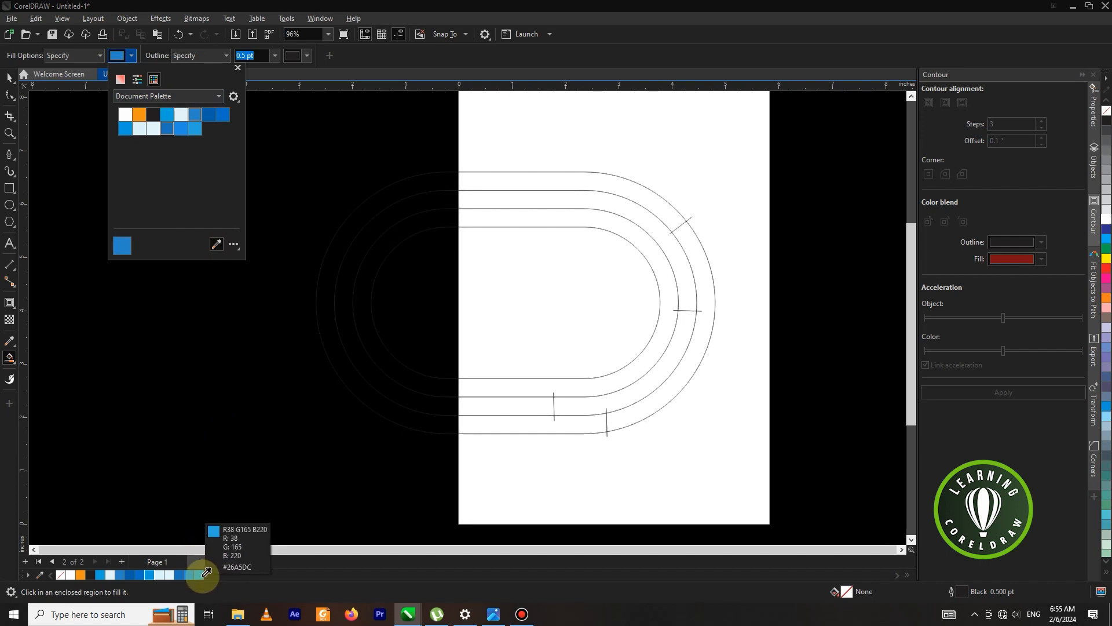
left_click(203, 575)
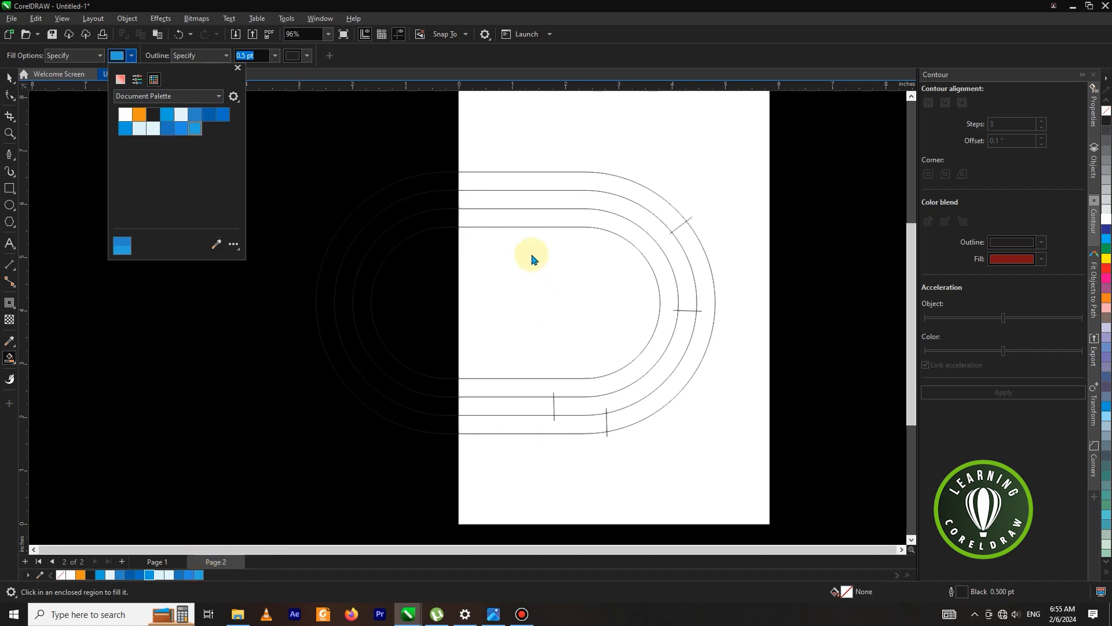
left_click(547, 180)
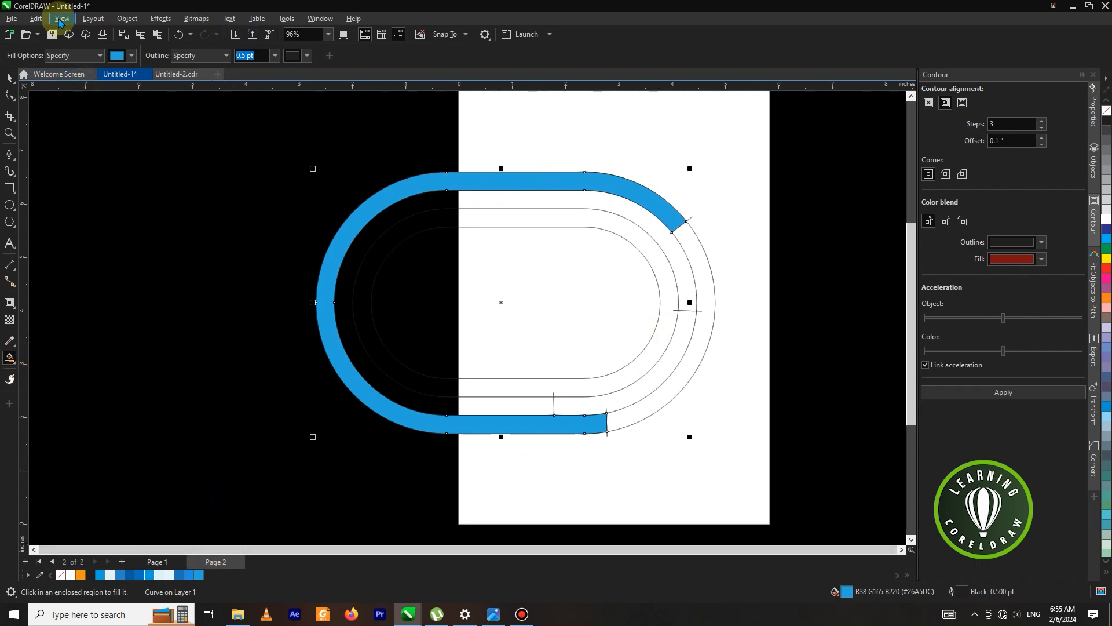
left_click(9, 77)
left_click(620, 208)
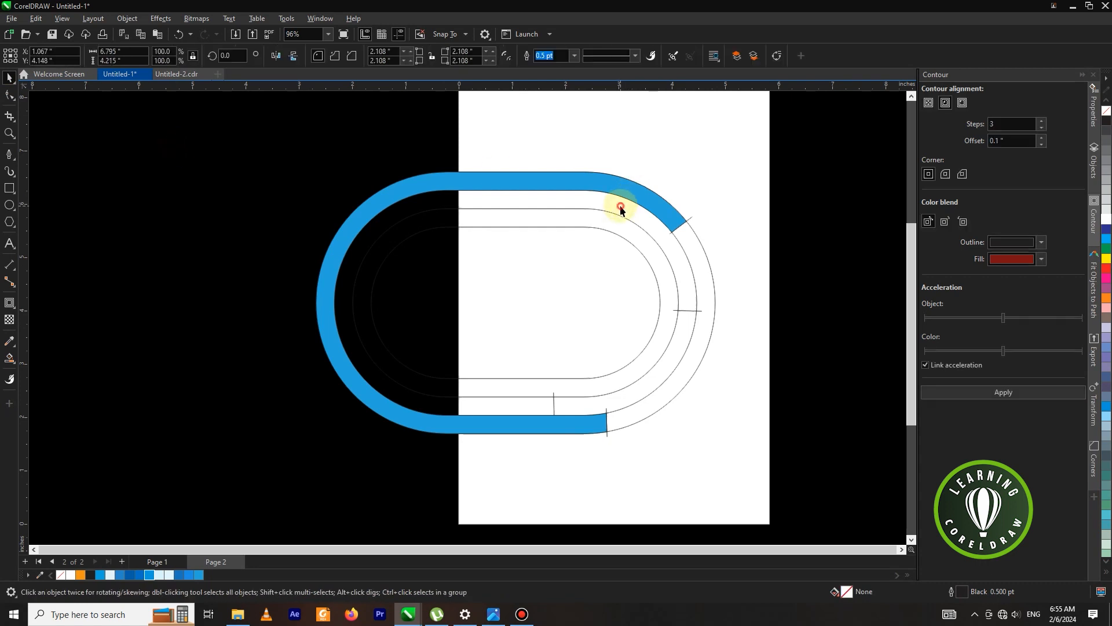
left_click(238, 233)
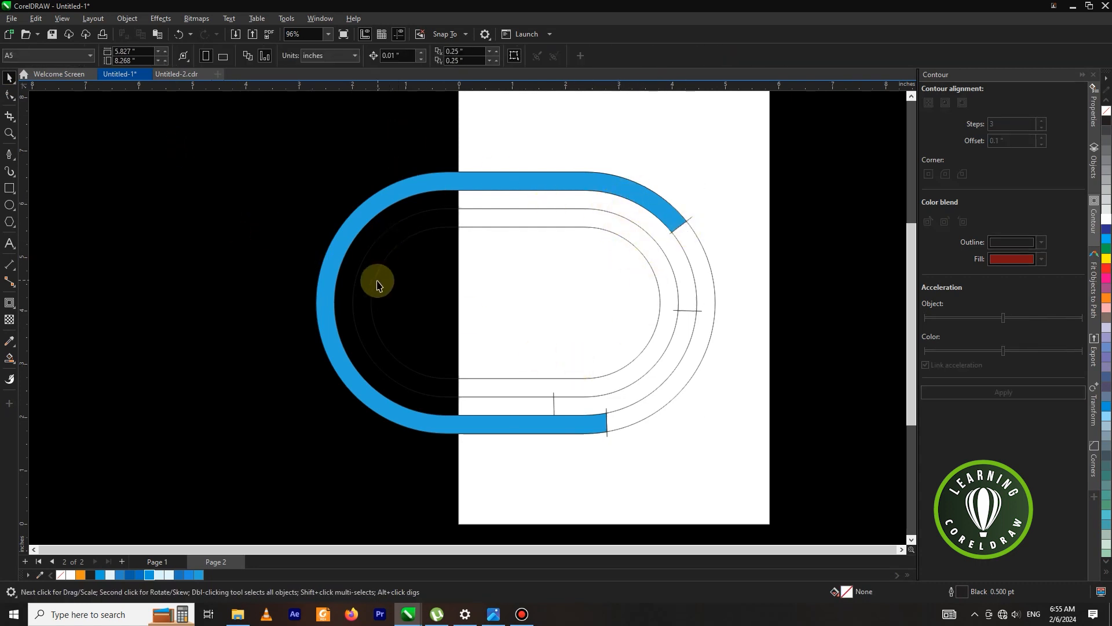
Smart-fill the long left-hand section of the middle band with sampled blue #208EE3.
left_click(11, 357)
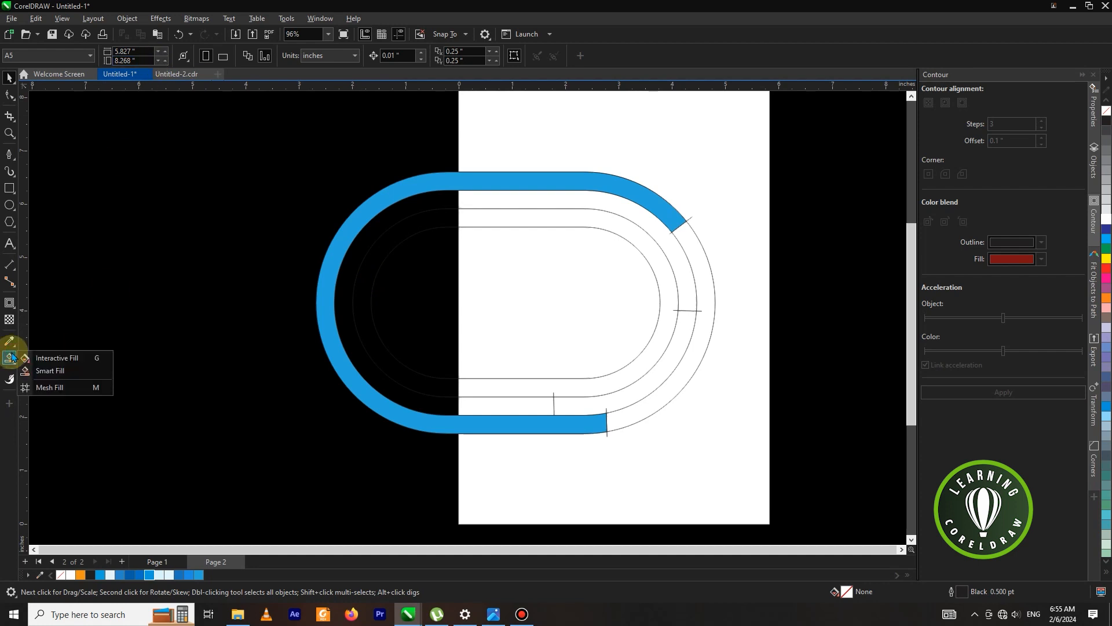
left_click(44, 371)
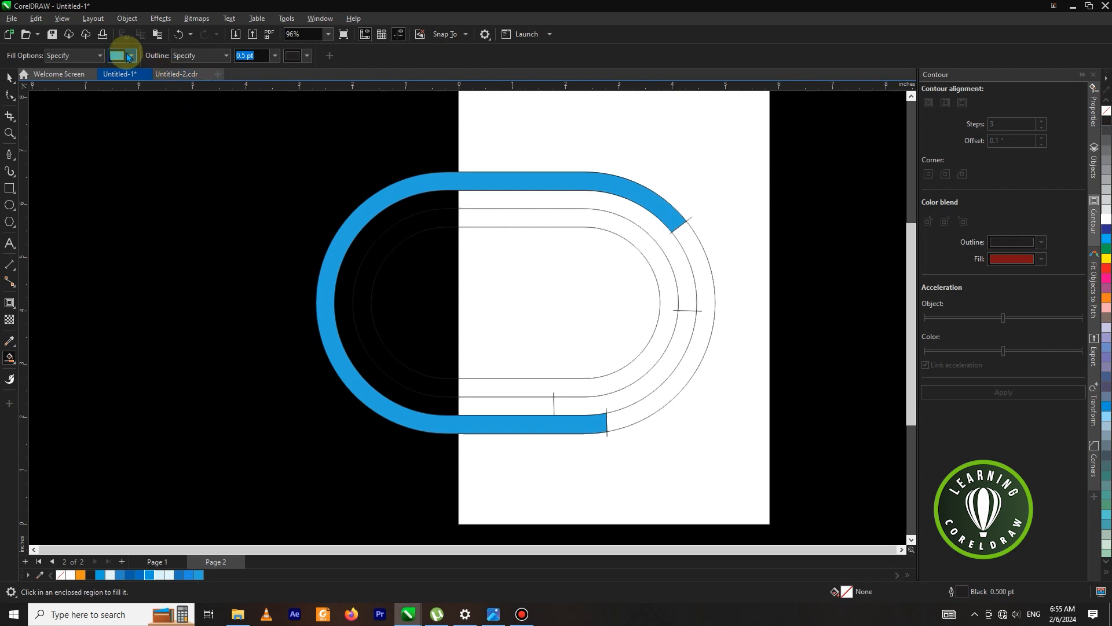
left_click(118, 56)
left_click(216, 245)
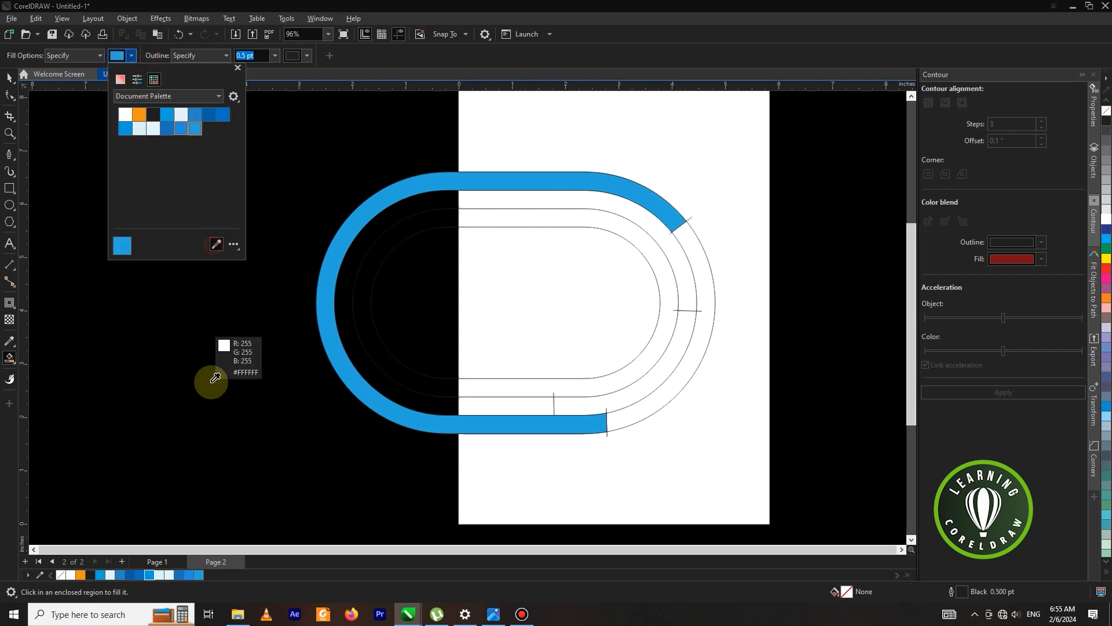
left_click(194, 573)
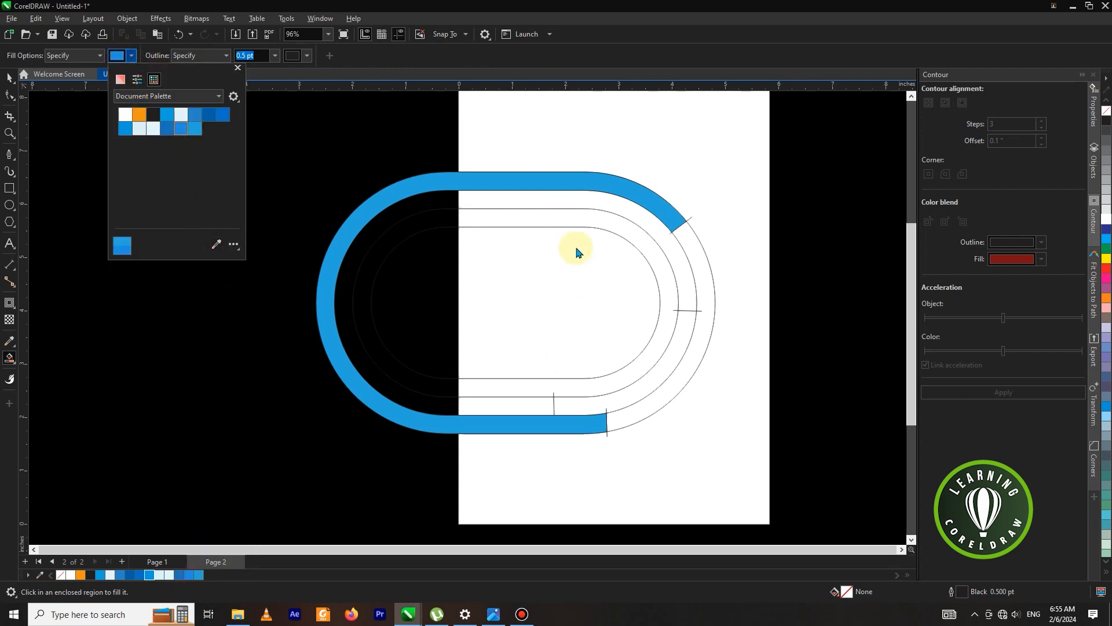
left_click(563, 199)
left_click(563, 198)
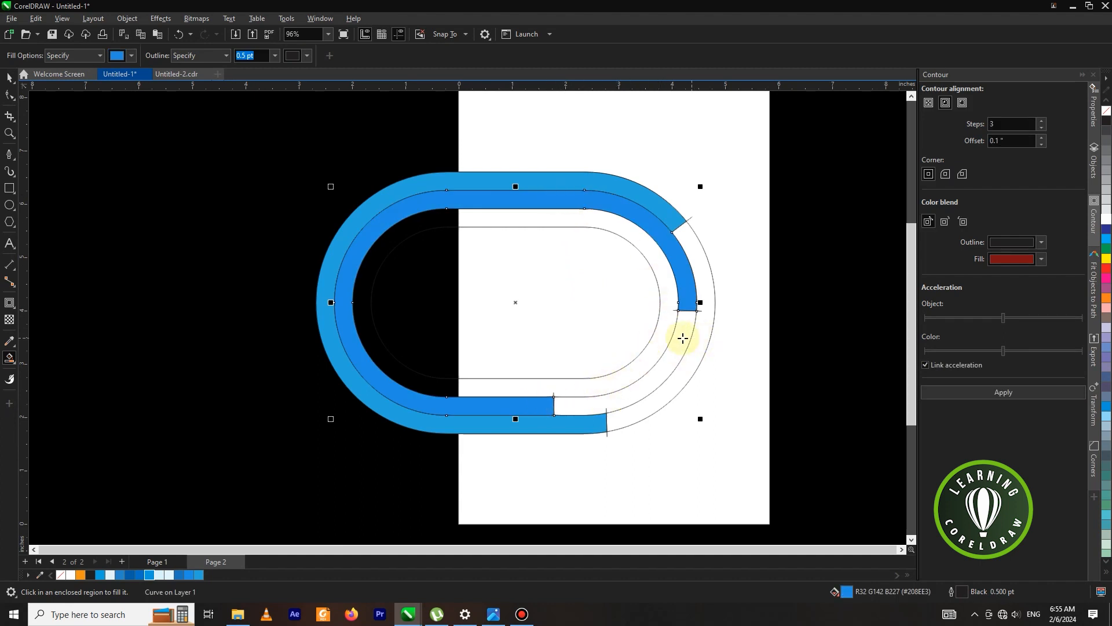
left_click(9, 77)
left_click(203, 132)
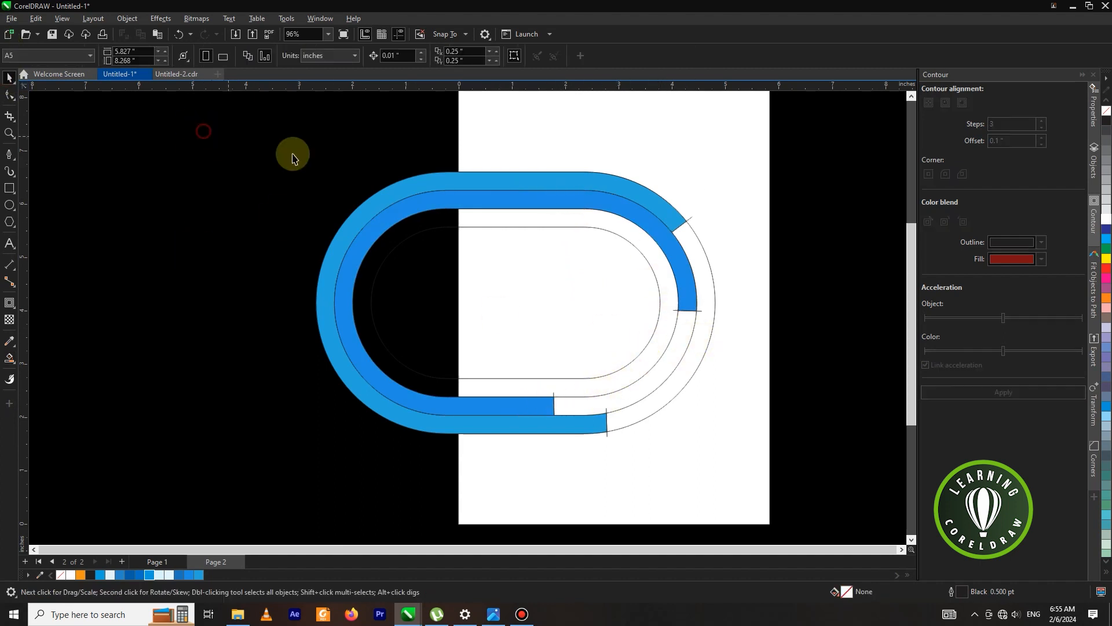
left_click(631, 234)
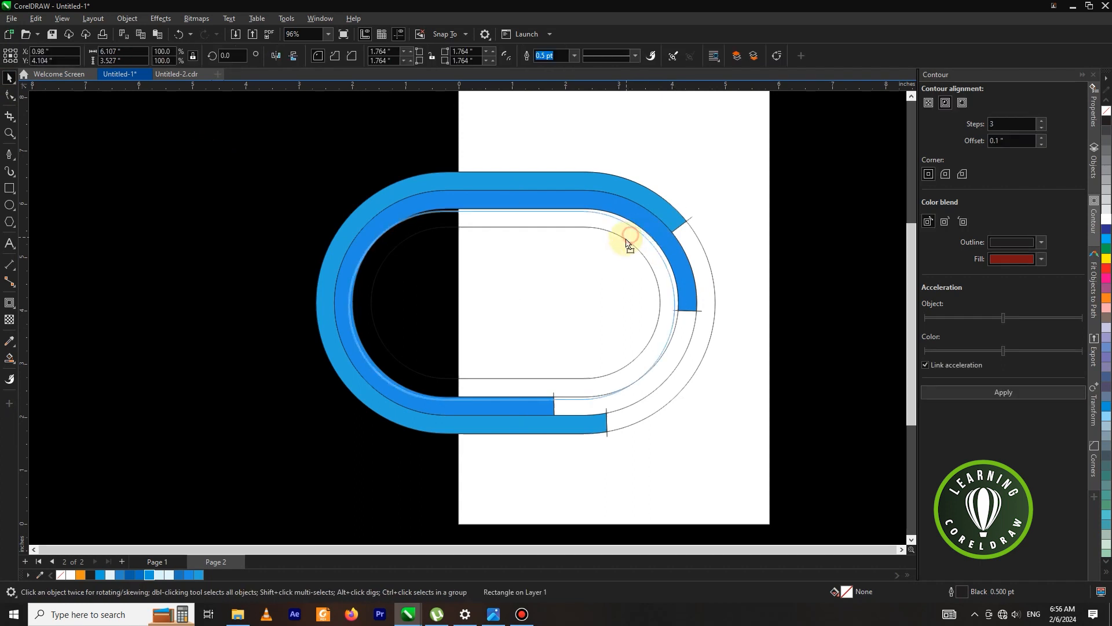
key("ctrl+z")
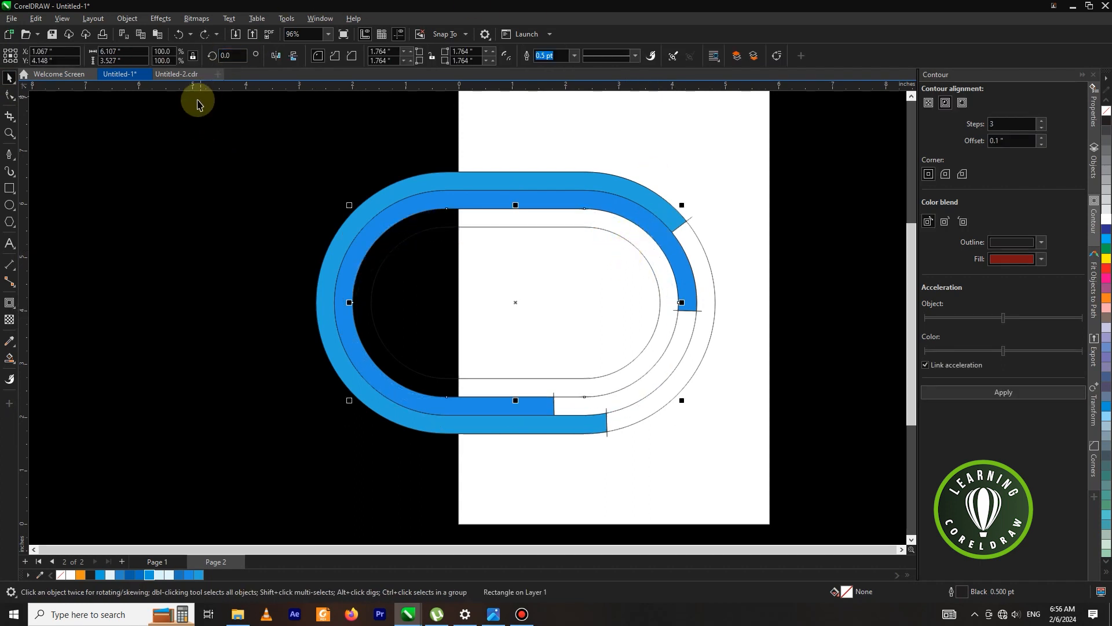
Smart-fill the whole inner band and the unfilled right-hand section of the outer band with sampled pale blue #E3F6FA.
left_click(11, 362)
left_click(40, 369)
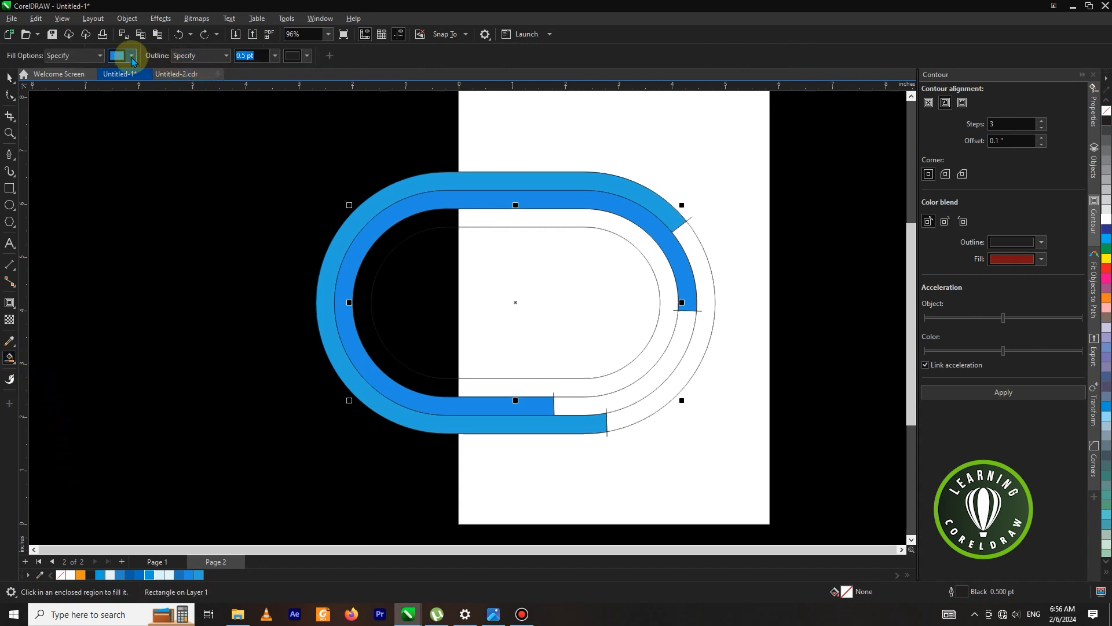
left_click(131, 55)
left_click(217, 244)
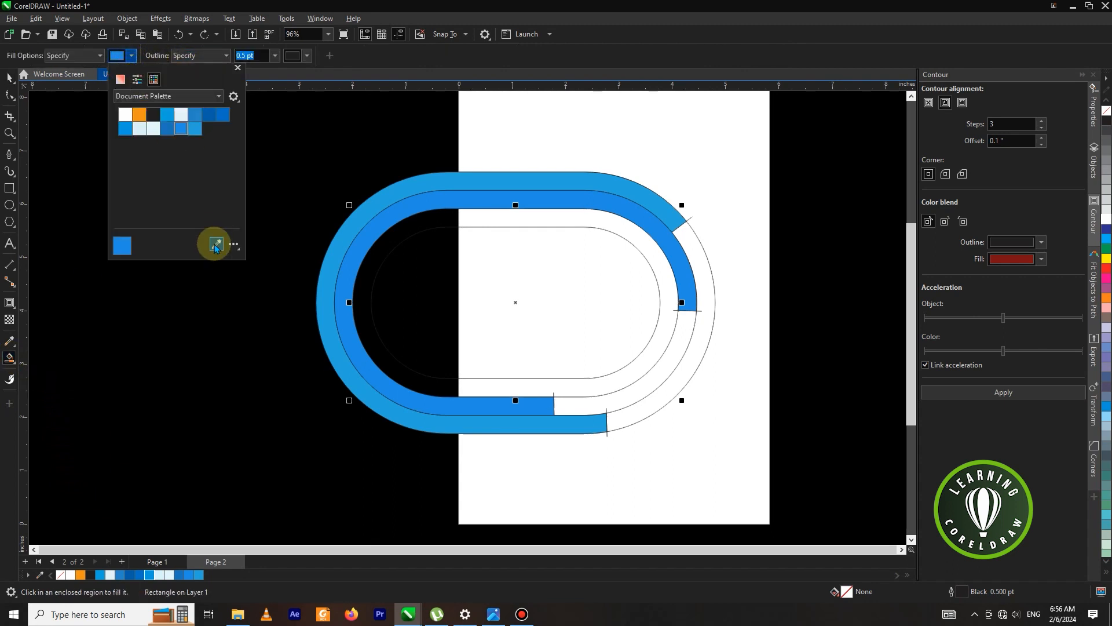
left_click(159, 574)
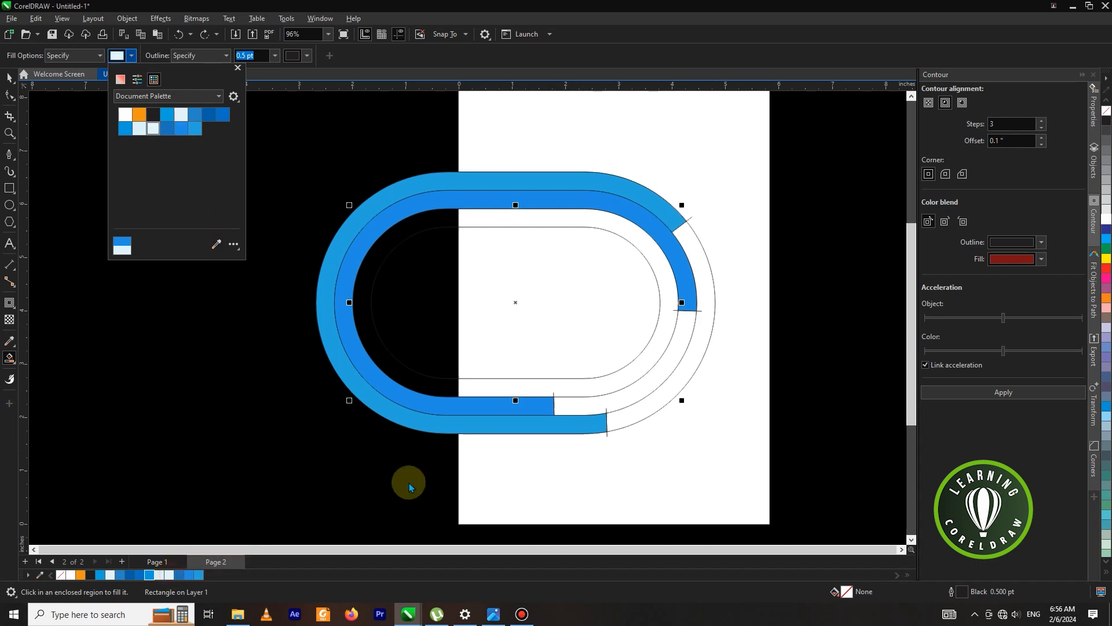
left_click(638, 243)
left_click(636, 240)
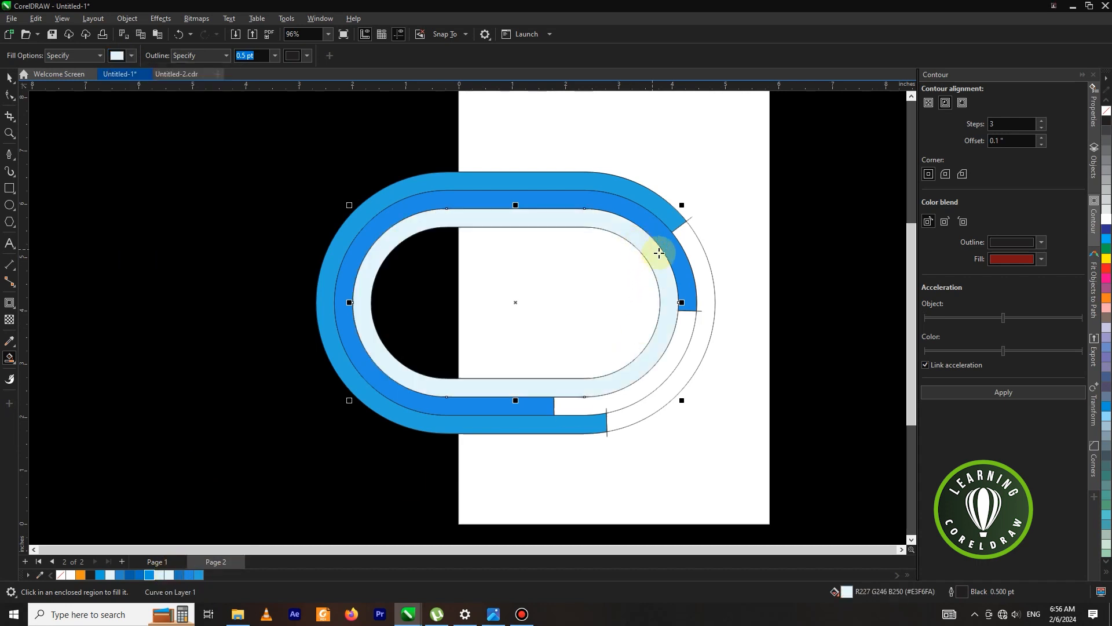
left_click(691, 253)
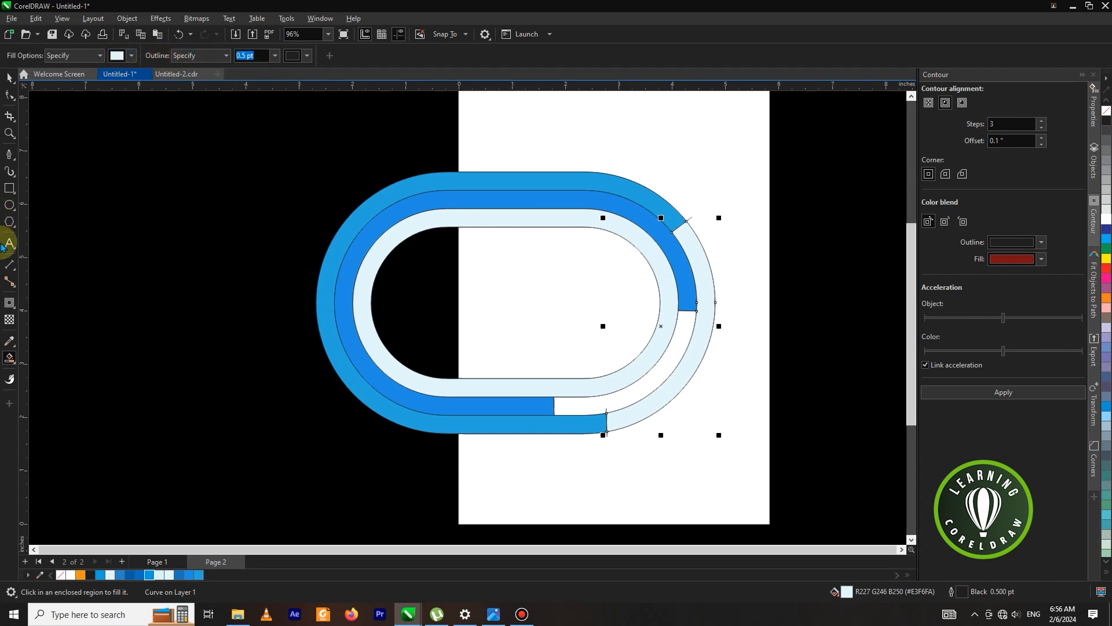
left_click(9, 77)
Smart-fill the remaining lower-right section of the middle band with sampled dark blue #1A75BB.
left_click(8, 361)
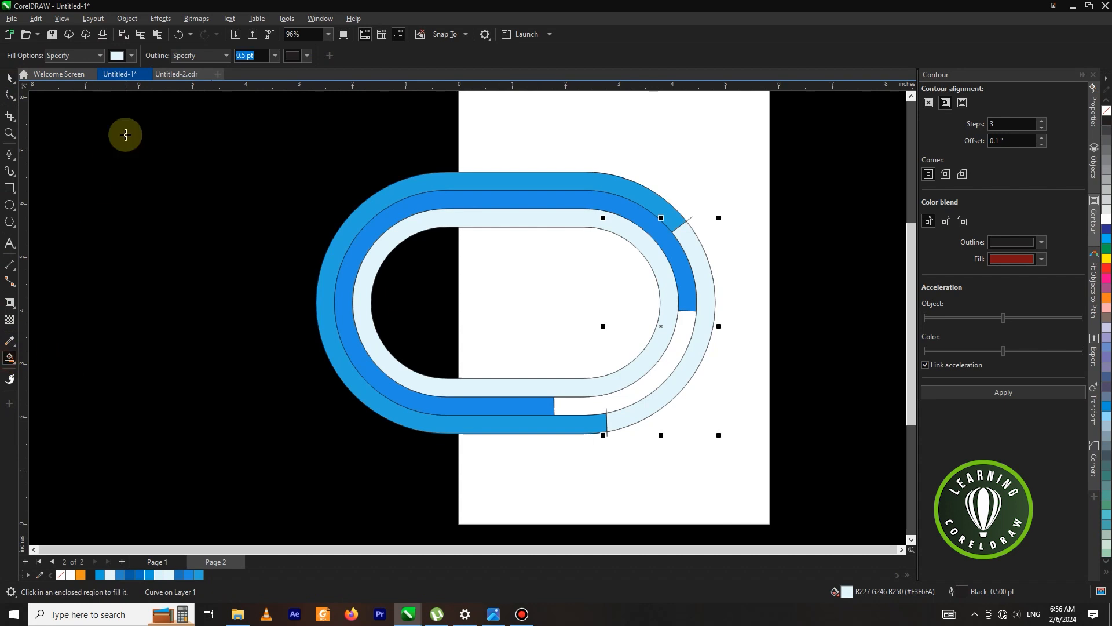
left_click(117, 56)
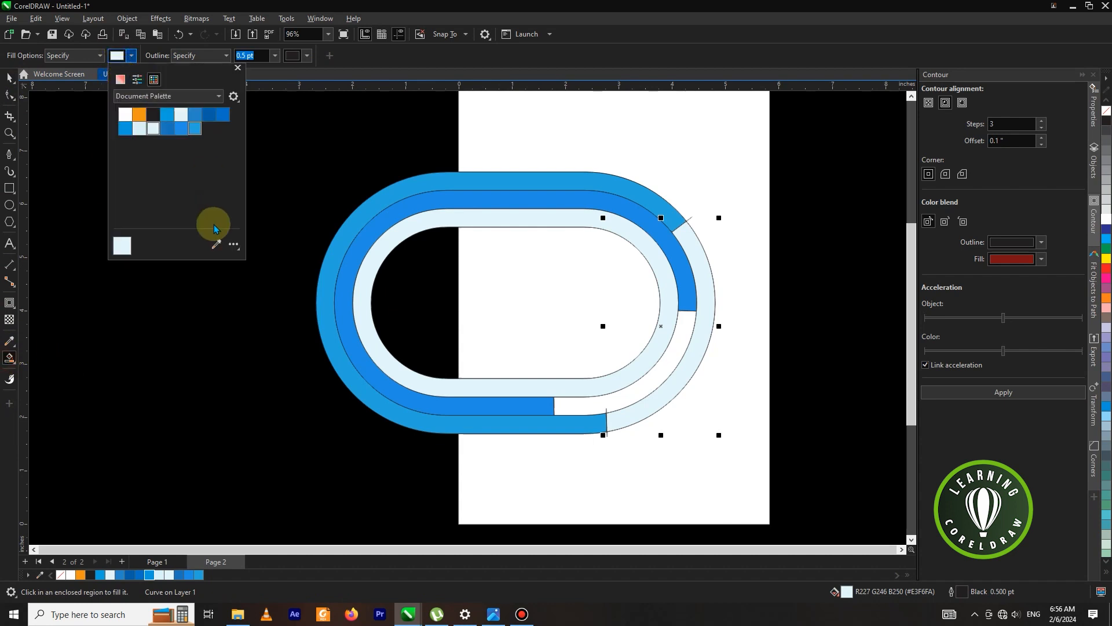
left_click(216, 244)
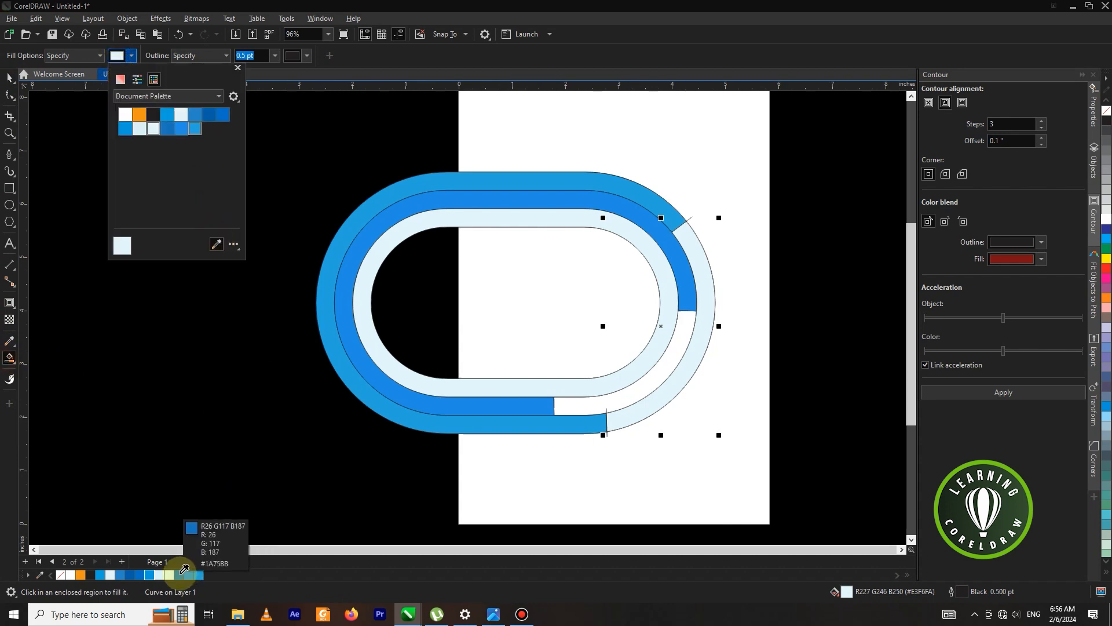
left_click(171, 575)
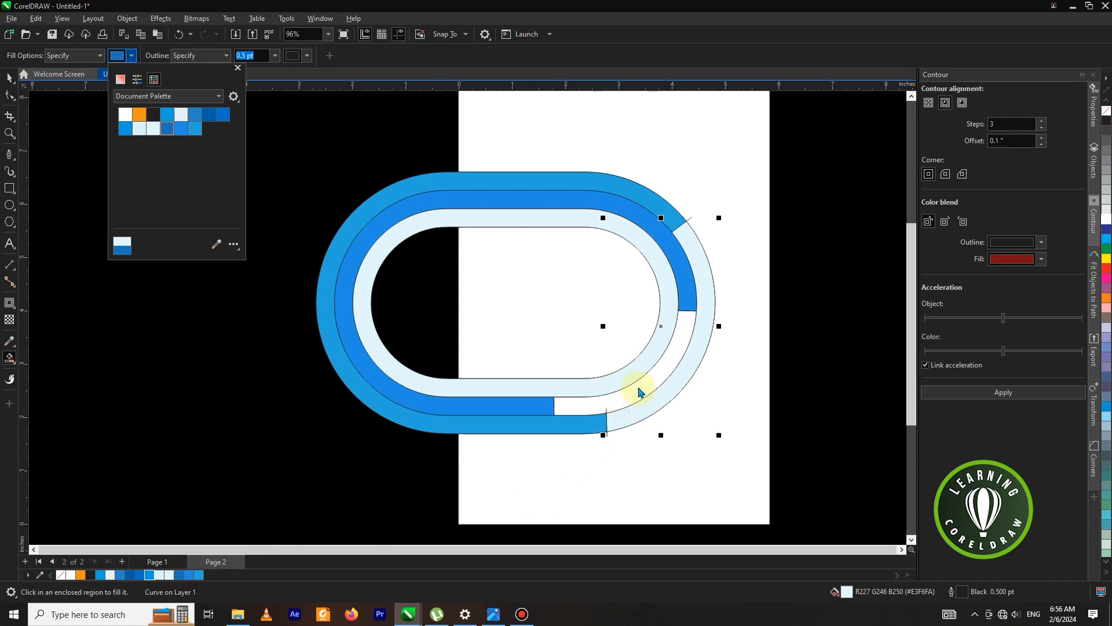
left_click(636, 391)
left_click(636, 392)
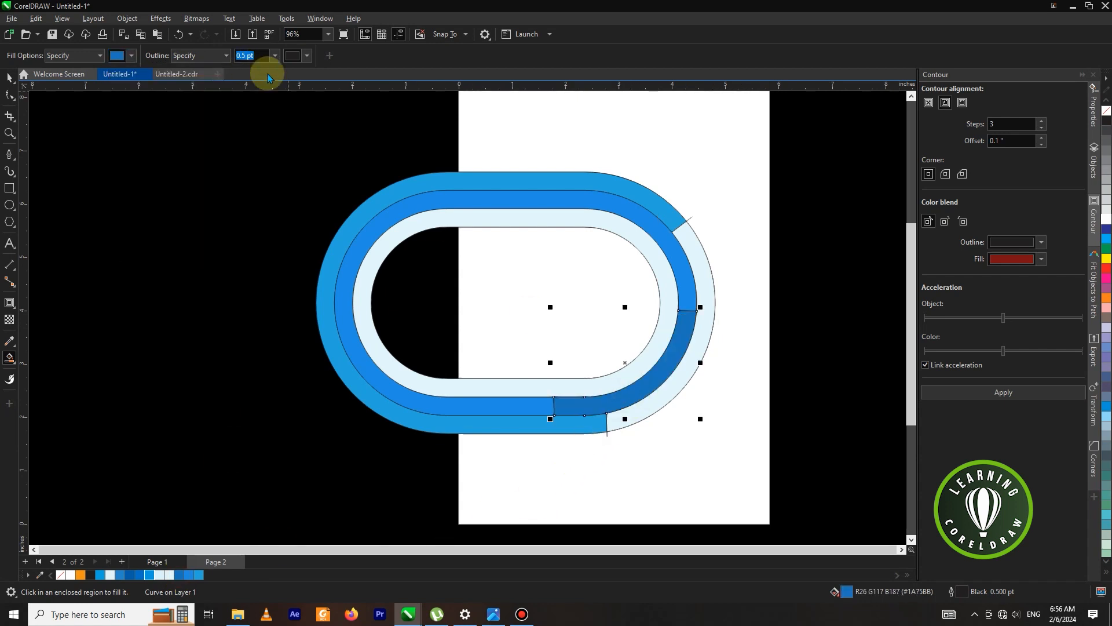
left_click(8, 77)
Delete the two short dividing lines that stick out across the outer band.
scroll(618, 218, "down", 2)
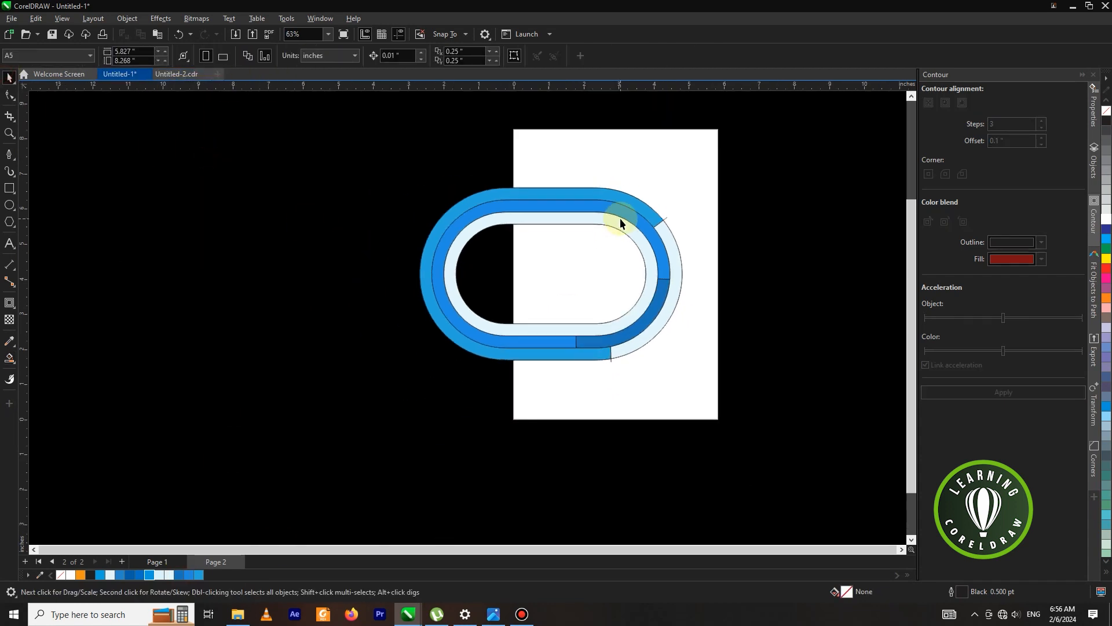
scroll(638, 268, "up", 1)
scroll(637, 269, "up", 3)
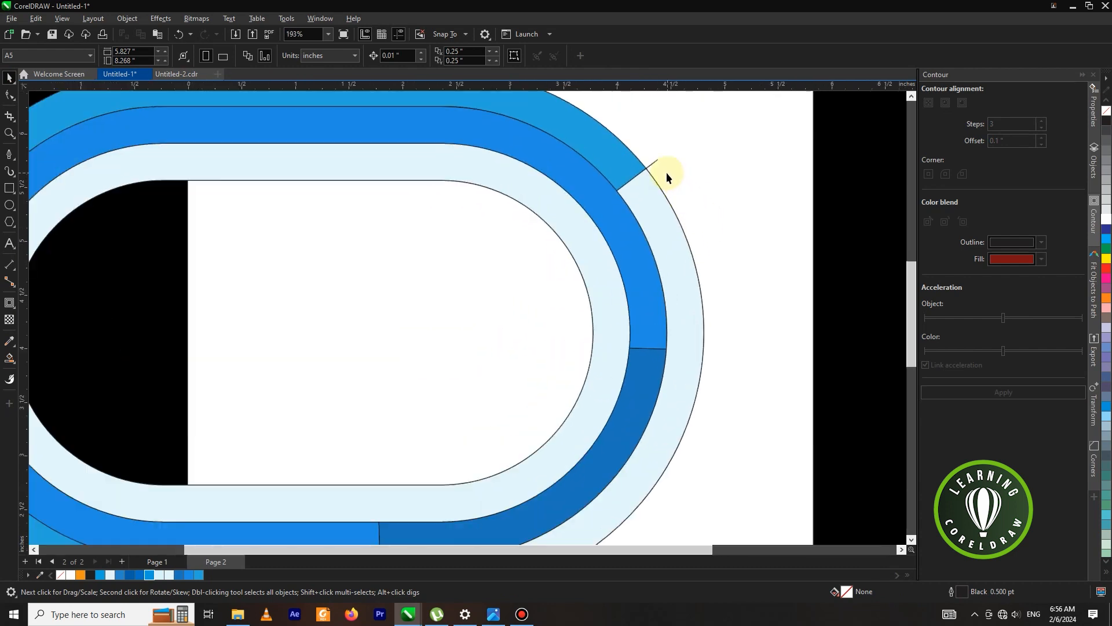
left_click(655, 167)
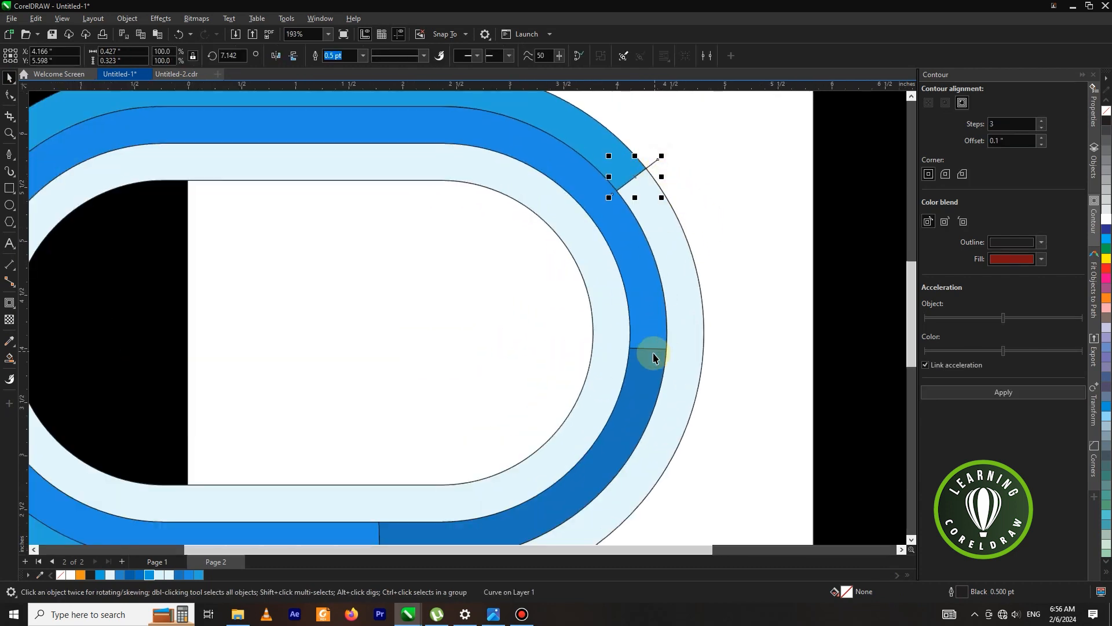
key("Delete")
scroll(650, 347, "down", 1)
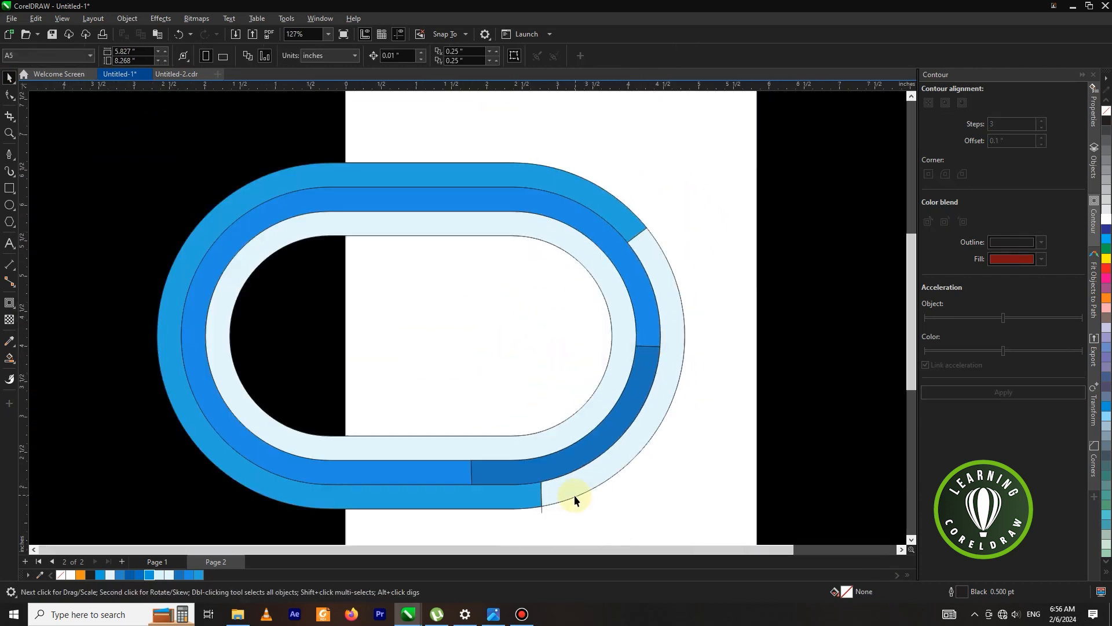
left_click(540, 512)
key("Delete")
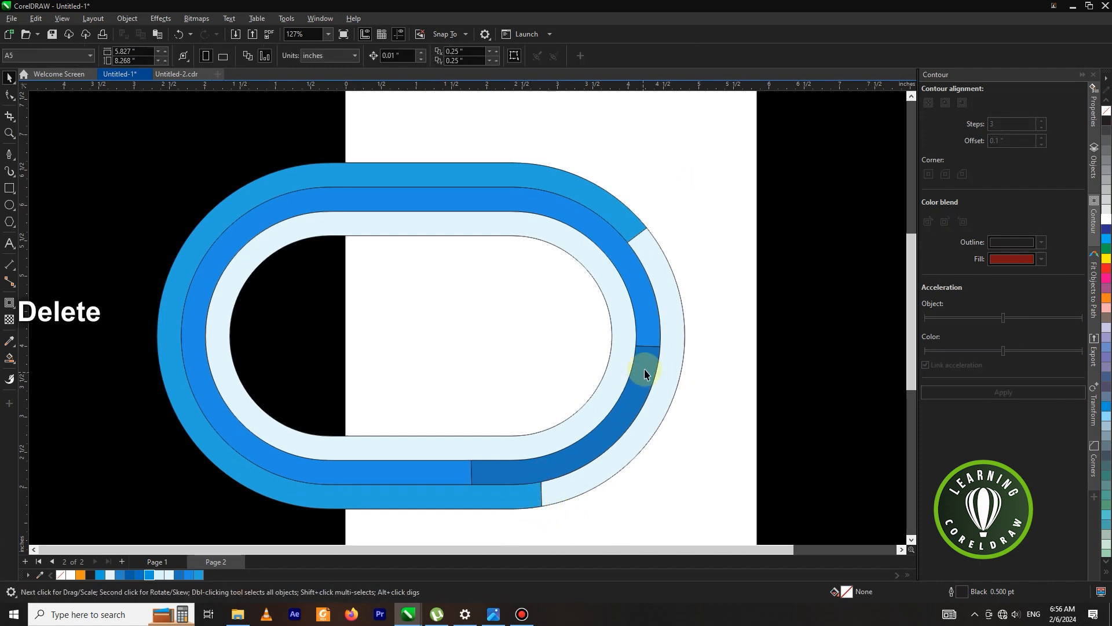
Draw a circle about 0.37 inch in diameter near the upper-right end of the outer band's blue section.
scroll(650, 236, "up", 2)
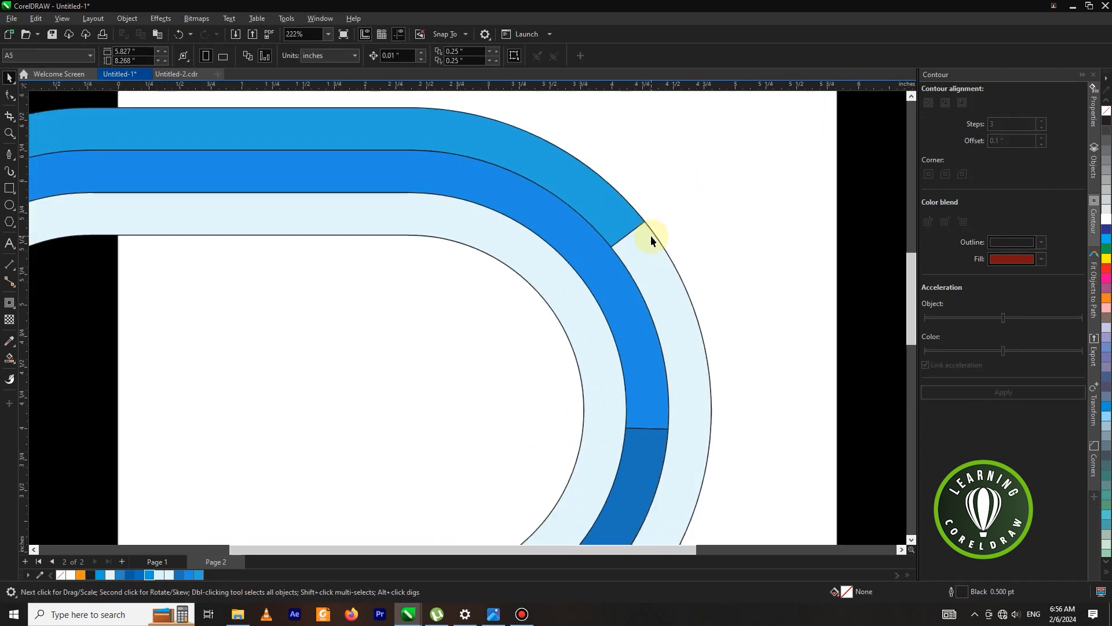
left_click(10, 206)
scroll(635, 238, "up", 2)
left_click_drag(609, 237, 694, 297)
left_click(11, 88)
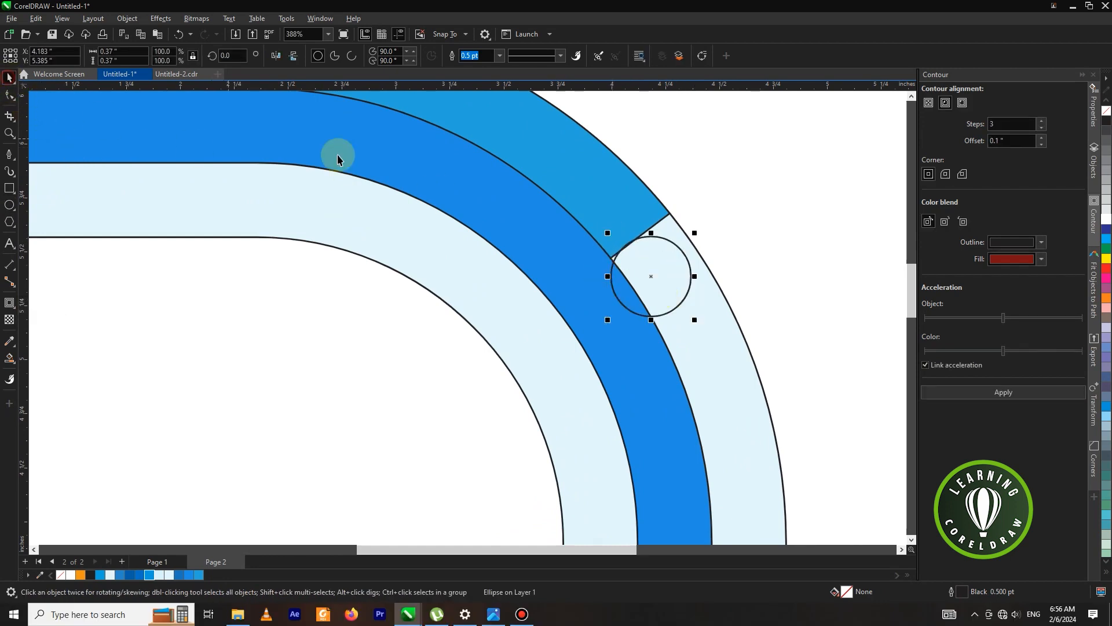
Move the circle over the upper-right edge where the outer band's blue and pale sections meet.
scroll(631, 264, "up", 1)
scroll(661, 278, "up", 1)
left_click_drag(662, 278, 656, 228)
scroll(710, 168, "up", 2)
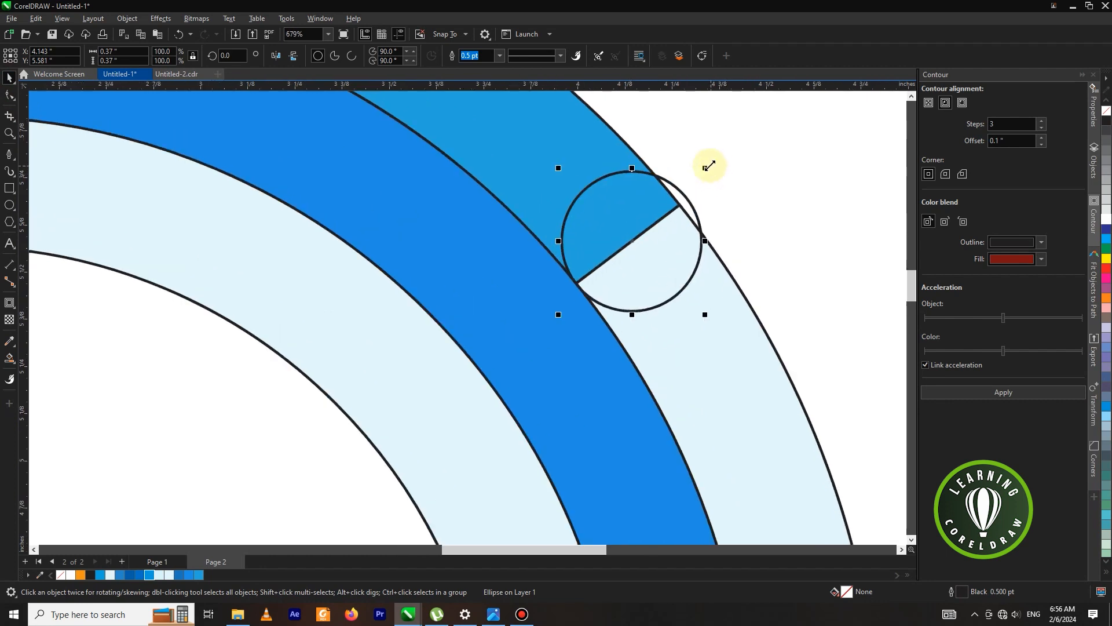
Shrink the circle to about 0.348 inch in diameter so it fits the outer band's width.
left_click_drag(708, 166, 699, 173)
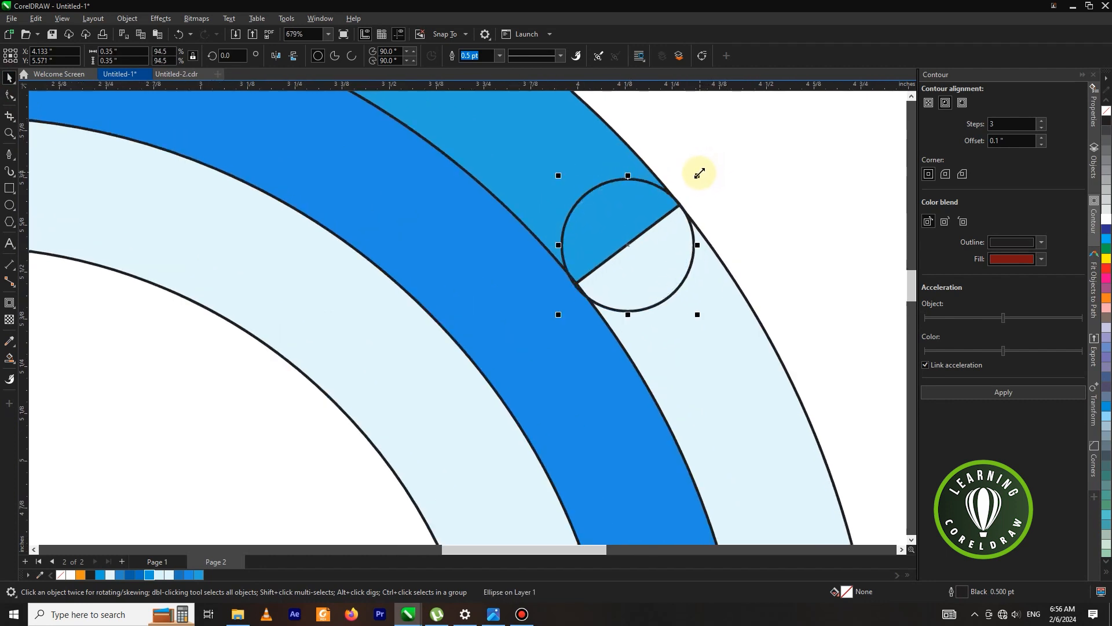
scroll(587, 279, "up", 1)
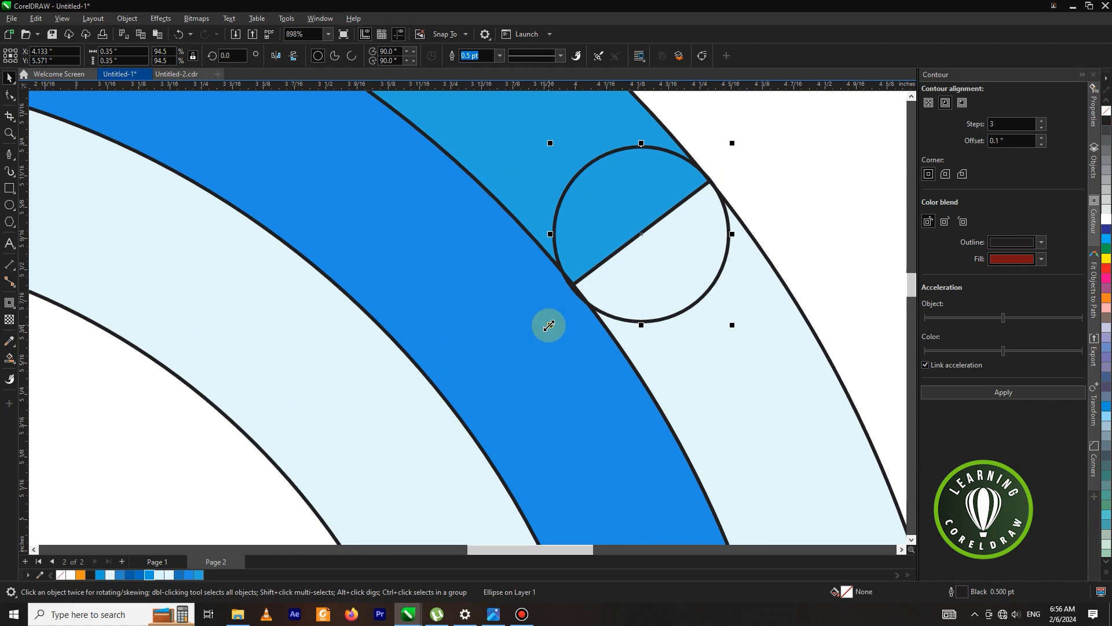
mouse_move(548, 326)
left_mouse_down()
mouse_move(543, 317)
mouse_move(549, 325)
left_mouse_up()
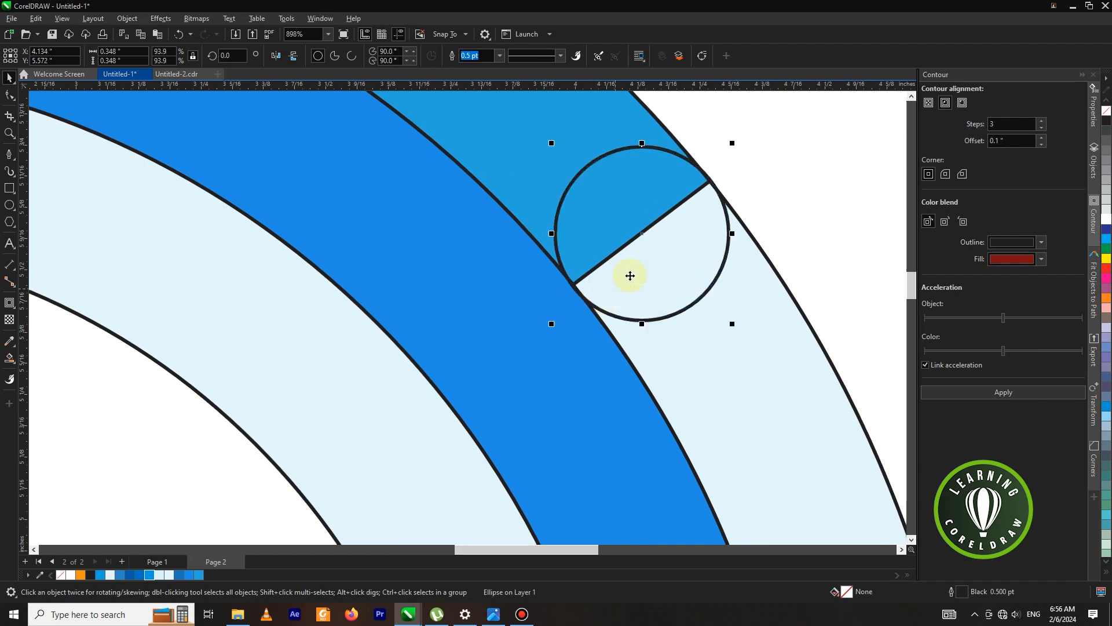
Place a copy of the circle over the outer band's lower boundary between its blue and pale sections.
scroll(725, 239, "down", 1)
scroll(734, 202, "down", 4)
scroll(696, 179, "down", 4)
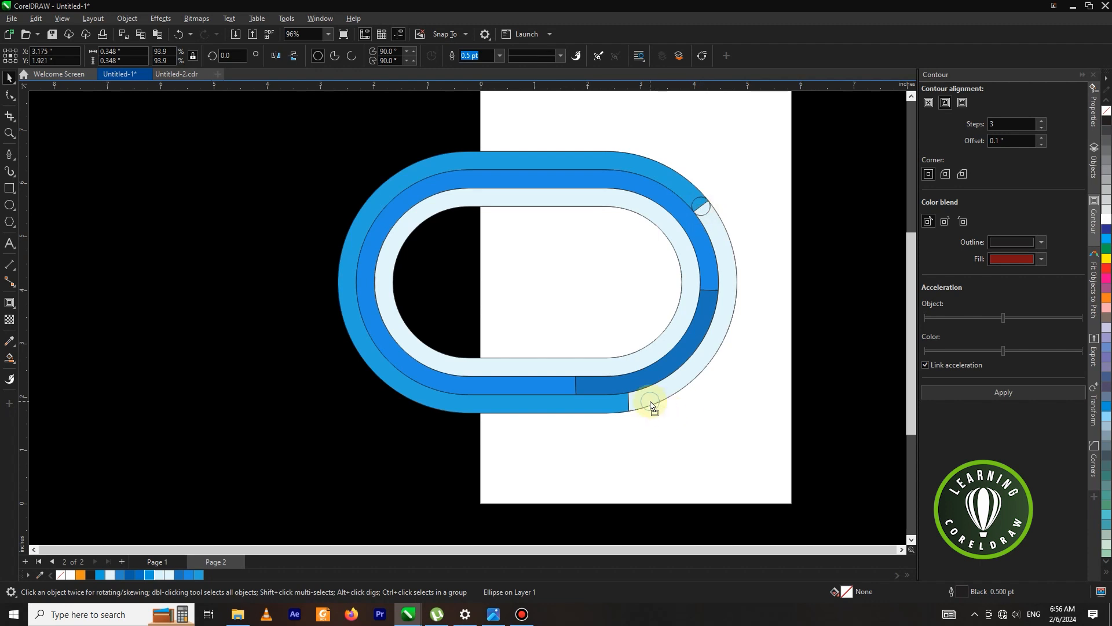
left_click_drag(639, 405, 598, 383)
scroll(639, 402, "up", 5)
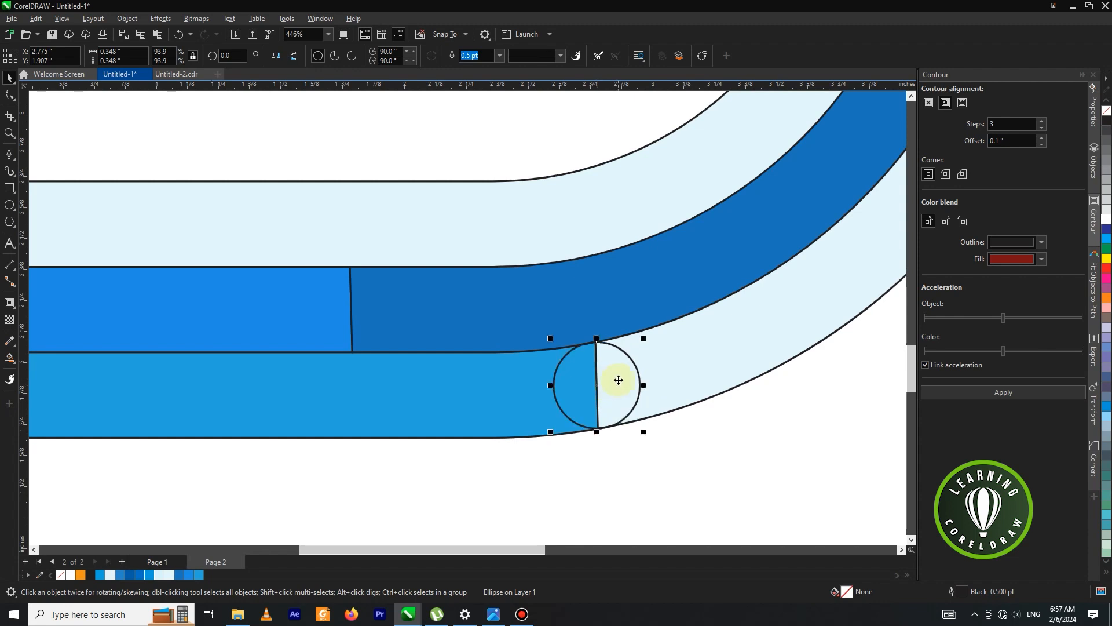
Place copies of the circle over both boundaries between the middle band's blue and dark blue sections.
scroll(619, 380, "down", 5)
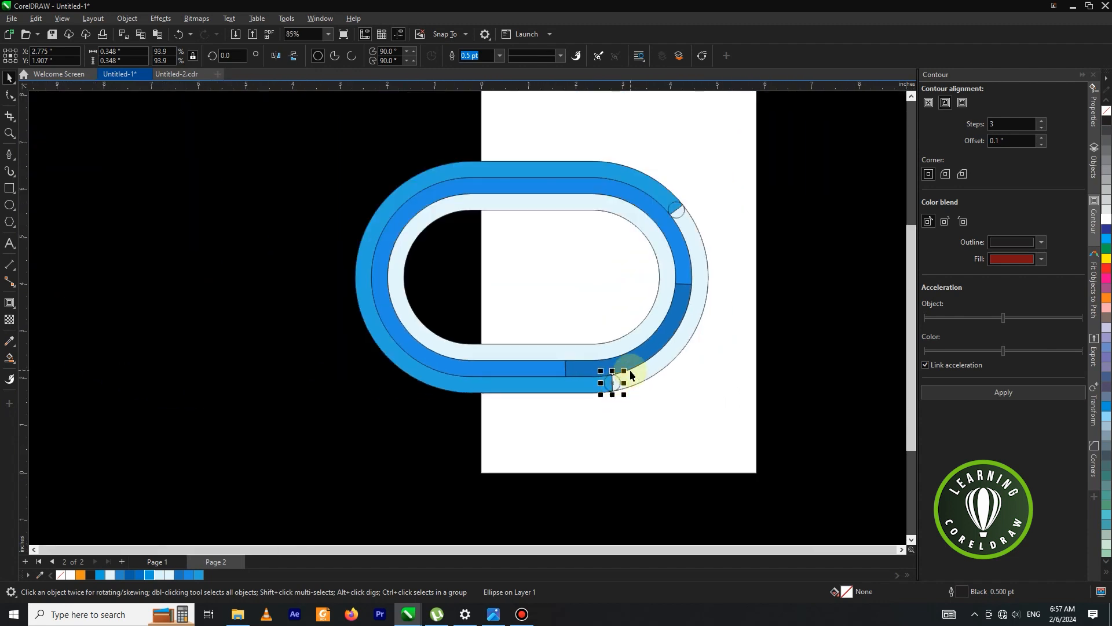
scroll(630, 375, "up", 1)
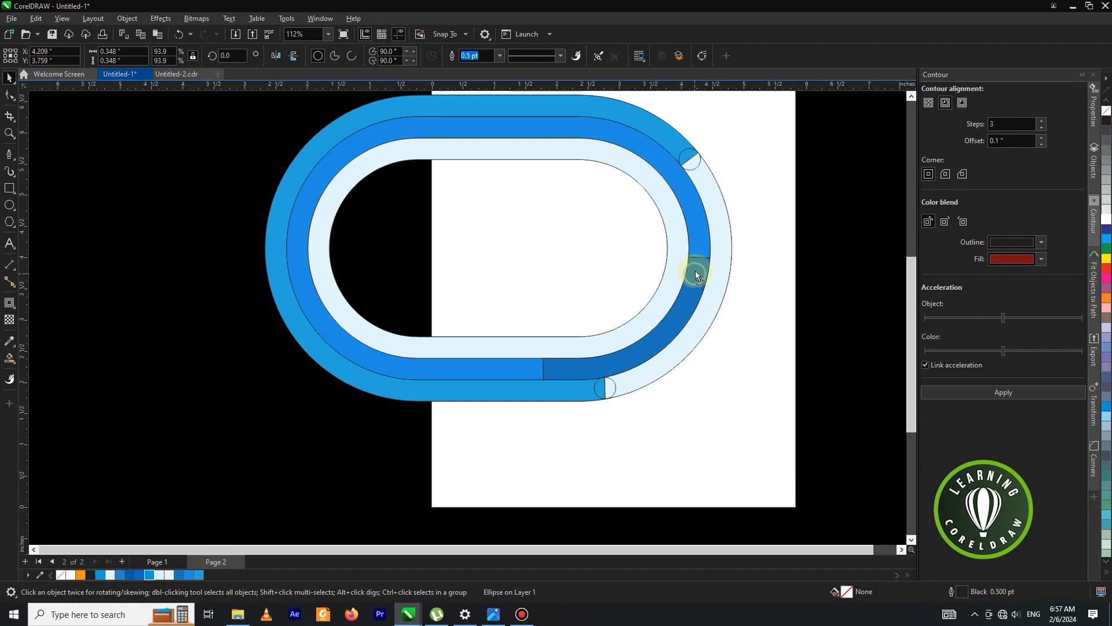
left_click_drag(699, 263, 699, 262)
scroll(700, 264, "up", 2)
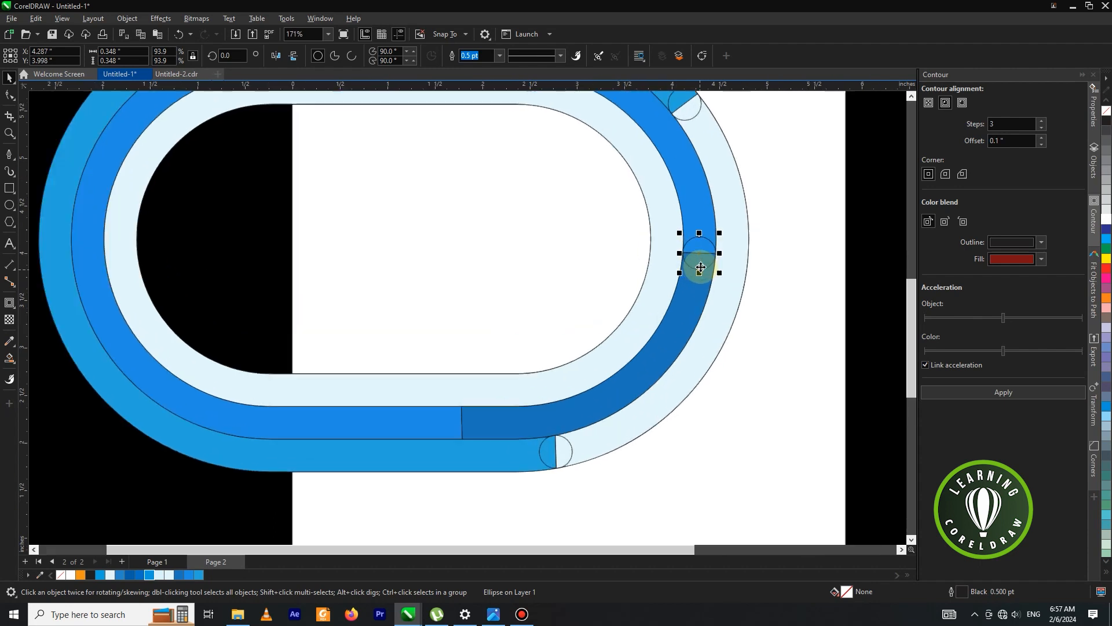
left_click_drag(469, 421, 465, 423)
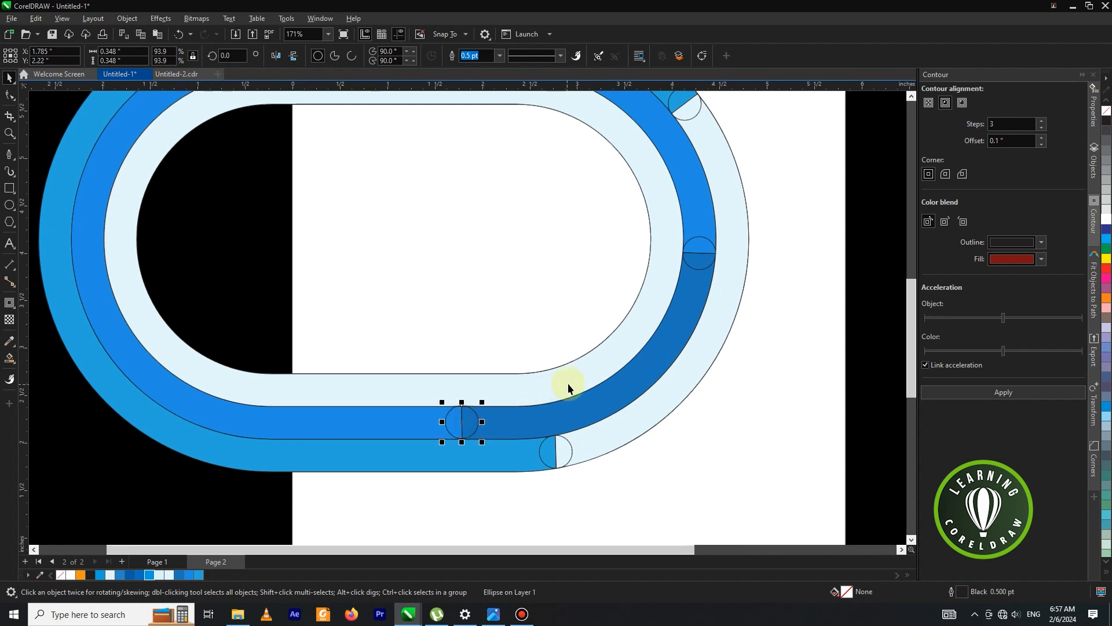
scroll(651, 346, "down", 3)
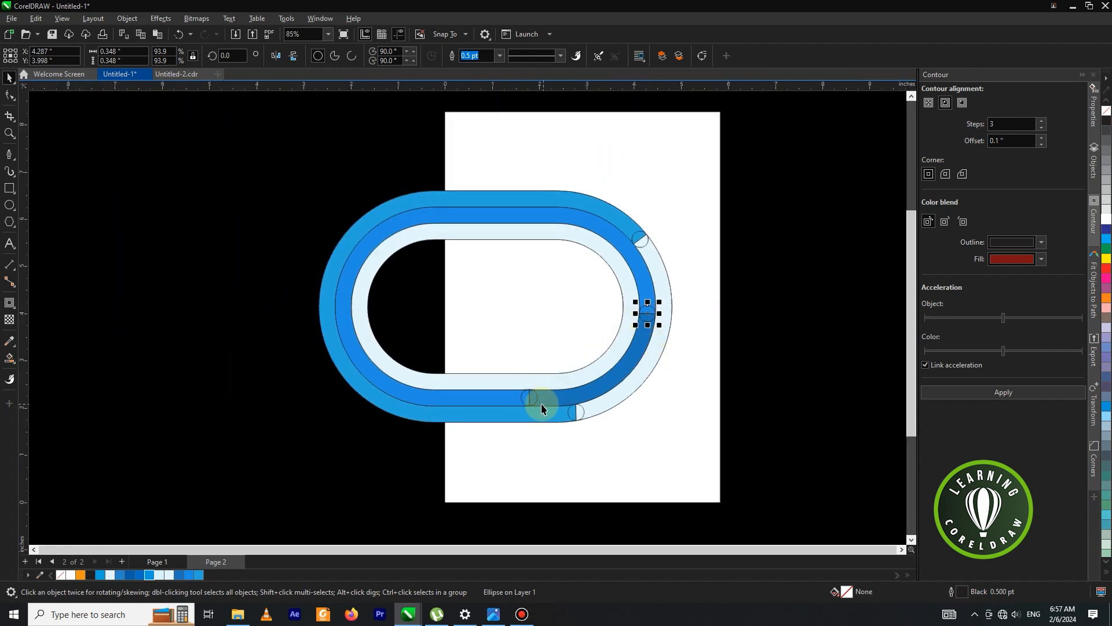
left_click(536, 406, "shift")
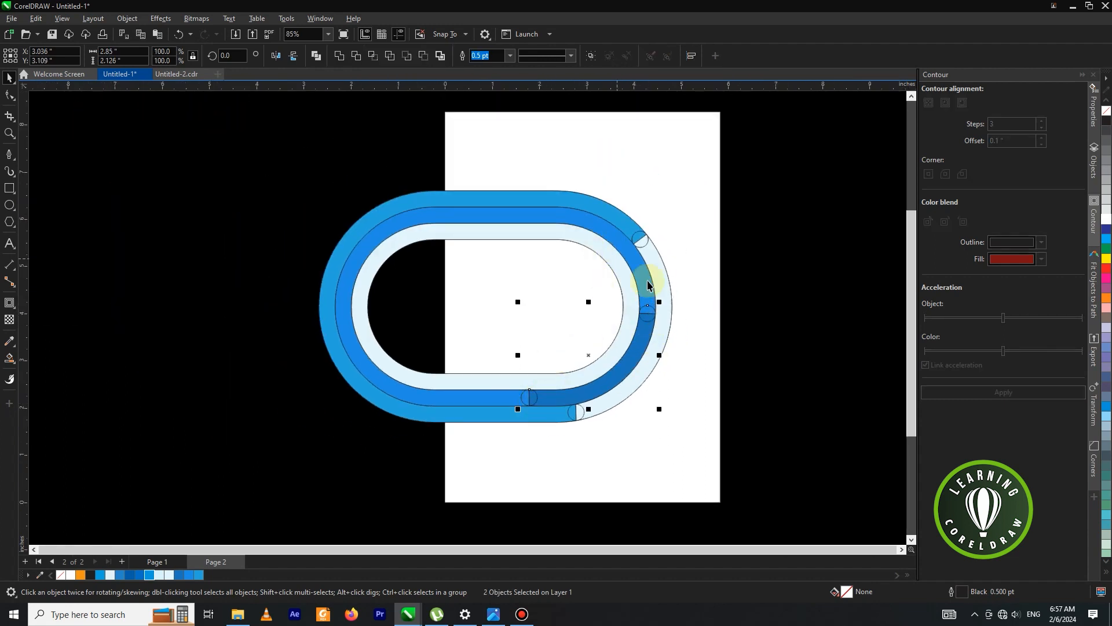
left_click(691, 287)
left_click(650, 310)
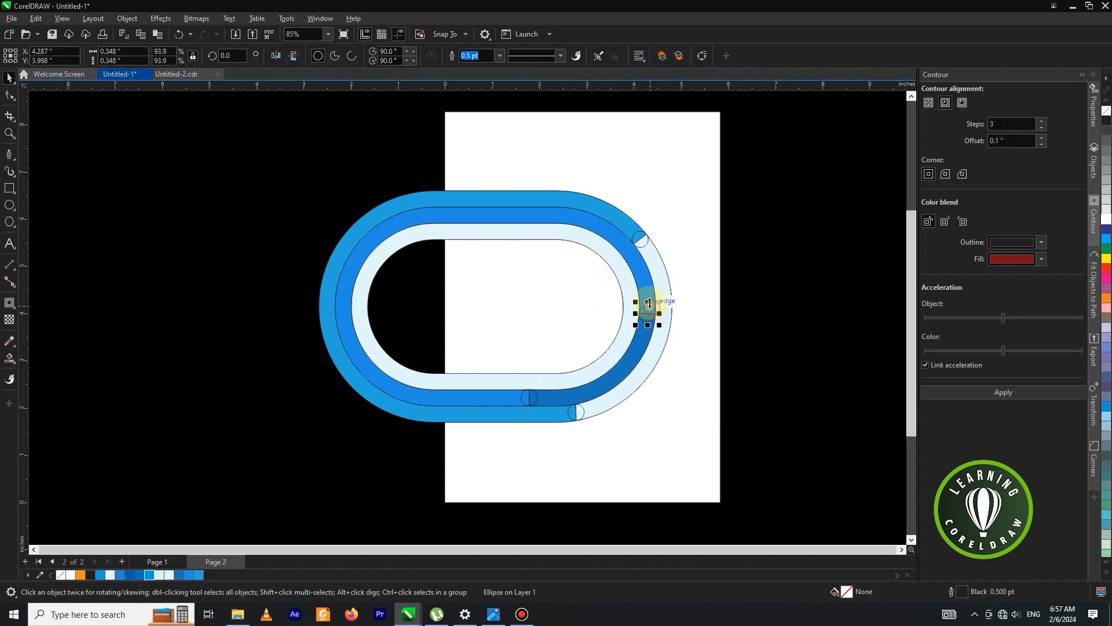
left_click(640, 268)
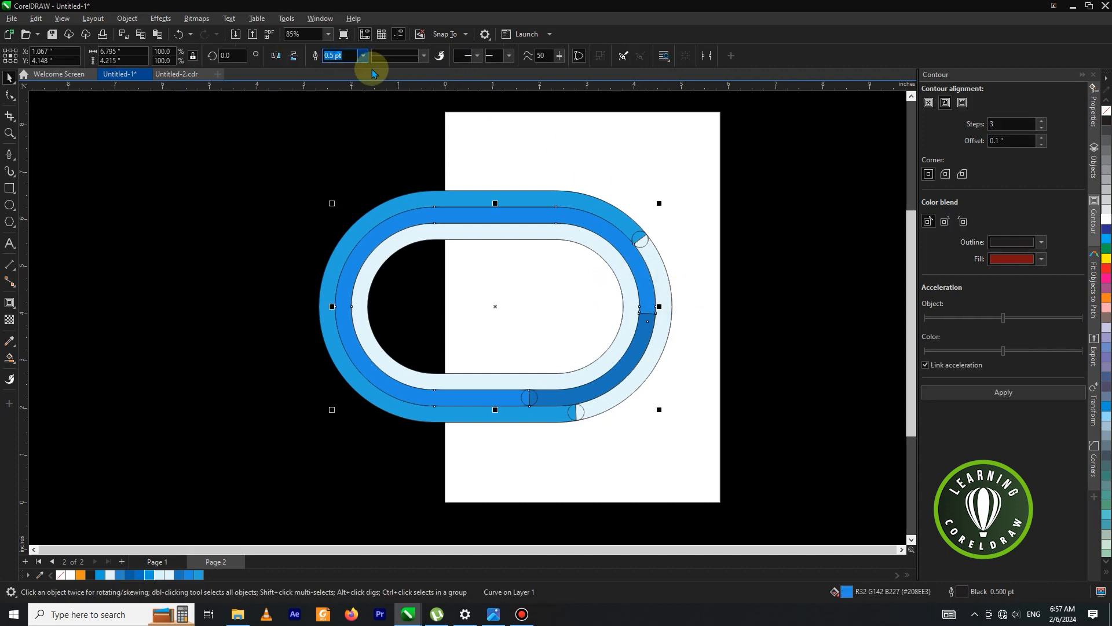
left_click(753, 255)
key("ctrl+z")
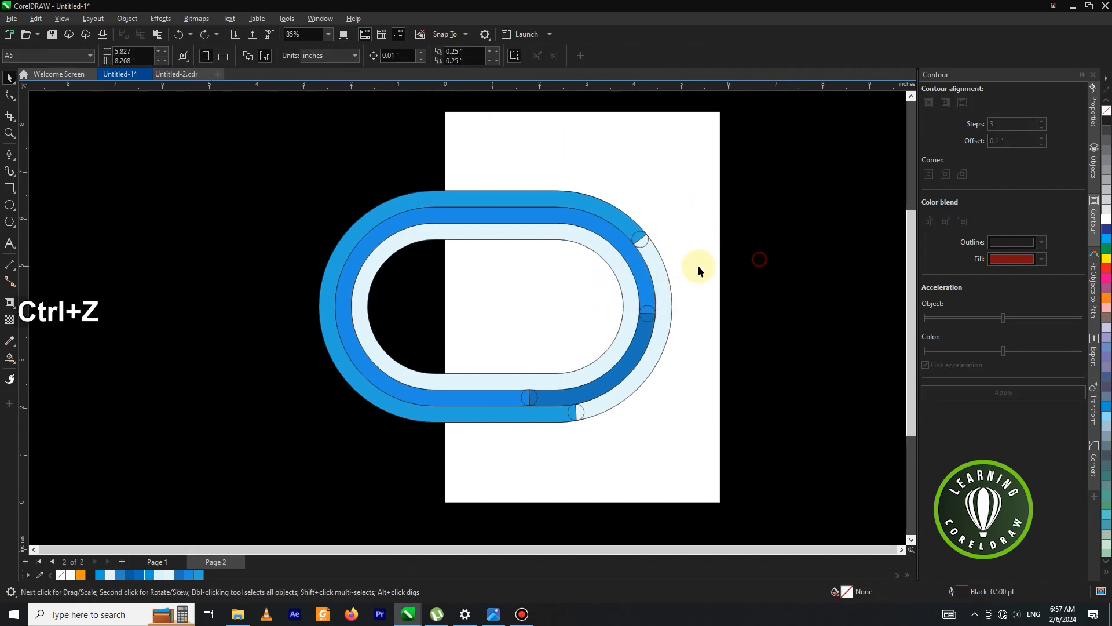
Weld the circle at the middle band's right-hand boundary to the band's long blue section.
left_click(634, 269)
left_click(647, 311, "shift")
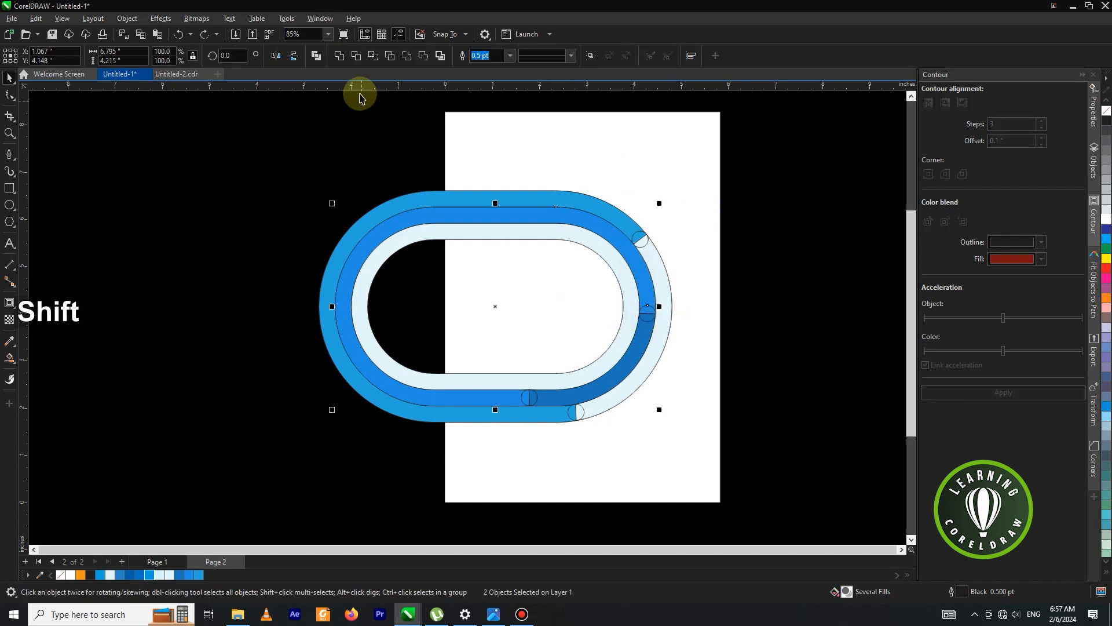
left_click(340, 55)
left_click(829, 366)
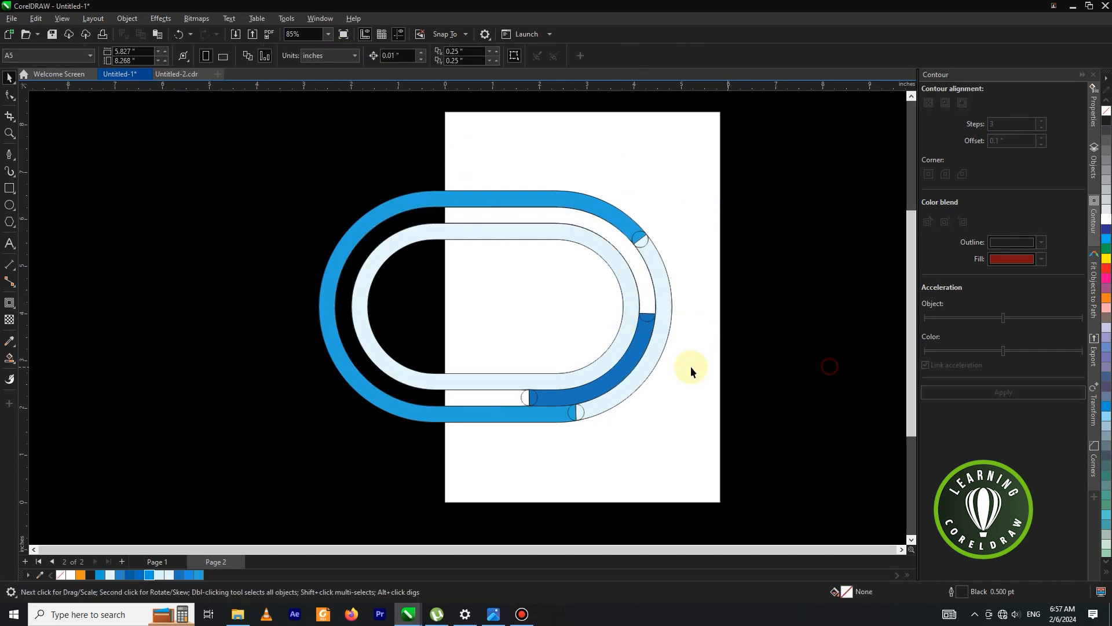
Weld the circle at the middle band's lower boundary to the band's long section.
left_click_drag(497, 398, 434, 398)
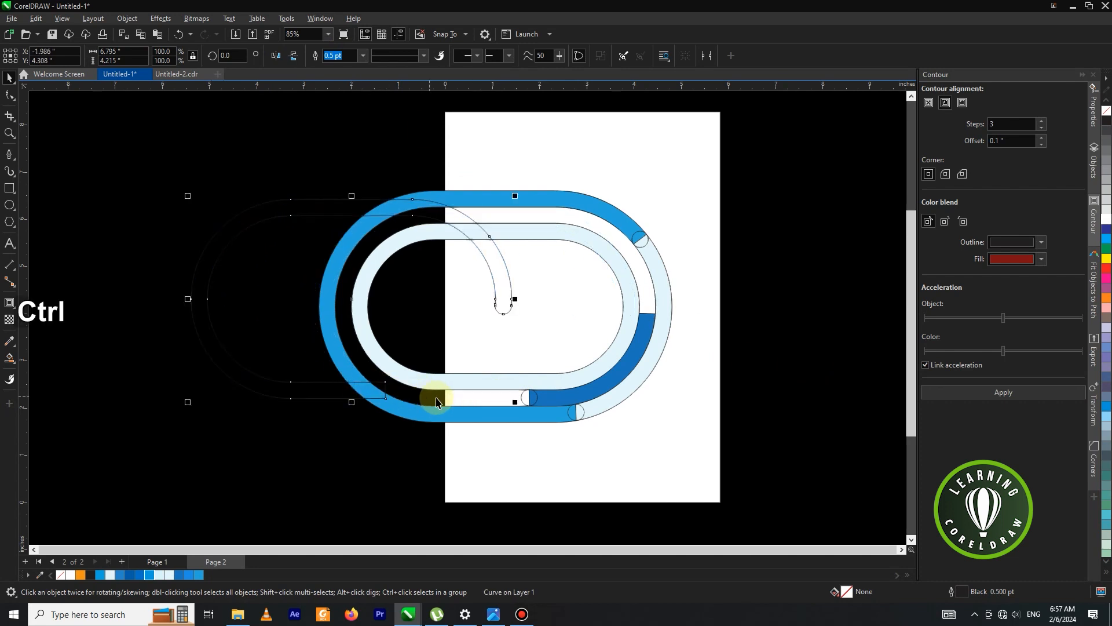
key("ctrl+z")
left_click(525, 402, "shift")
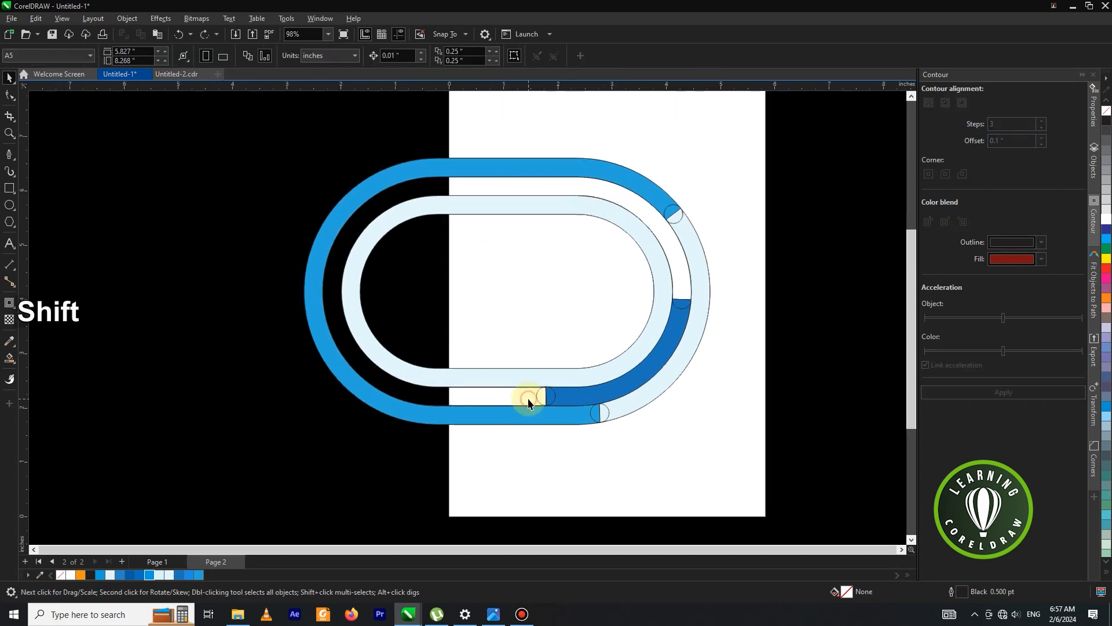
left_click(536, 401)
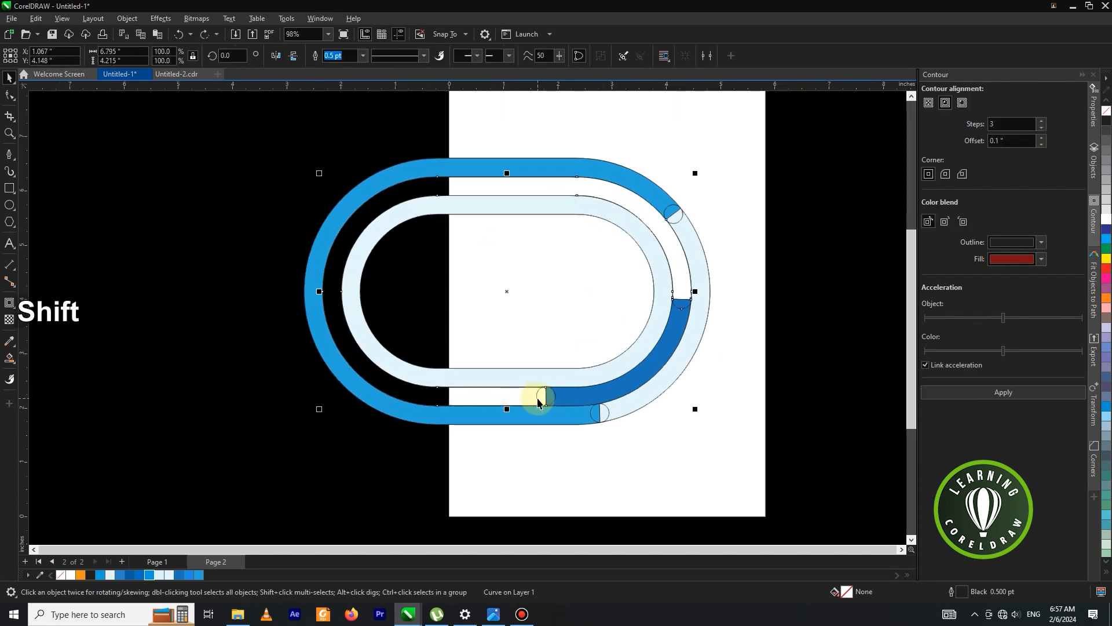
left_click(536, 399, "shift")
left_click(340, 55)
left_click(291, 164)
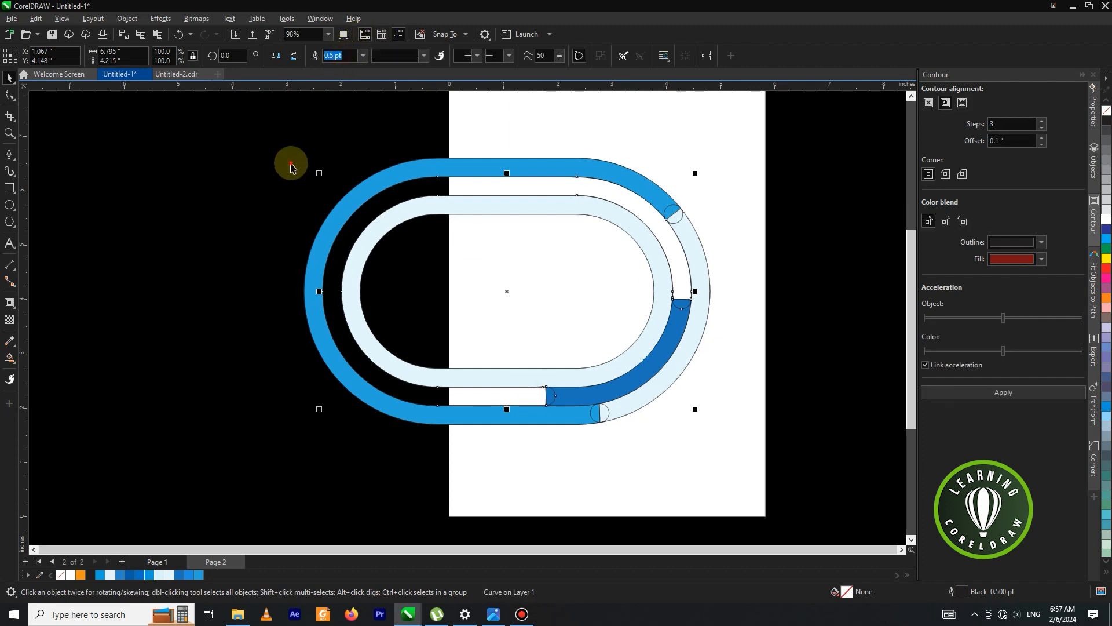
Fill the middle band's long rounded-end section with blue R0 G155 B222.
left_click(641, 208)
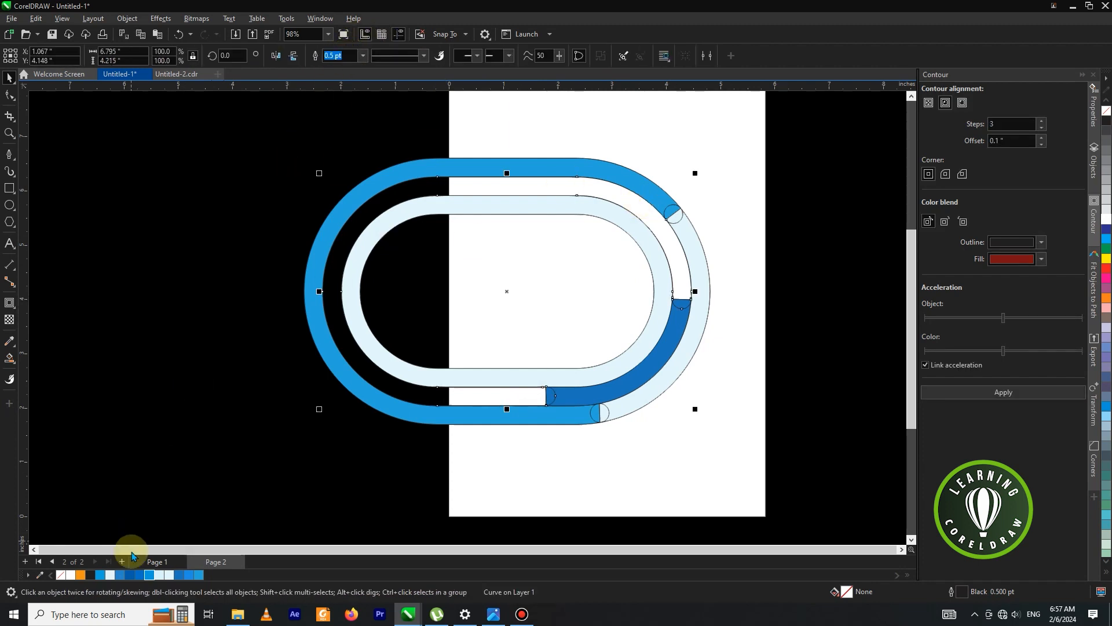
left_click(149, 575)
left_click(150, 427)
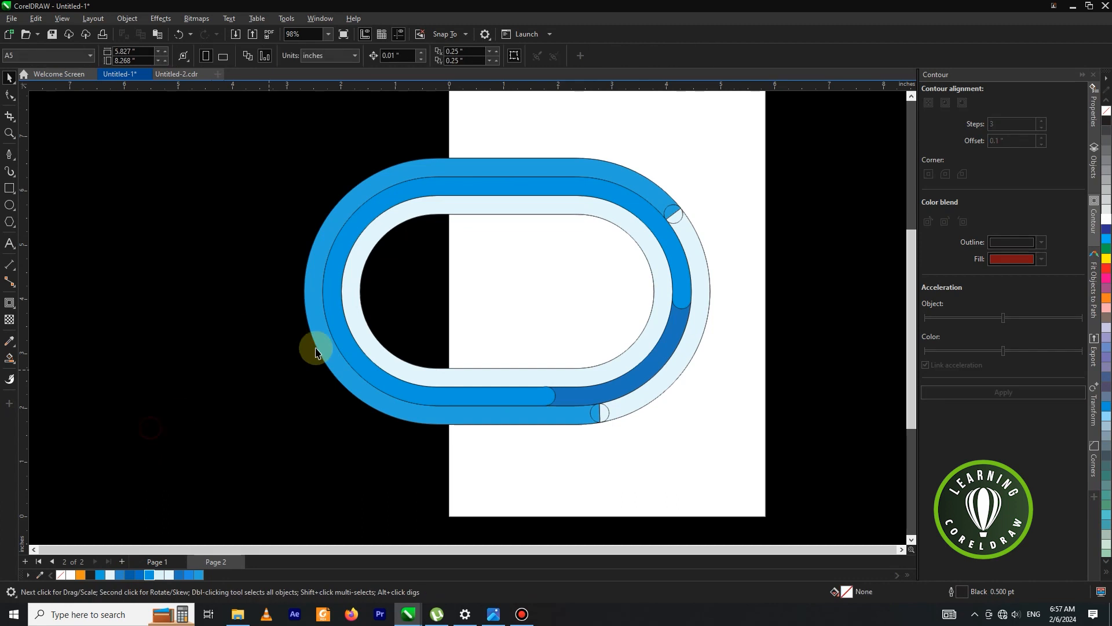
left_click(677, 220)
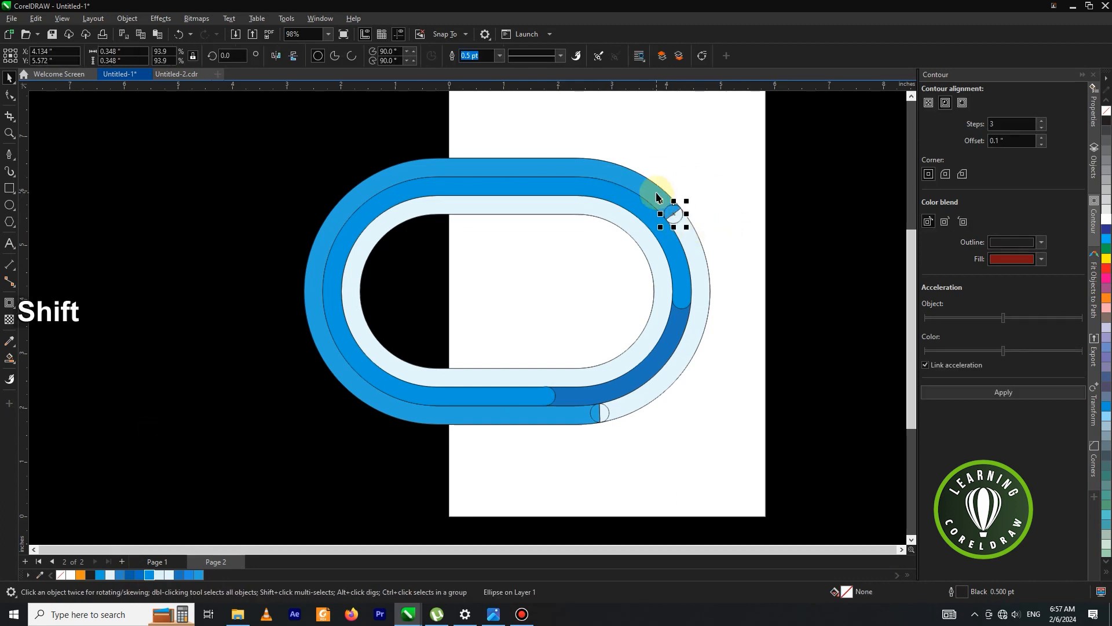
left_click(650, 186, "shift")
left_click(340, 55)
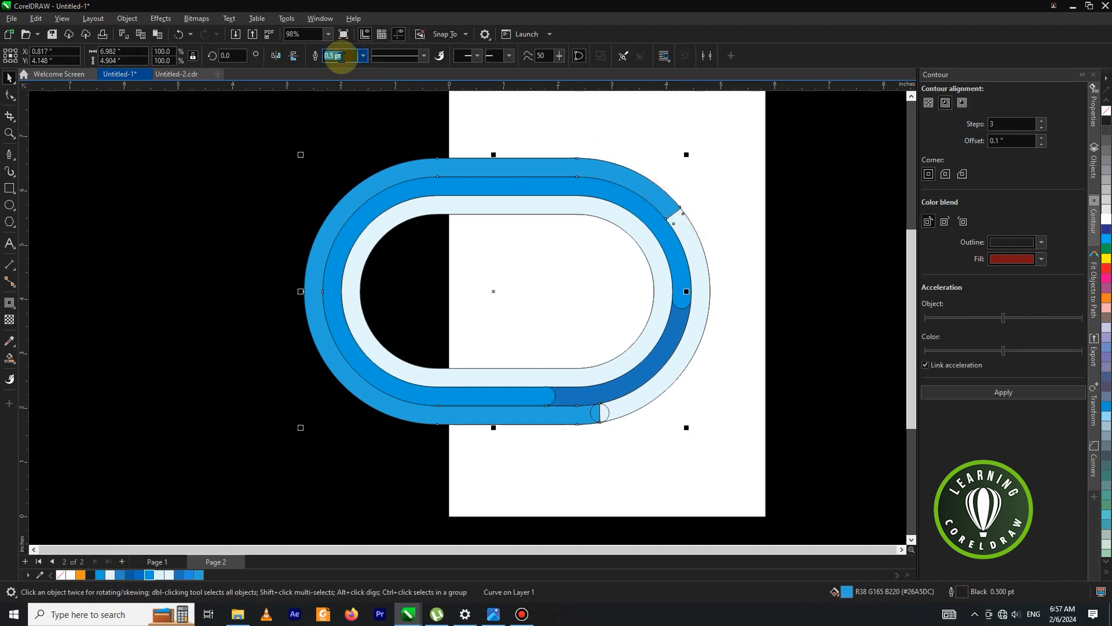
key("ctrl+z")
Weld the upper-right circle to the outer band's long blue section.
left_click(651, 183)
left_click(674, 220, "shift")
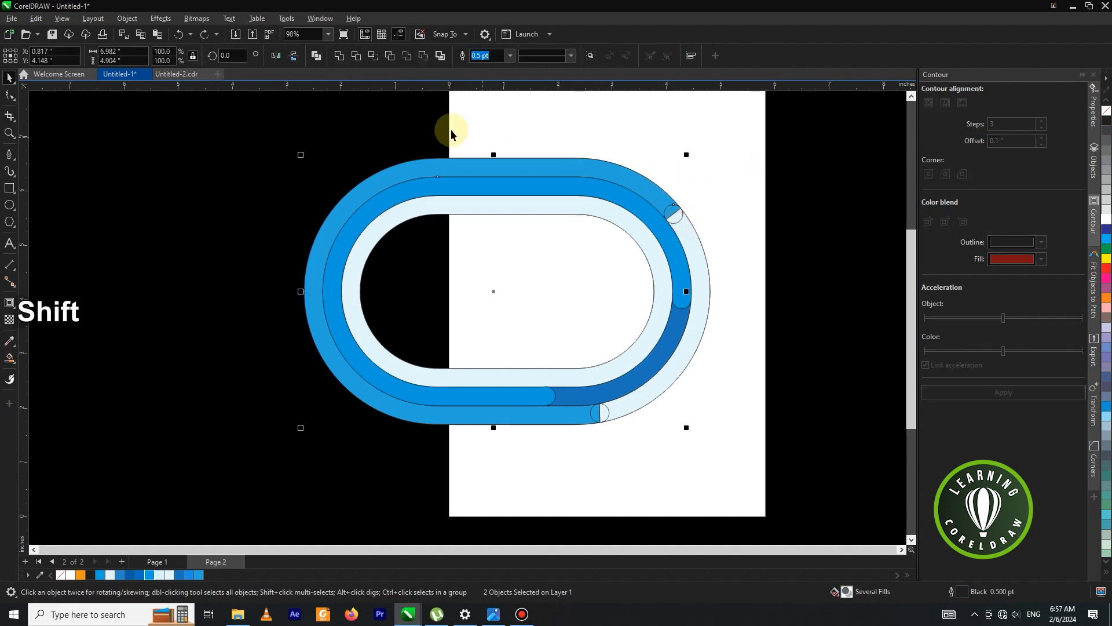
left_click(339, 55)
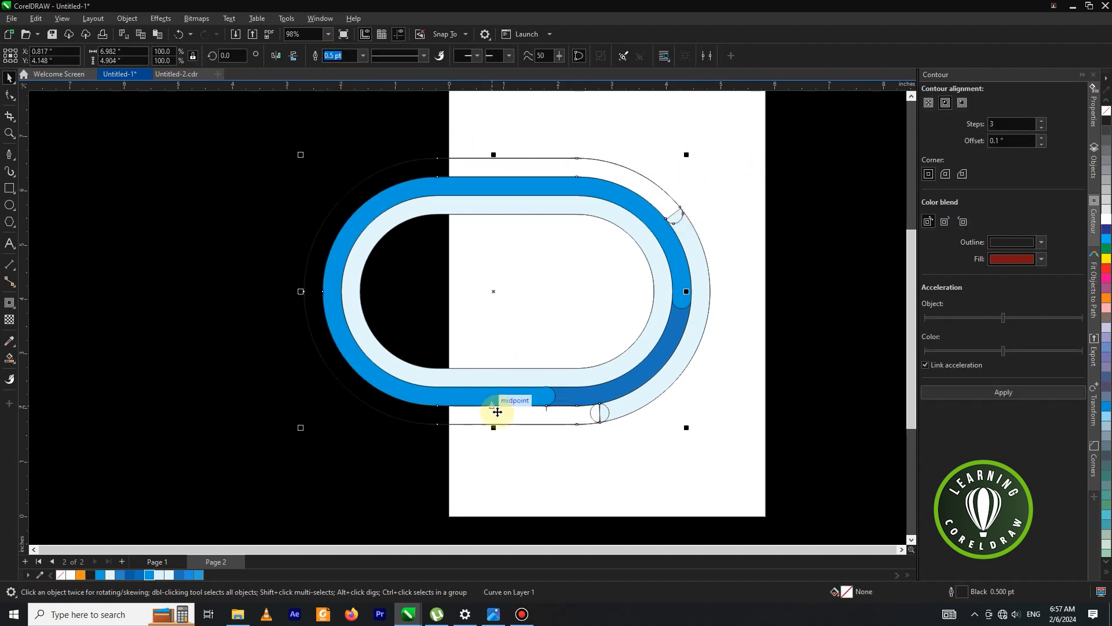
Weld the lower circle to the outer band's long section and fill the section with blue R38 G165 B220 (#26A5DC).
left_click(527, 445)
left_click(540, 424)
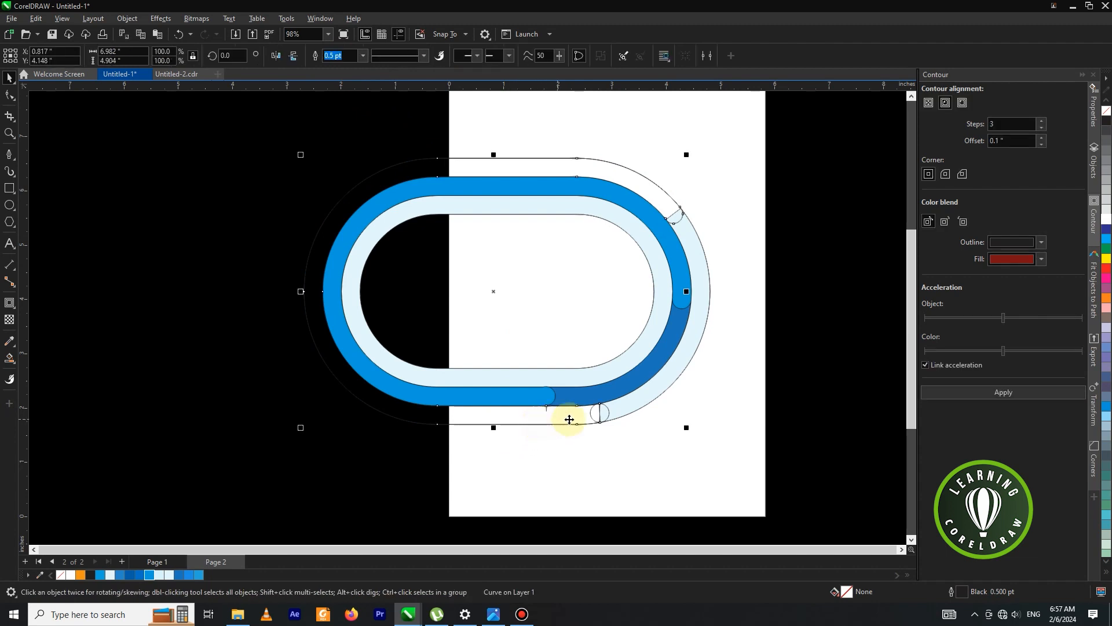
left_click(608, 412, "shift")
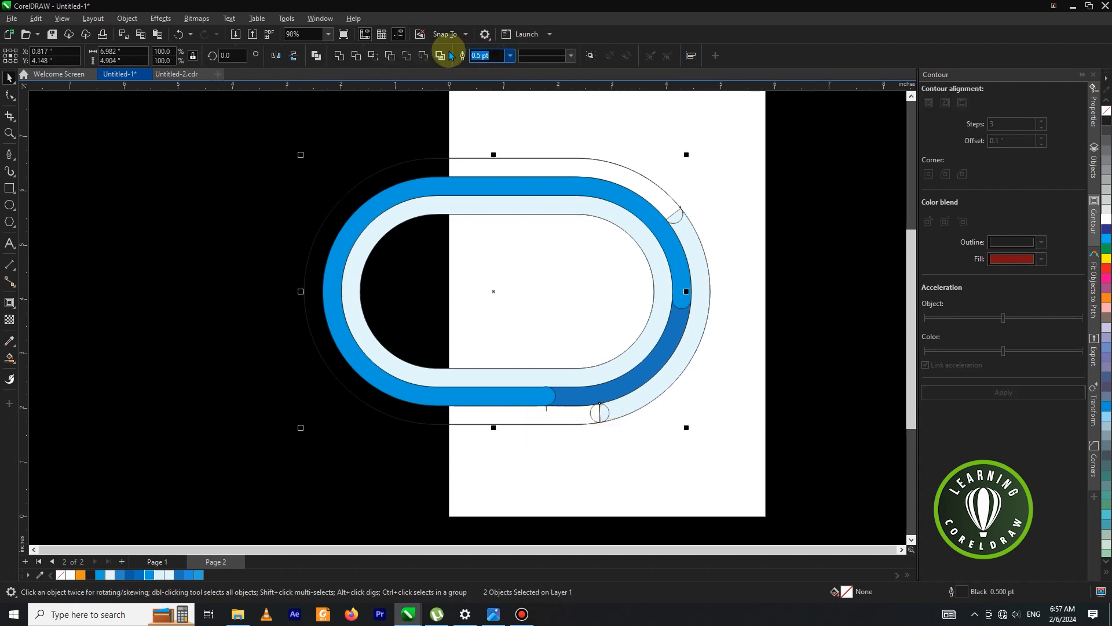
left_click(339, 56)
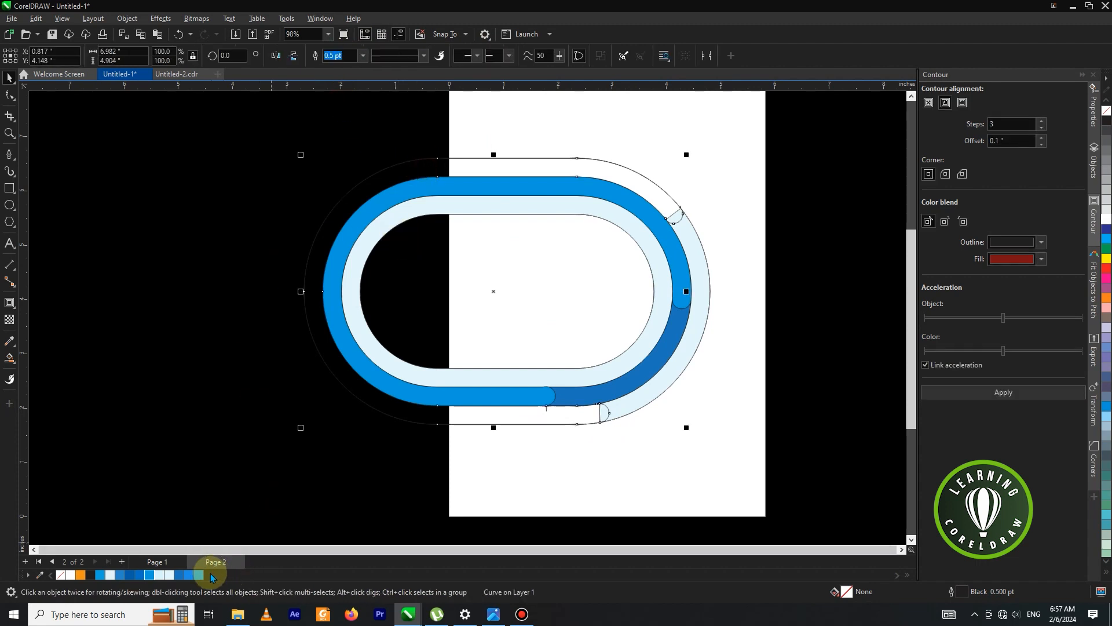
left_click(200, 576)
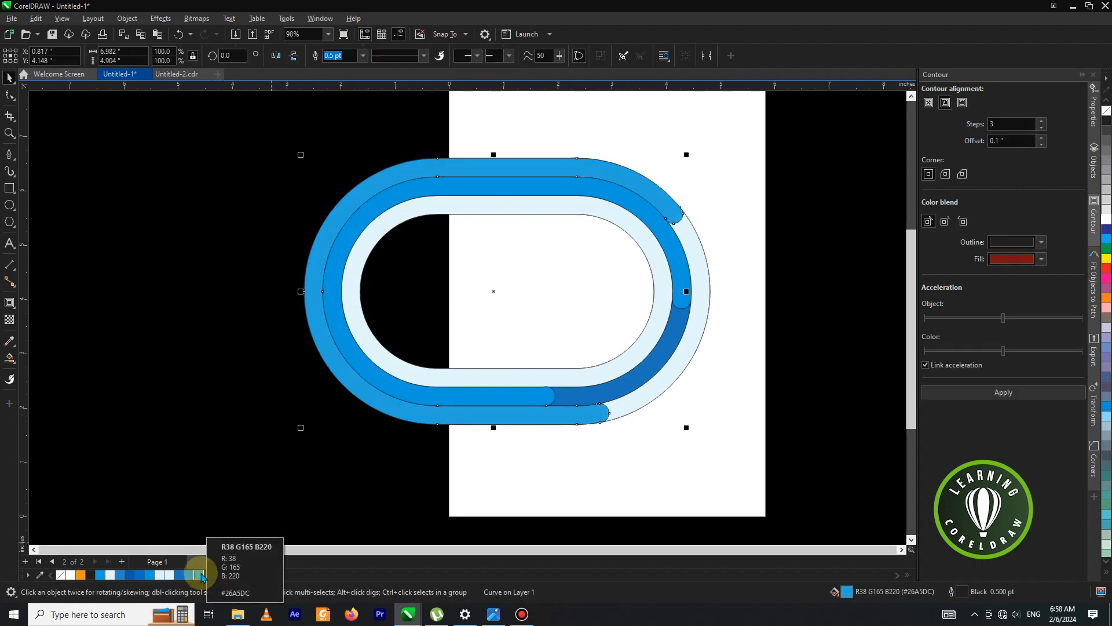
left_click(206, 475)
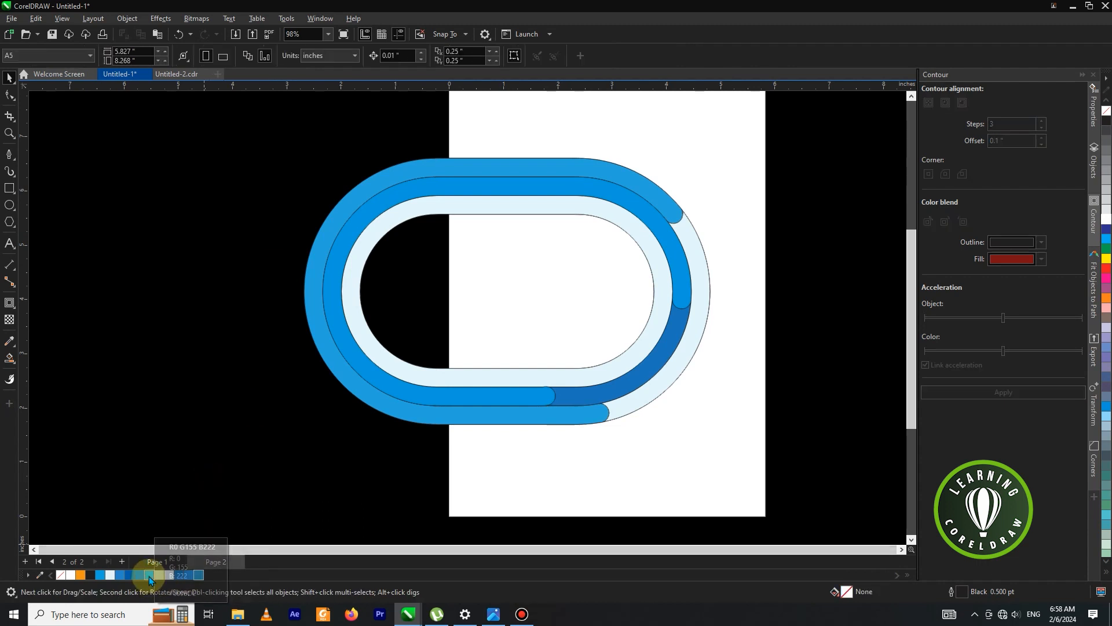
Refill the middle band's long rounded-end section with its original blue, R32 G142 B227 (#208EE3).
left_click(459, 168)
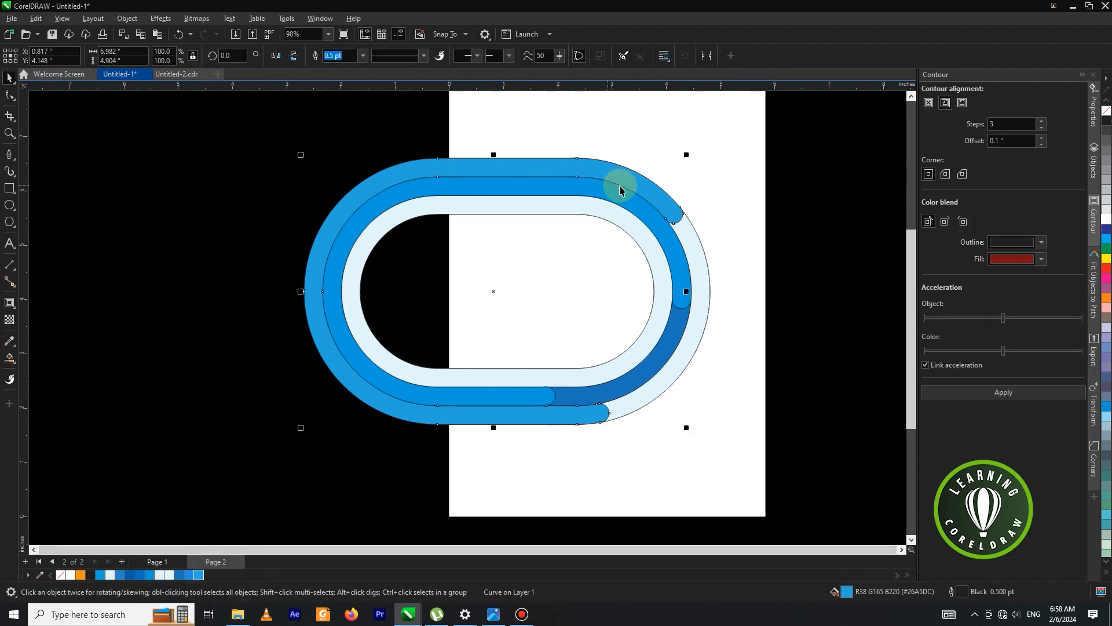
scroll(666, 188, "down", 2)
left_click(762, 213)
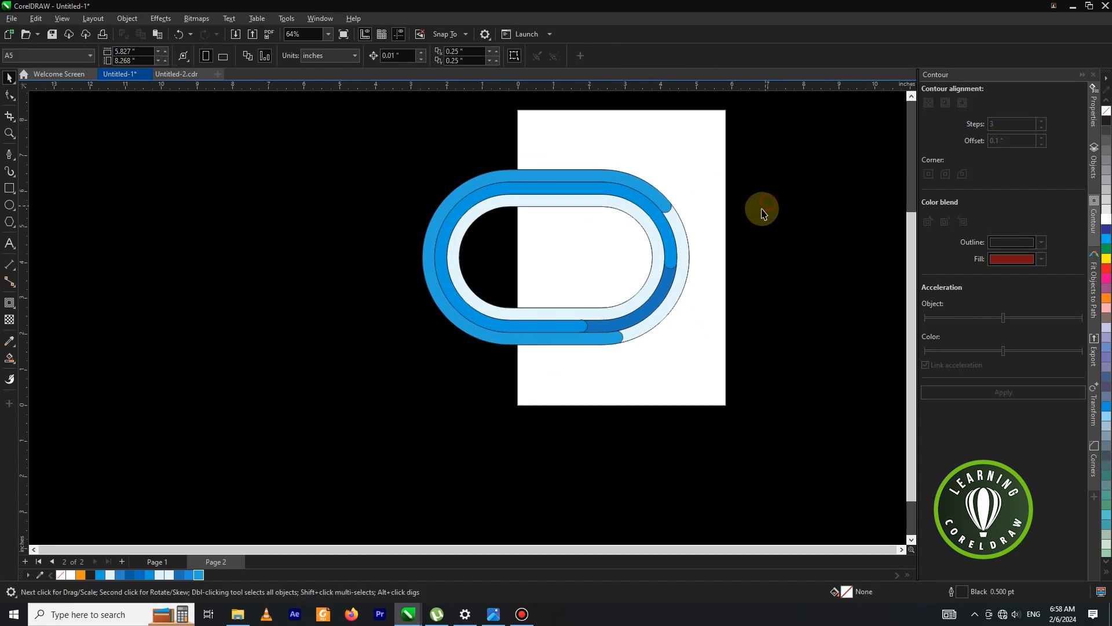
left_click(659, 217)
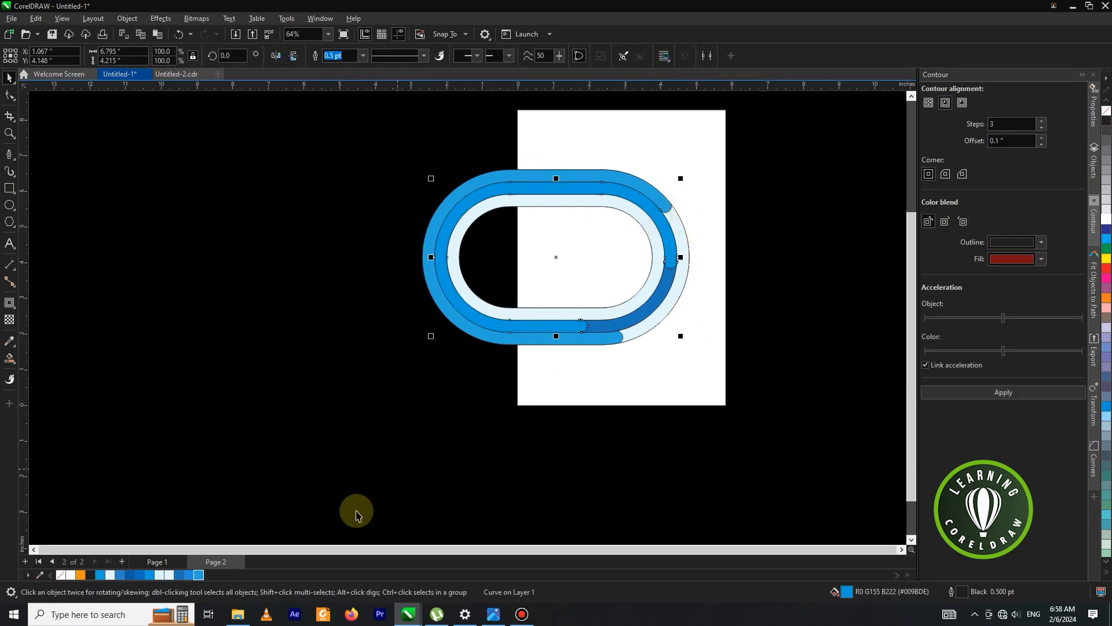
left_click(305, 417)
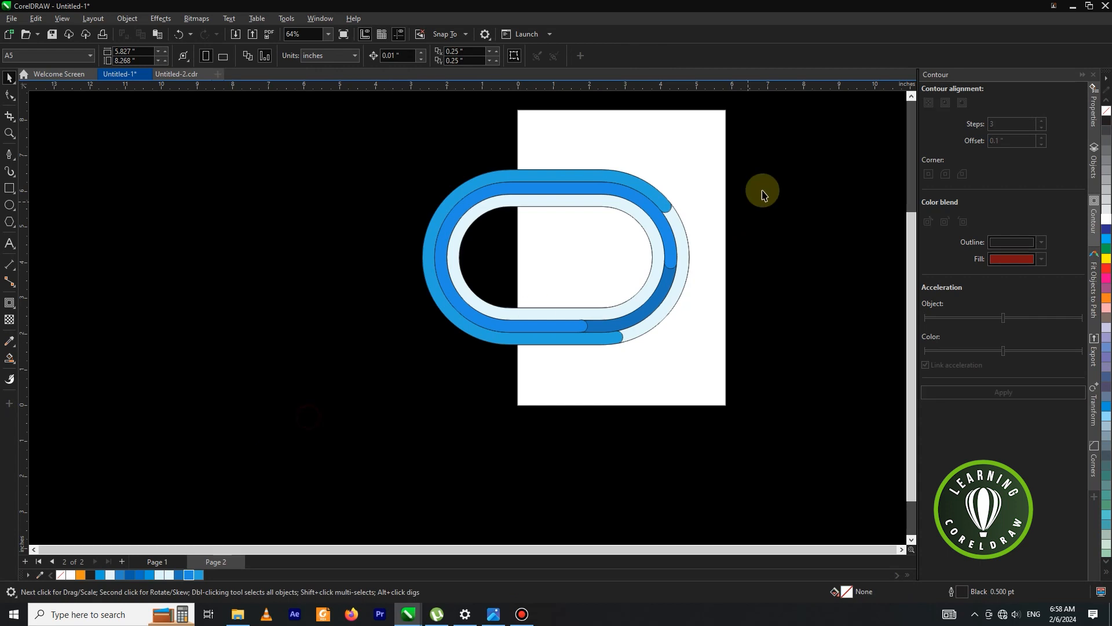
Remove the outlines from all sections of the capsule-shaped bands.
left_click_drag(384, 149, 708, 368)
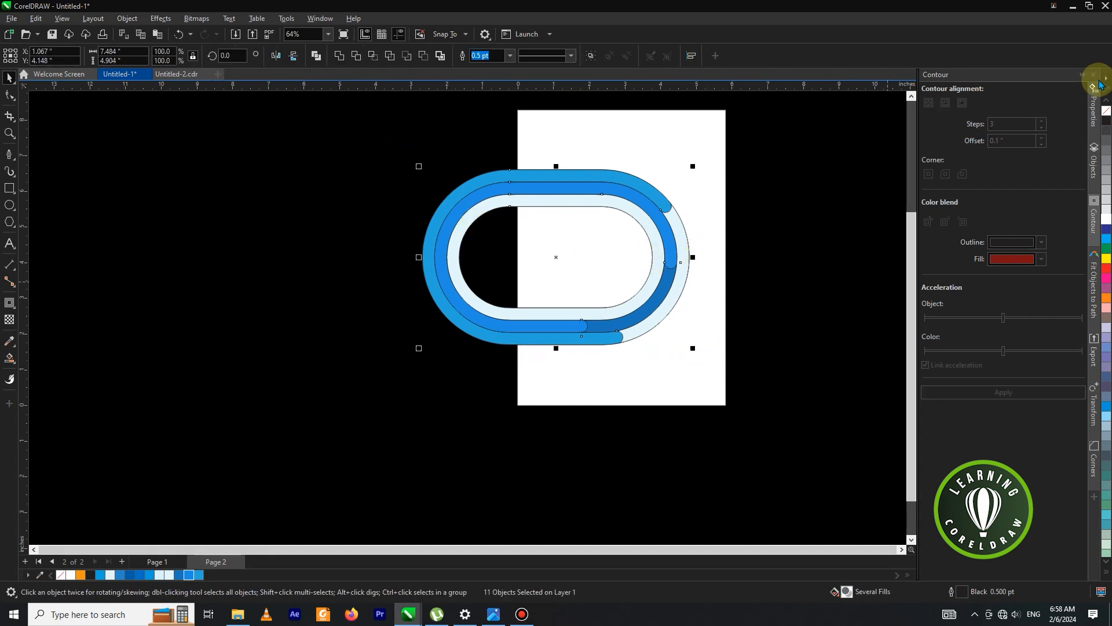
left_click(811, 187)
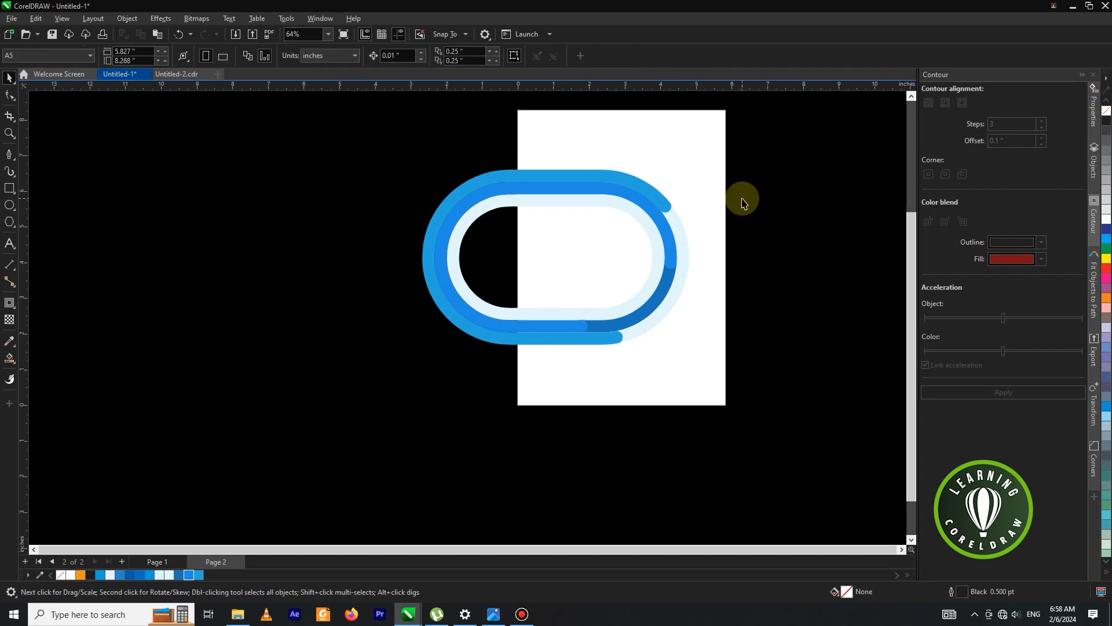
Add a drop shadow to the middle band's long section, cast from its right edge across to its left edge.
scroll(630, 272, "up", 2)
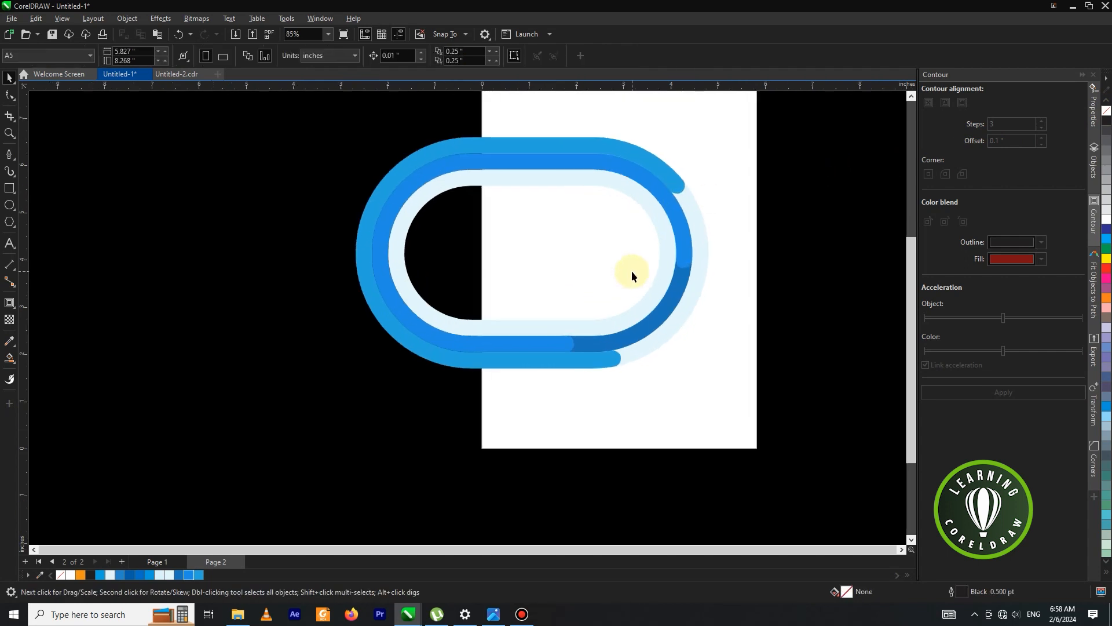
left_click(683, 261)
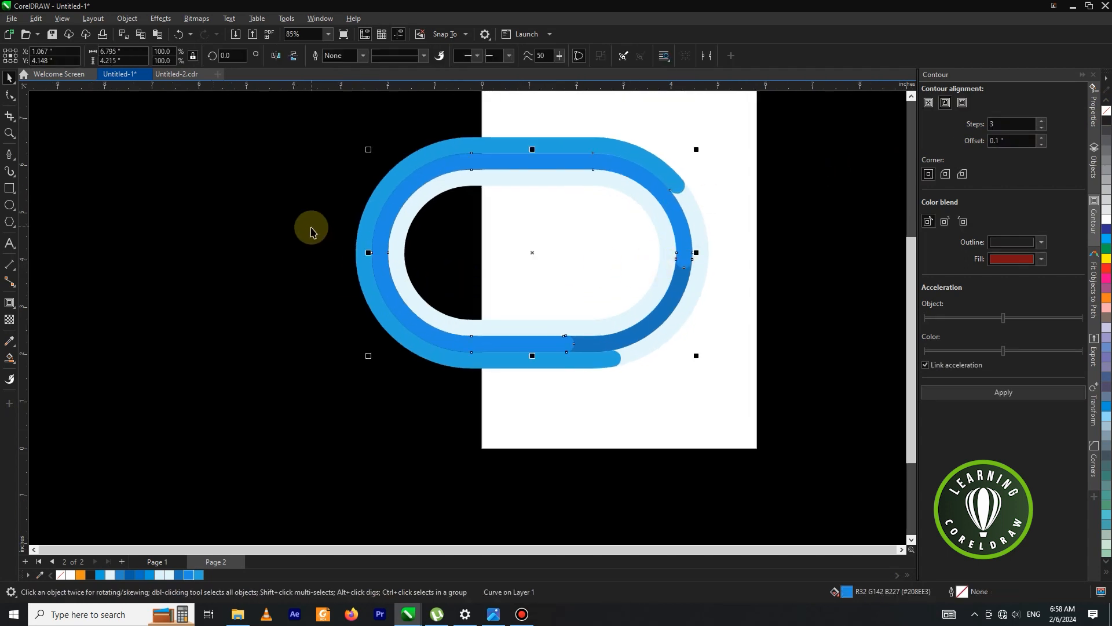
left_click(16, 306)
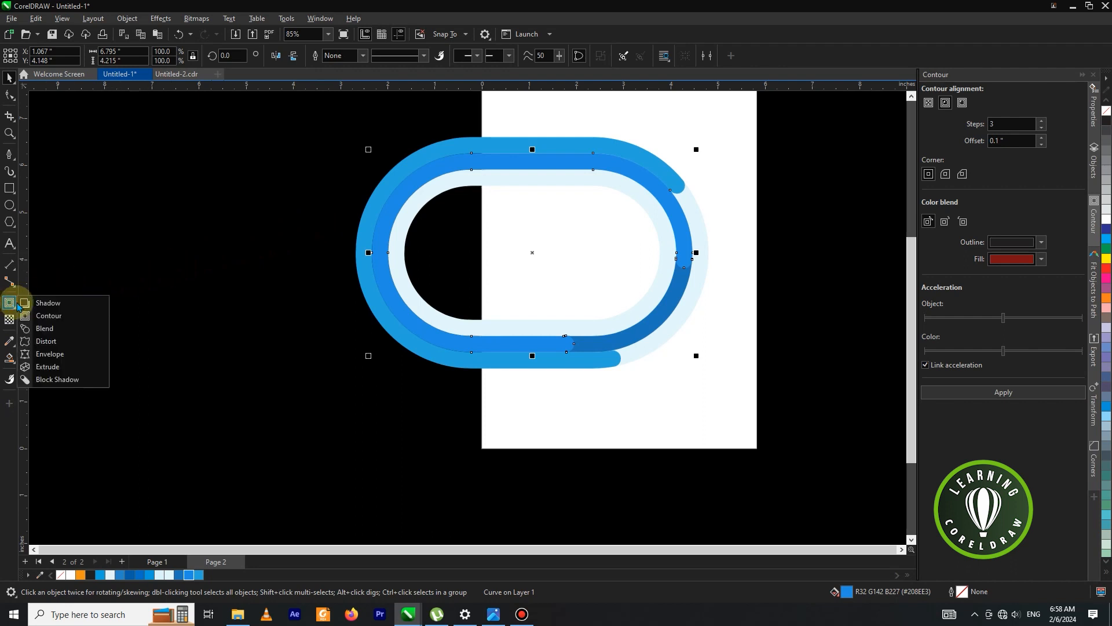
left_click(48, 302)
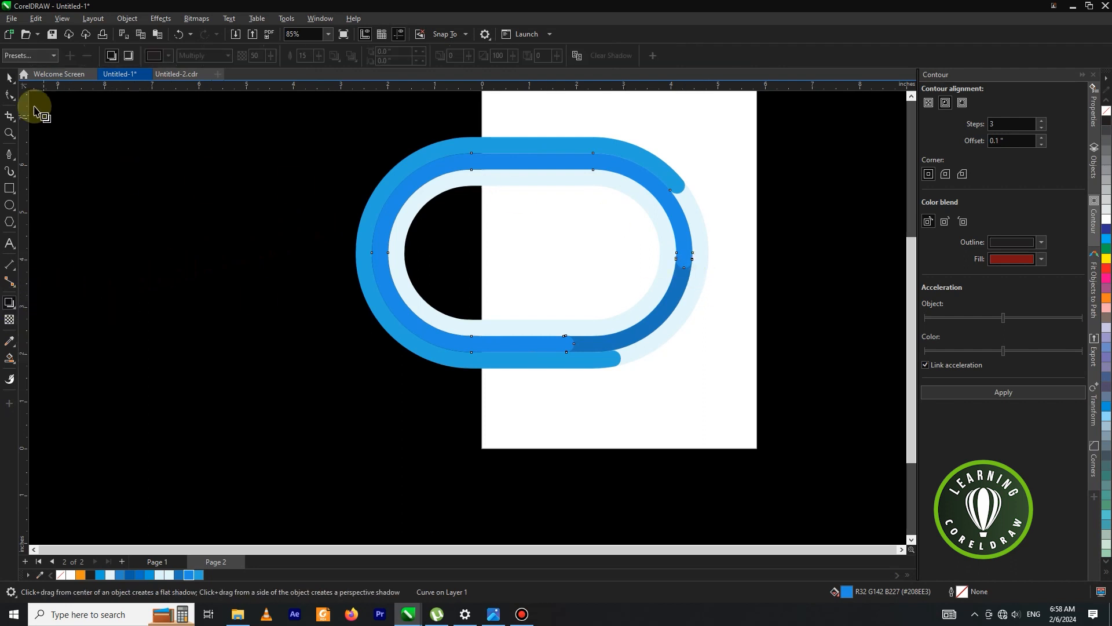
left_click_drag(684, 263, 371, 261)
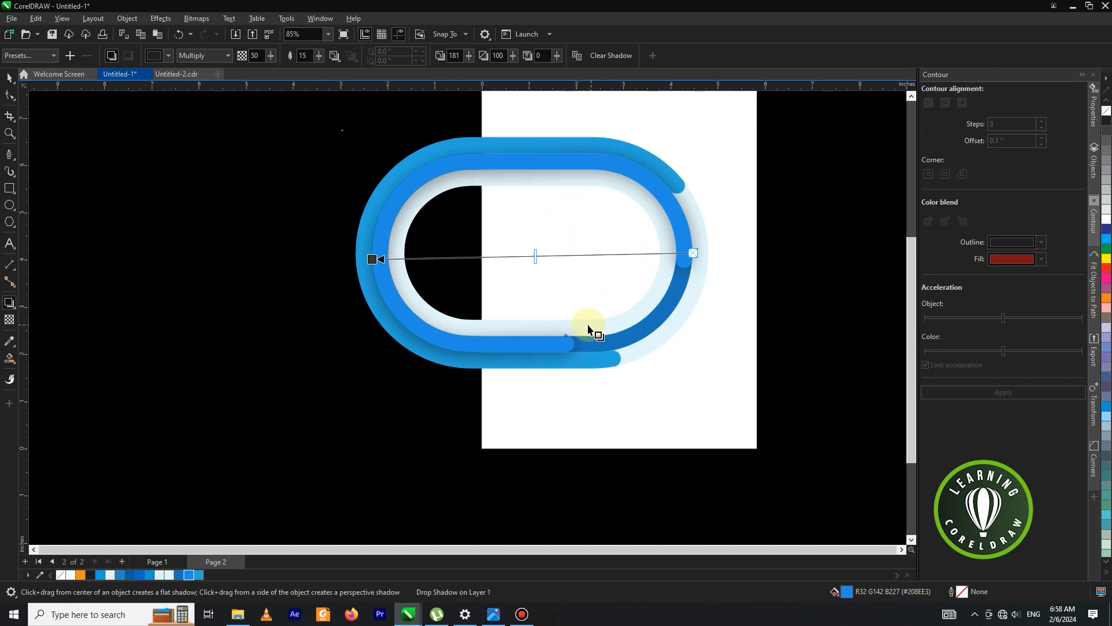
Adjust the middle band's drop shadow to a 180° angle, stretch 98 and opacity 36.
scroll(568, 348, "up", 1)
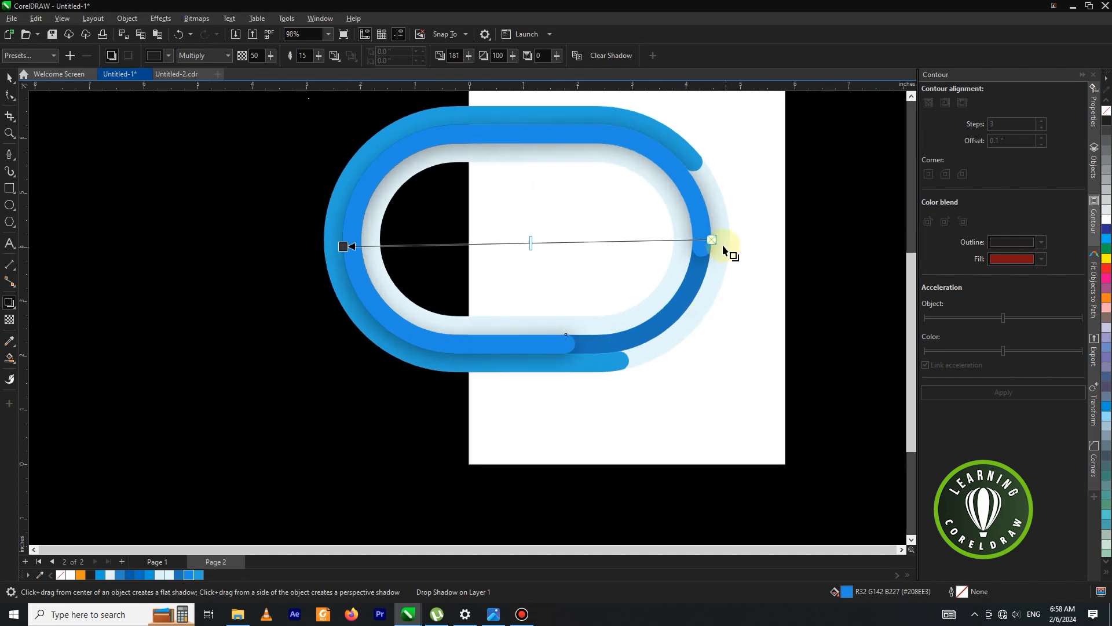
left_click_drag(713, 242, 714, 243)
left_click_drag(341, 244, 352, 241)
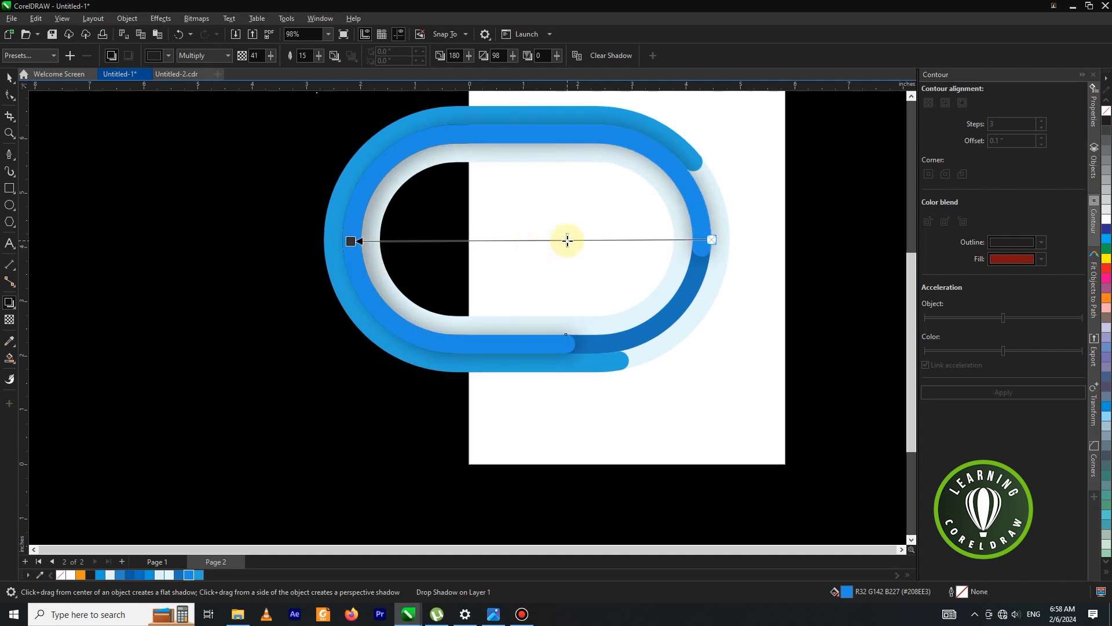
left_click_drag(567, 240, 584, 240)
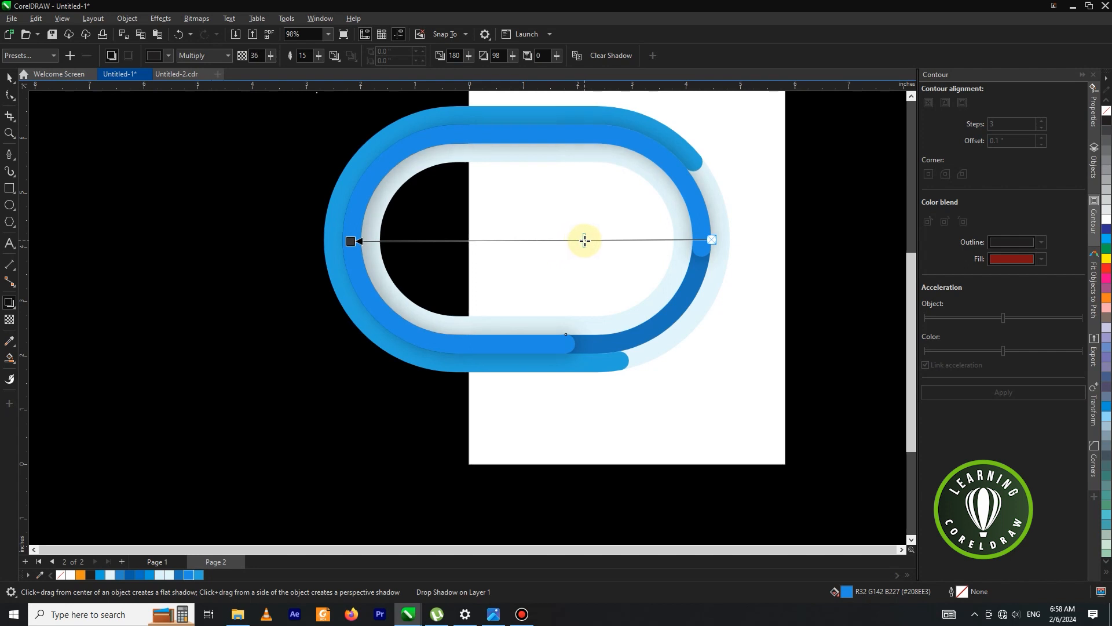
scroll(586, 244, "down", 2)
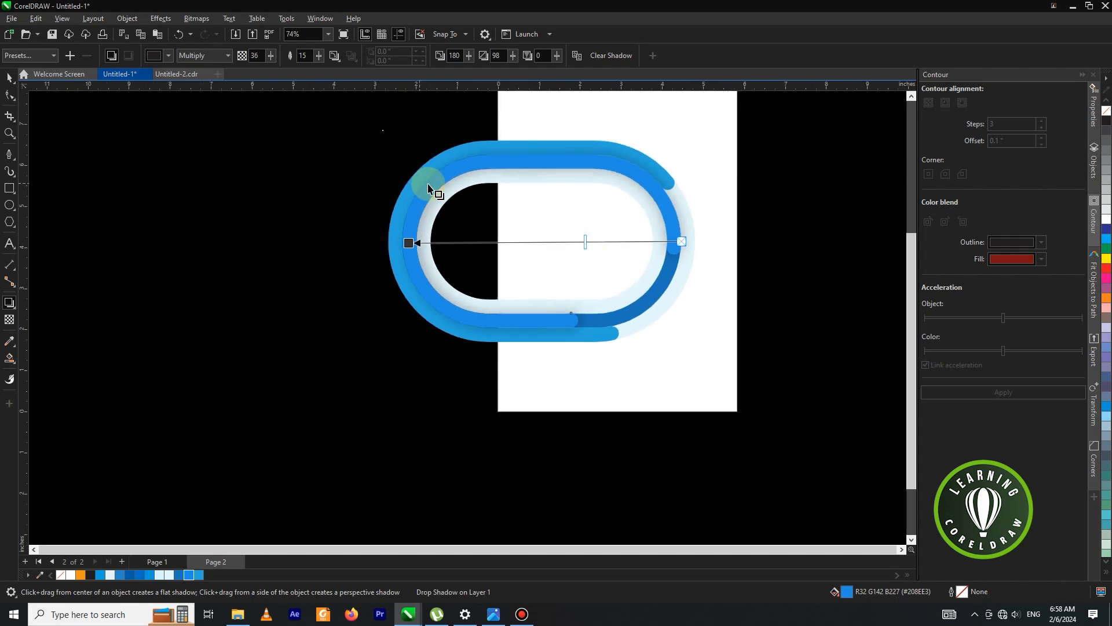
left_click(10, 77)
left_click(506, 200)
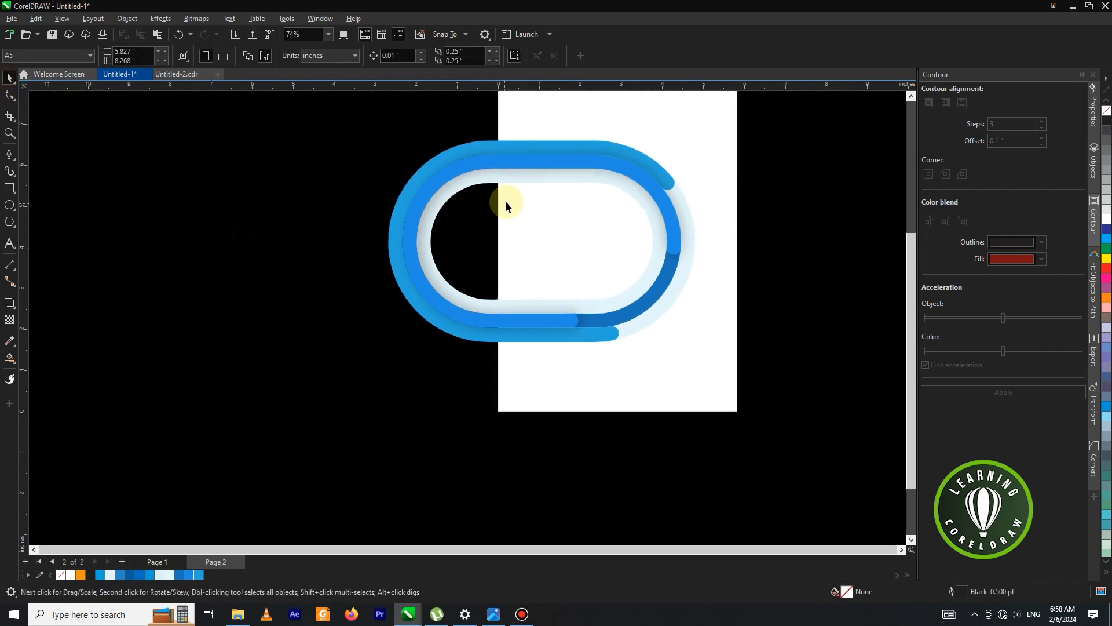
Recolour the middle band's drop shadow with a blue sampled from the document palette.
left_click(451, 187)
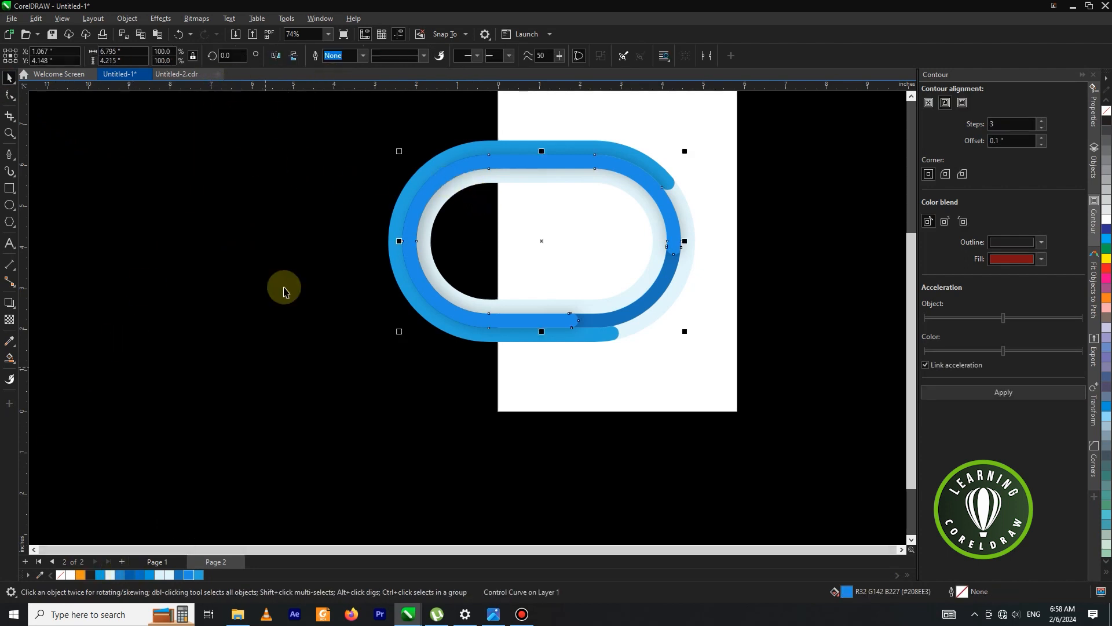
left_click(11, 302)
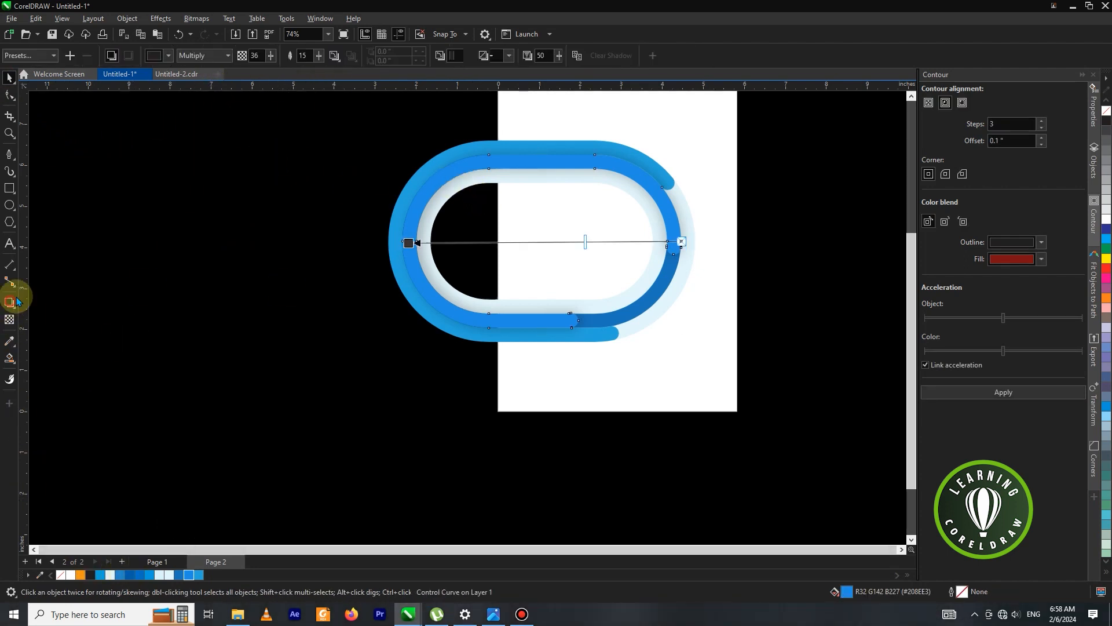
left_click(156, 56)
left_click(266, 243)
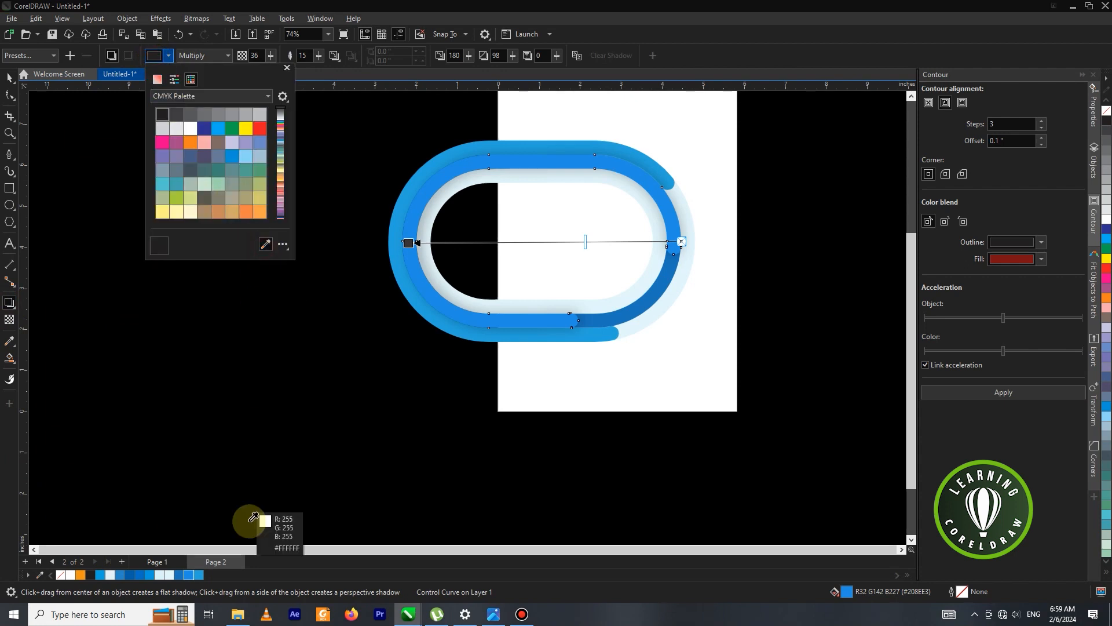
left_click(187, 574)
left_click(278, 449)
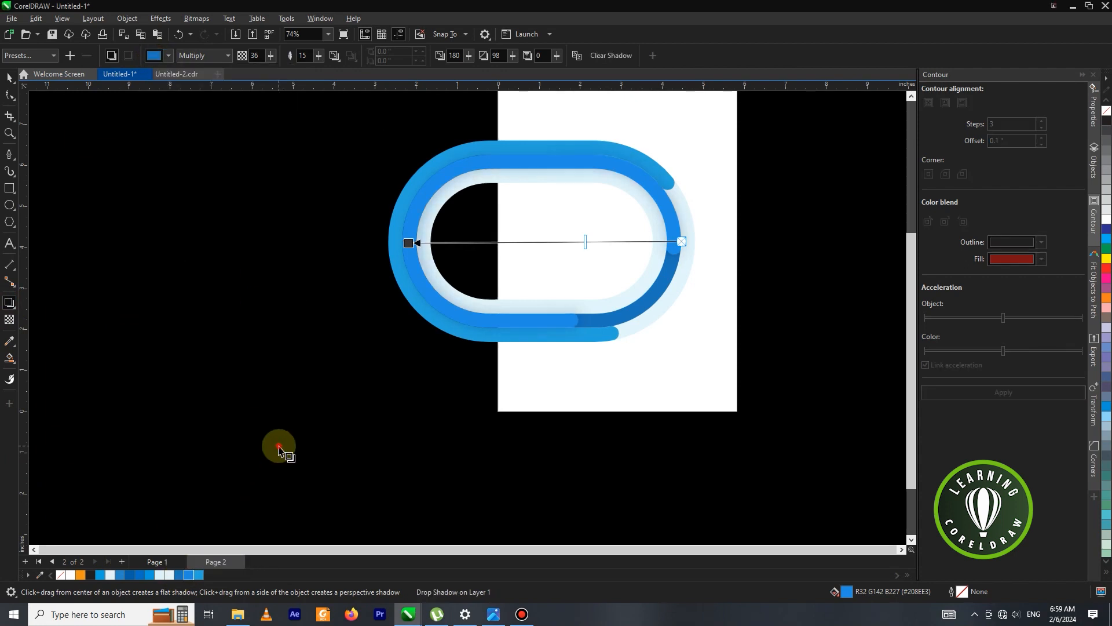
left_click_drag(385, 216, 316, 231)
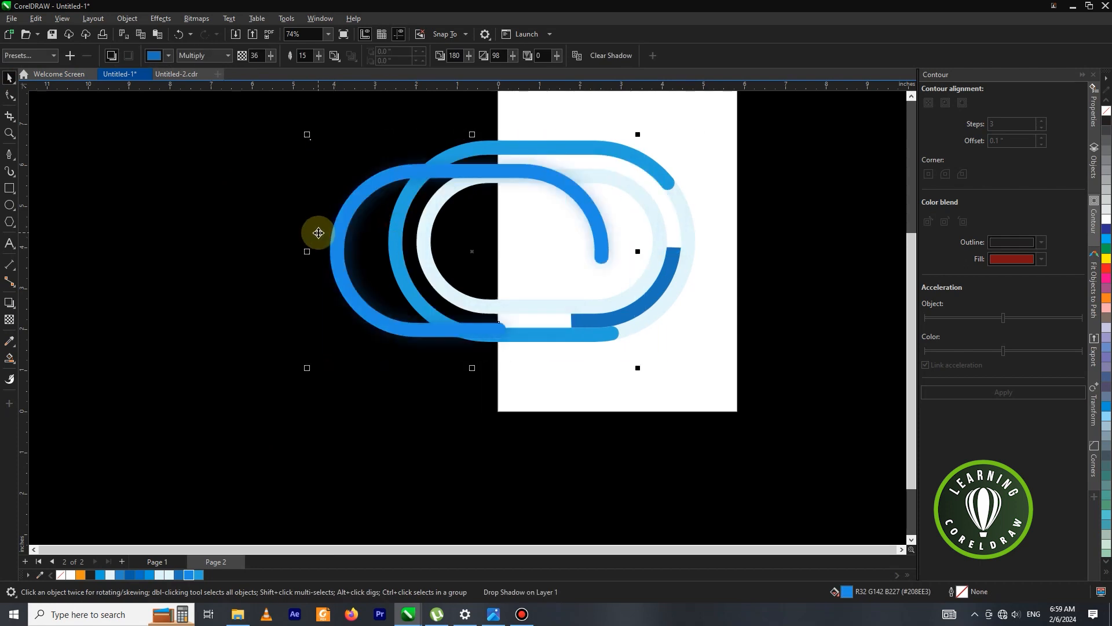
key("ctrl+z")
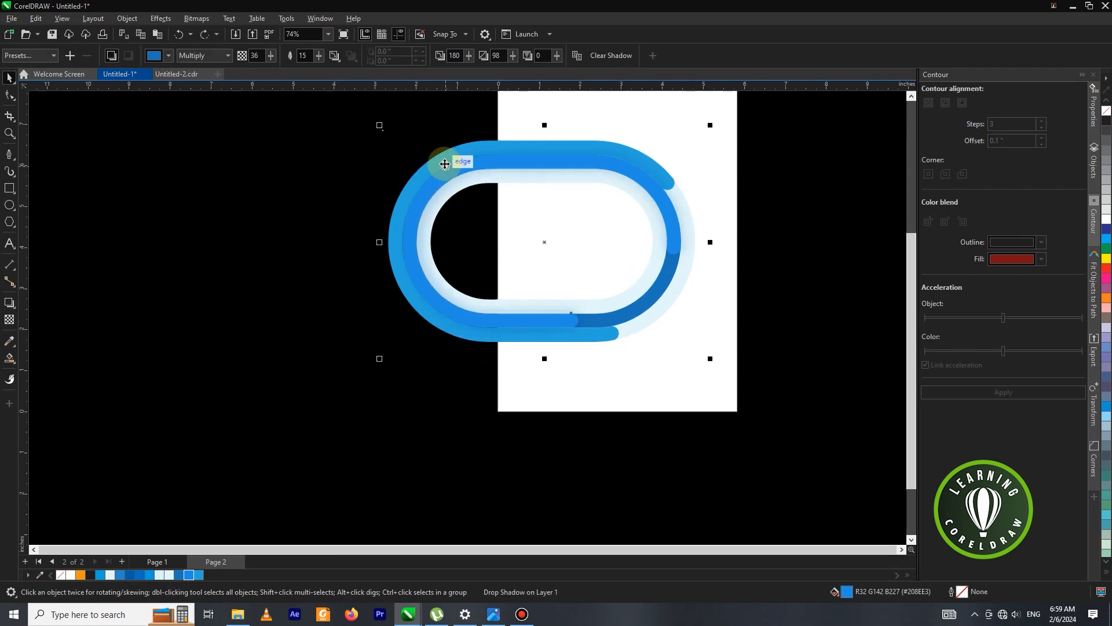
left_click(285, 127)
Send the middle band's long section with its drop shadow to the back of the layer.
left_click(669, 208)
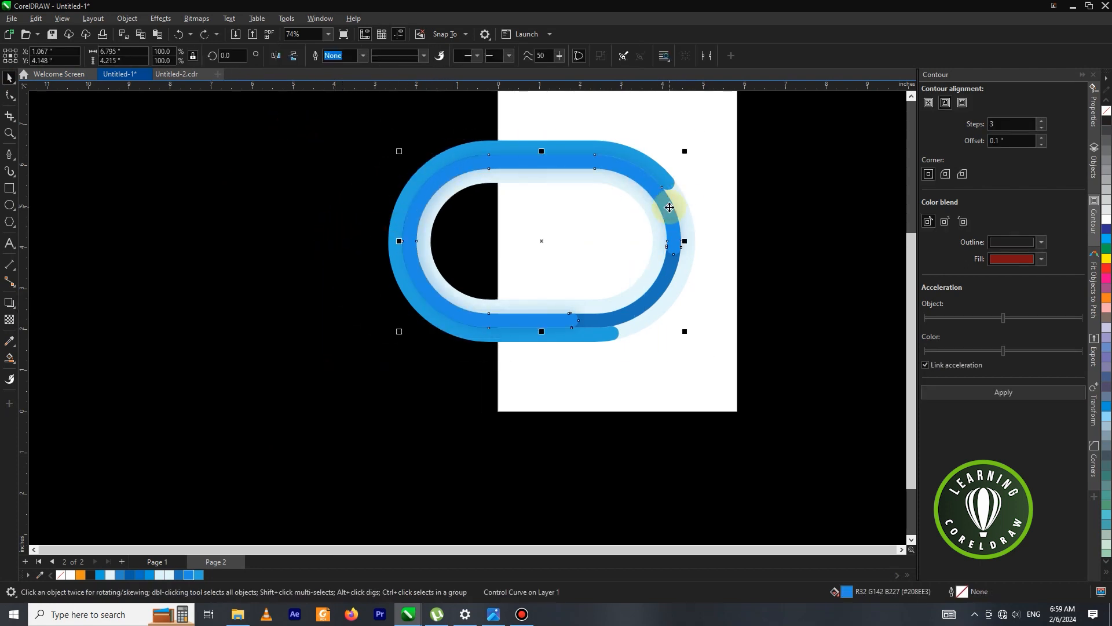
right_click(670, 209)
left_click(664, 211)
key("shift+Page_Down")
left_click(798, 210)
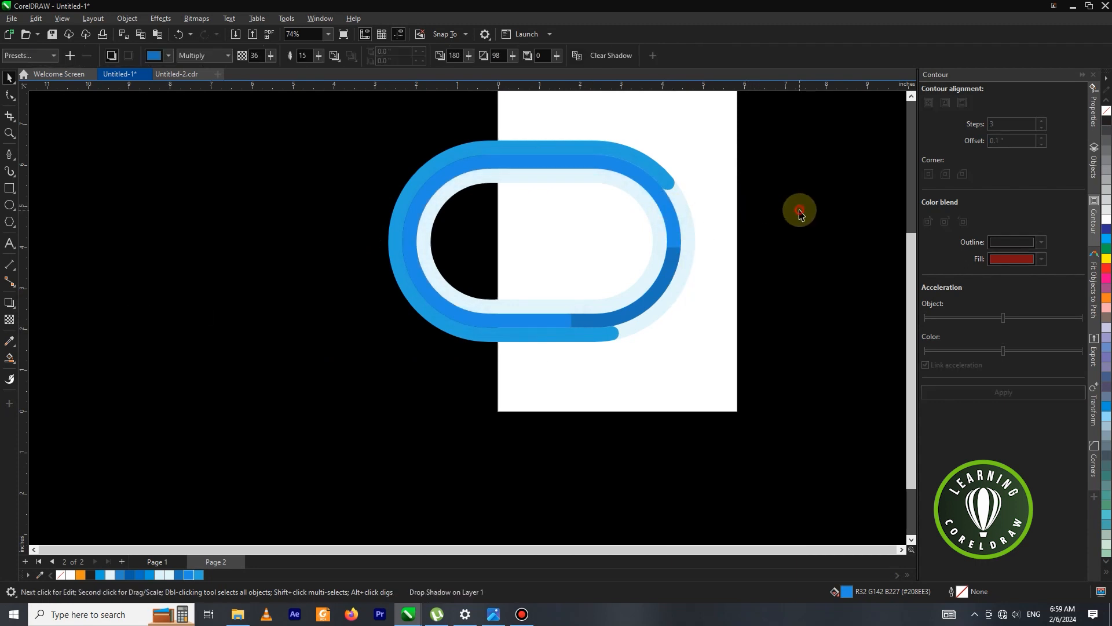
Send the middle band's dark blue section to the back of the layer, behind the long section's rounded ends.
left_click(669, 257)
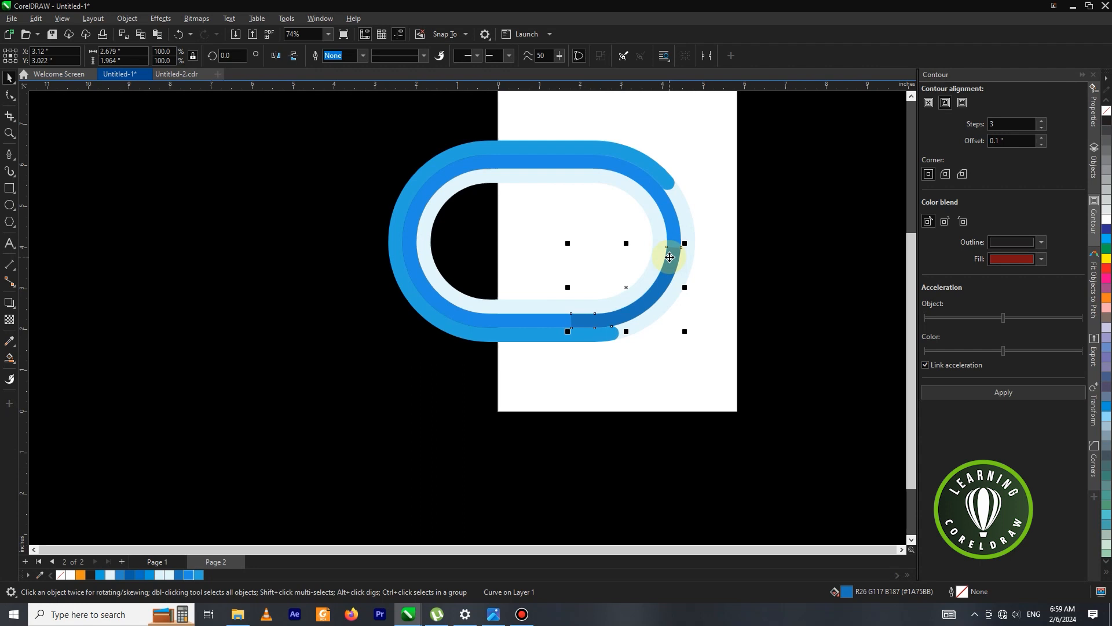
key("shift+Page_Down")
left_click(746, 224)
left_click(670, 182)
left_click_drag(670, 178, 790, 209)
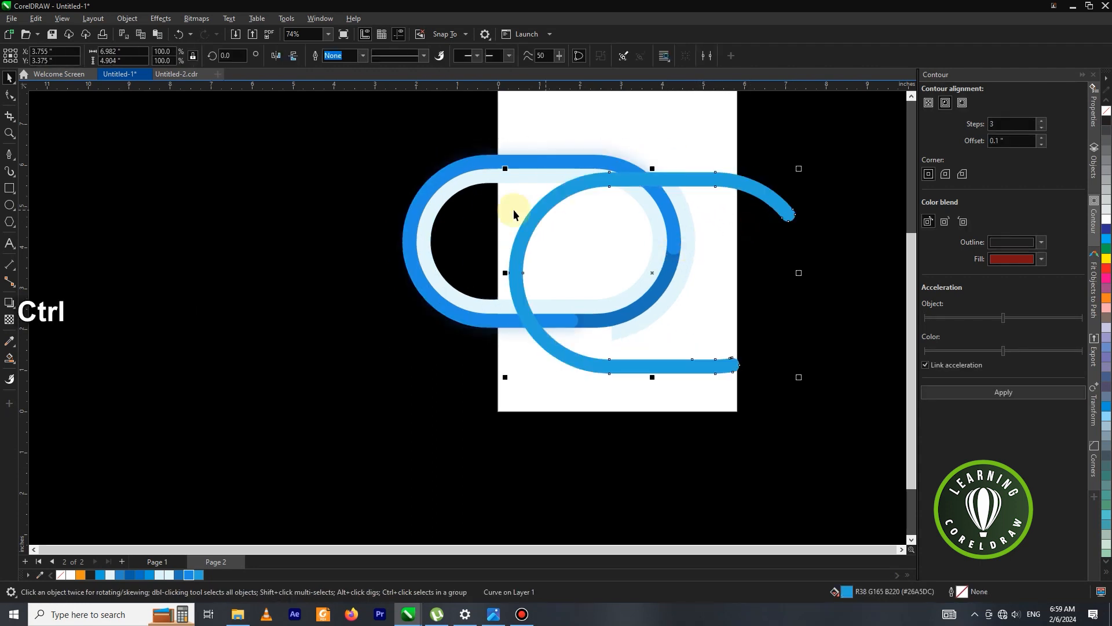
key("ctrl+z")
Add a drop shadow to the outer band's long section, cast from its left edge to the right, with opacity 56.
left_click(8, 300)
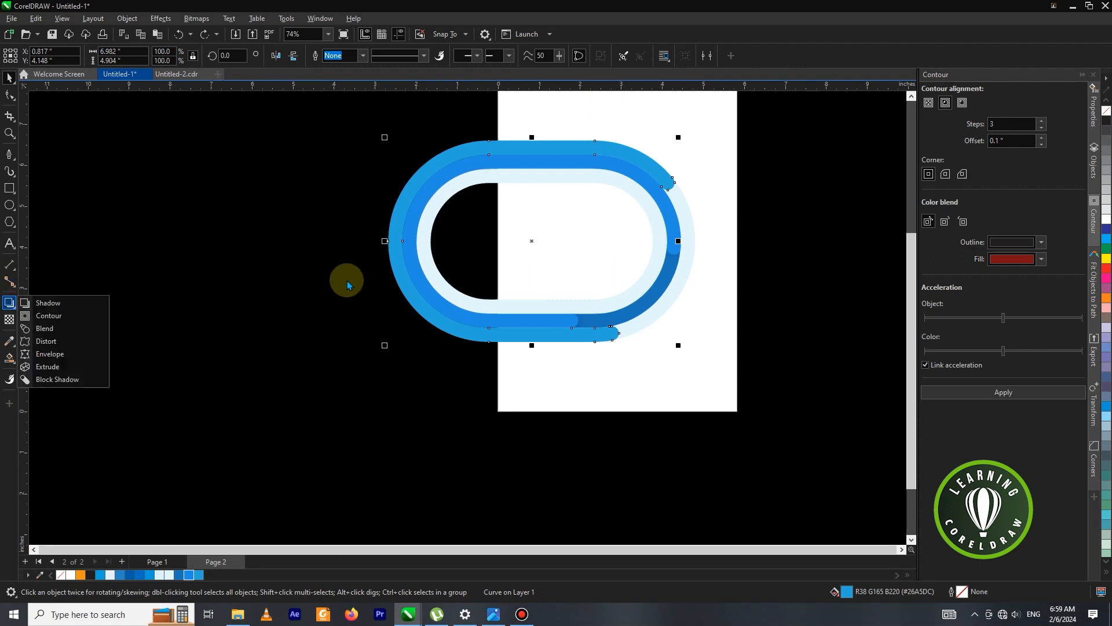
left_click(54, 300)
left_click_drag(390, 260, 676, 244)
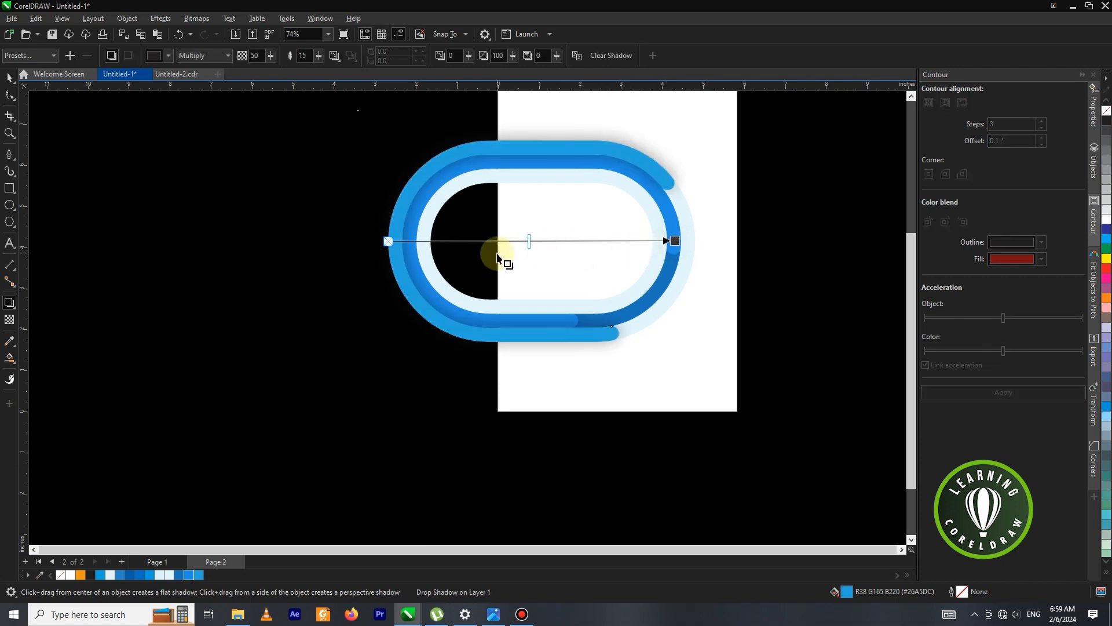
scroll(594, 349, "up", 1)
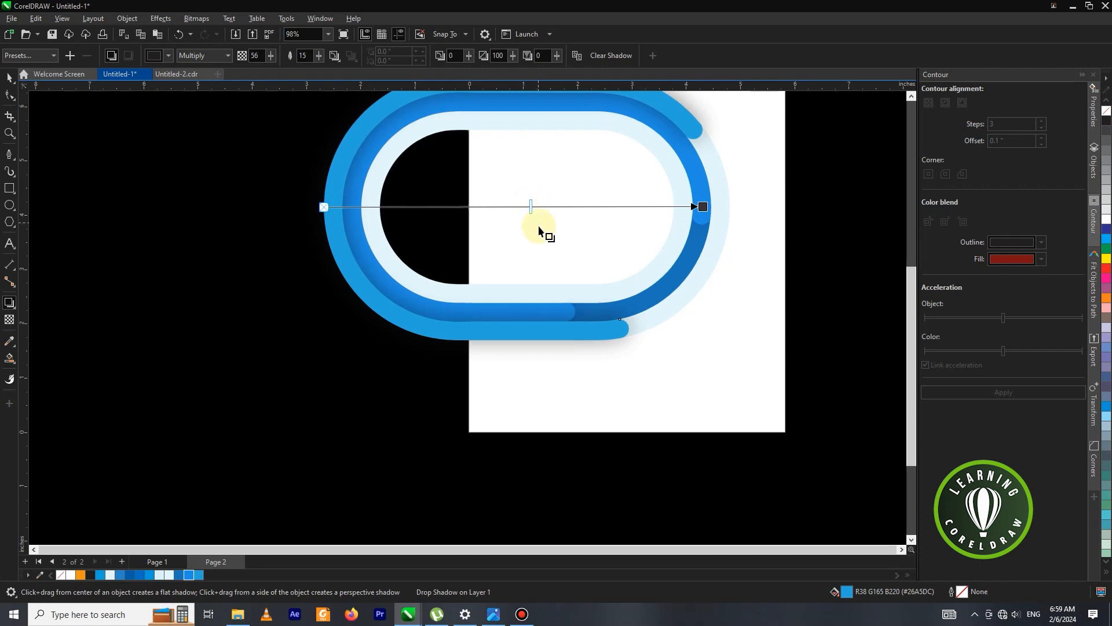
scroll(538, 230, "down", 2)
left_click(10, 77)
left_click(205, 172)
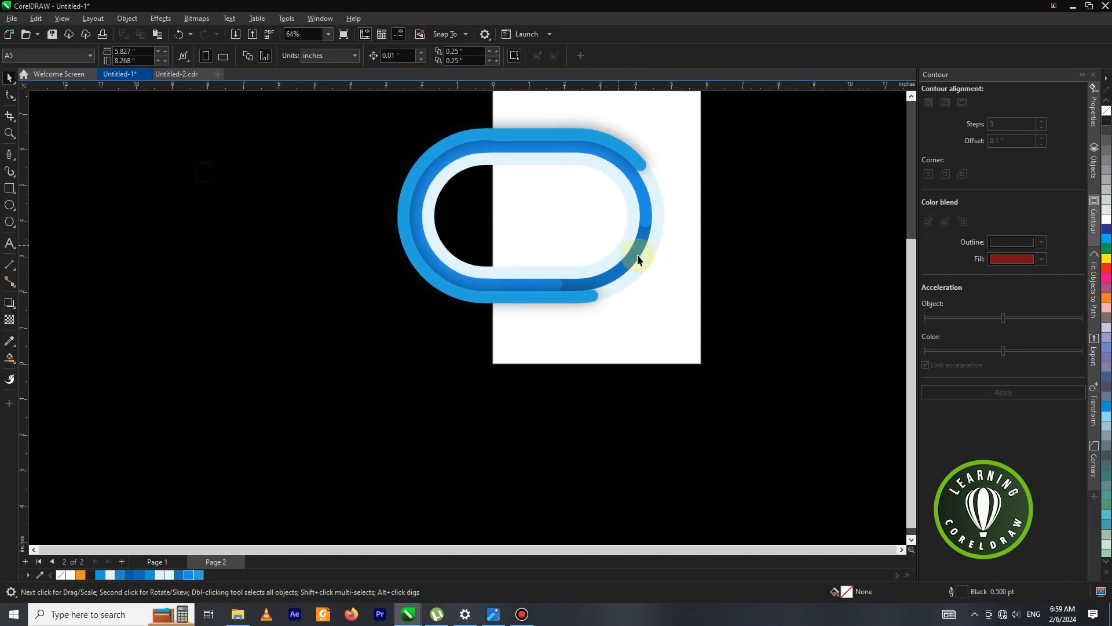
Create a filled capsule in the empty area inside the innermost band with Smart Fill.
scroll(638, 259, "down", 1)
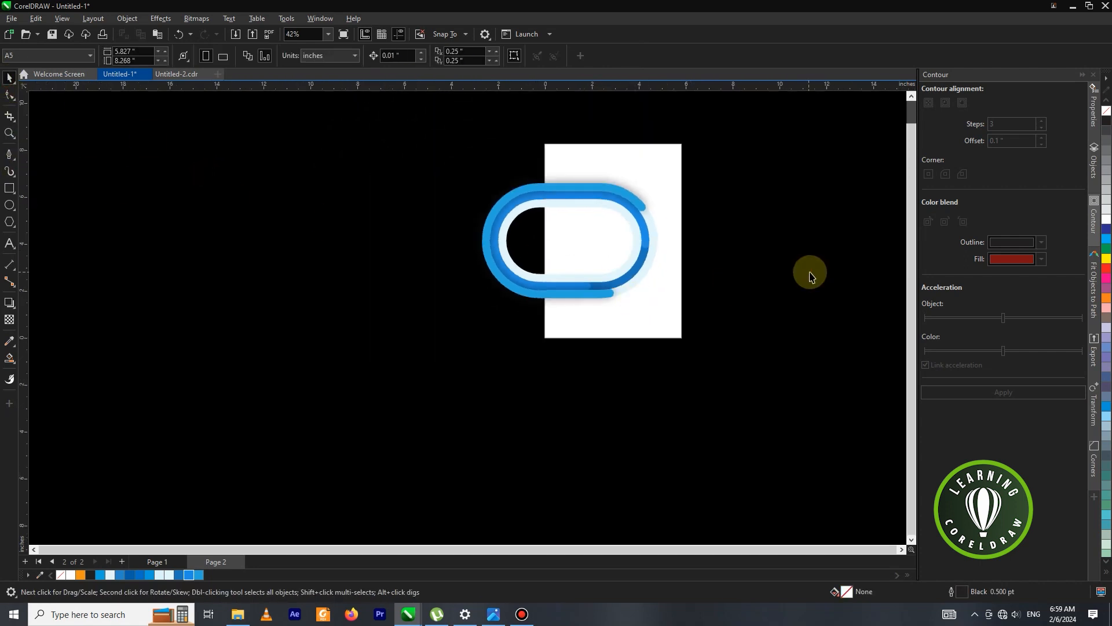
left_click(7, 362)
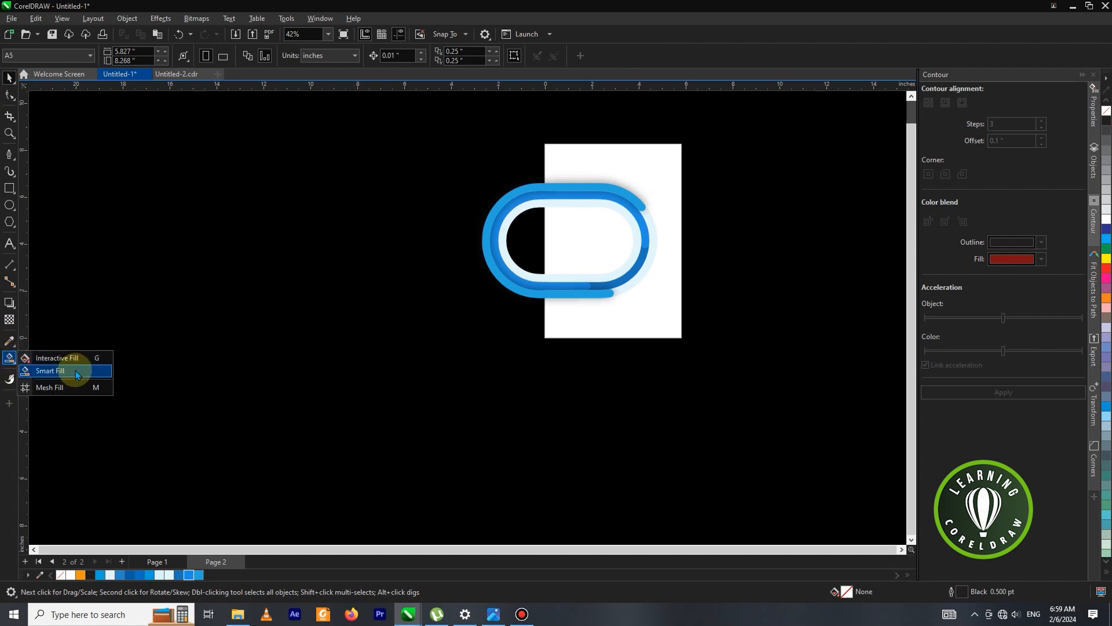
left_click(55, 372)
scroll(561, 249, "up", 1)
left_click(522, 237)
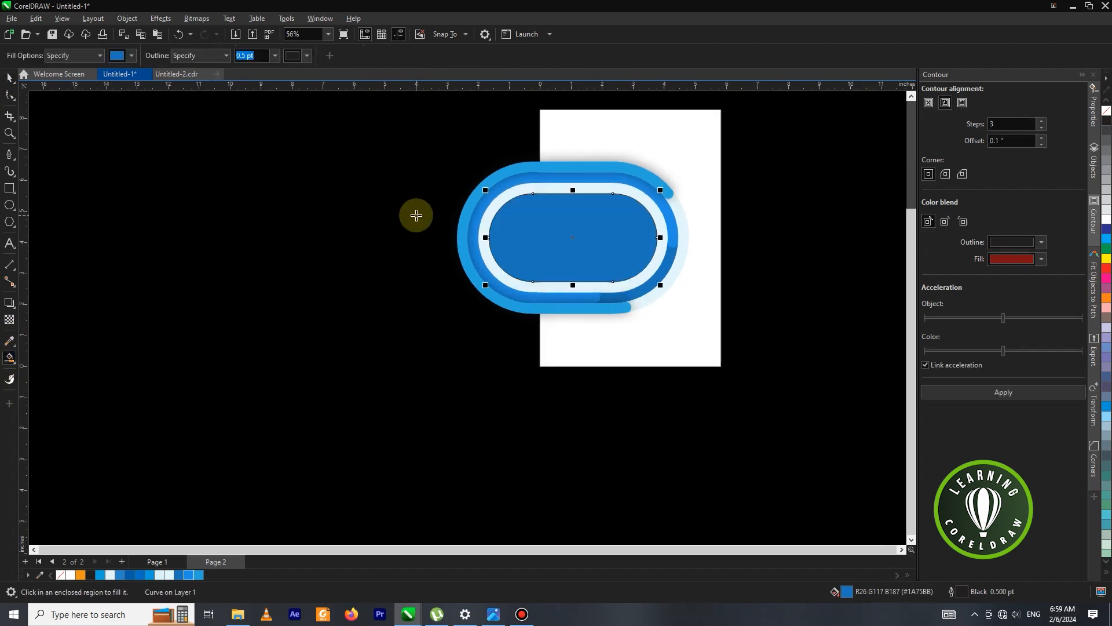
Fill the centre capsule with white and remove its black outline.
left_click(10, 77)
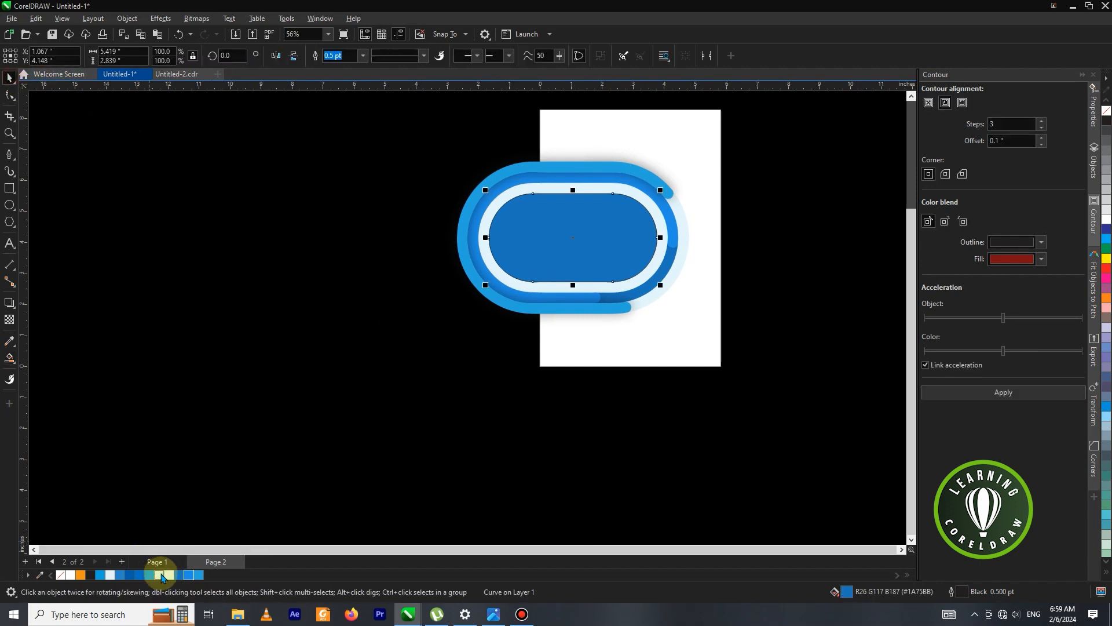
left_click(162, 576)
left_click(380, 399)
left_click(544, 245)
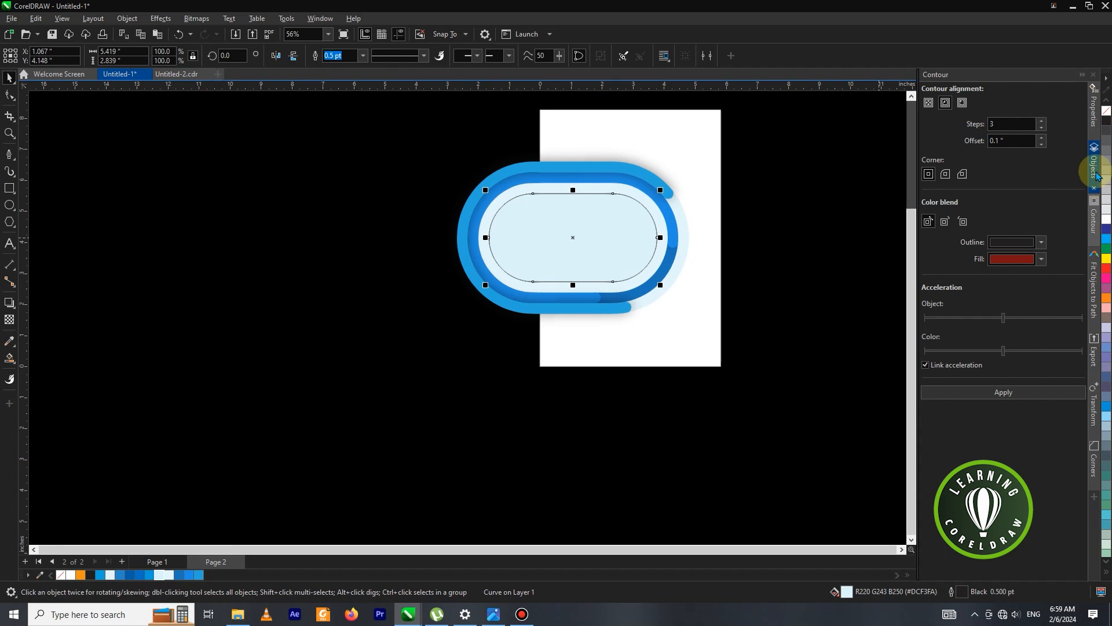
left_click(1106, 222)
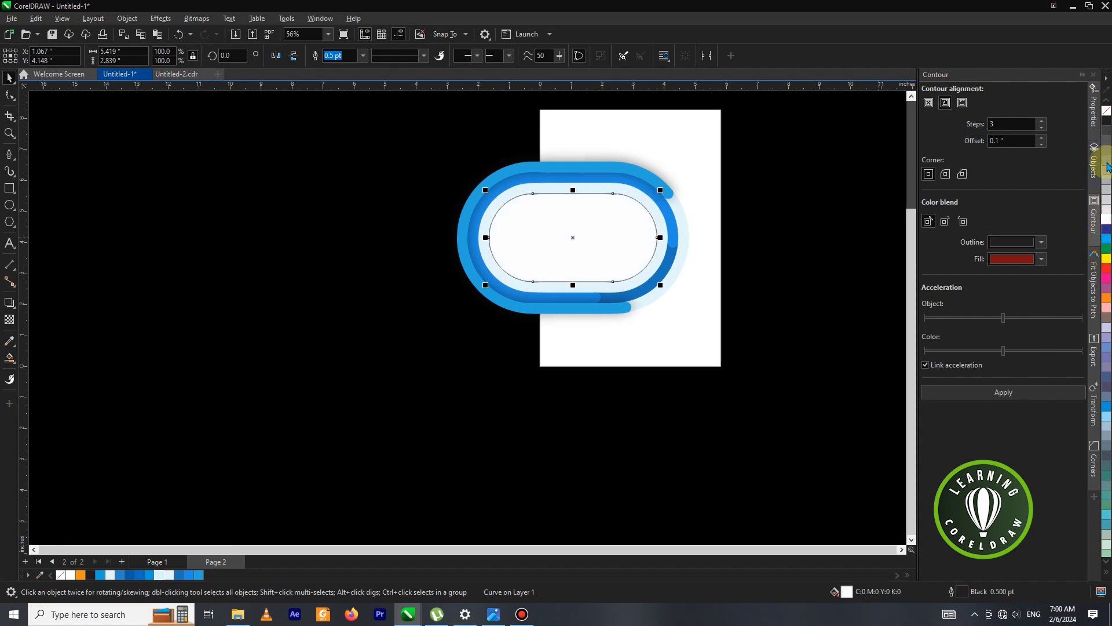
left_click(774, 168)
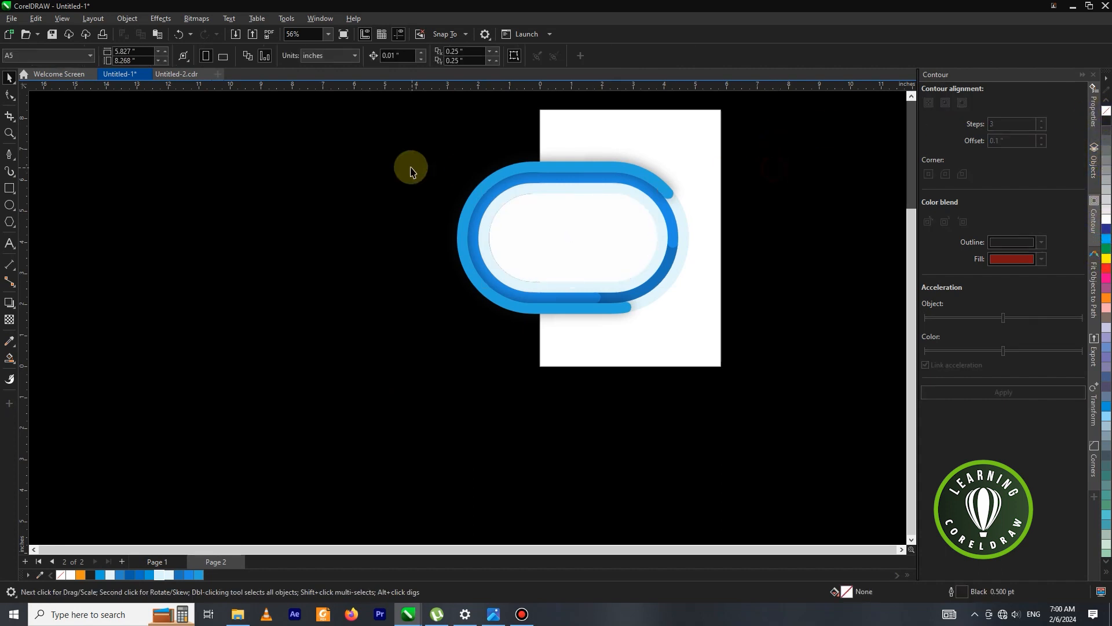
left_click_drag(353, 147, 676, 289)
left_click_drag(694, 329, 700, 331)
left_click(767, 308)
Paste the city skyline photo and place it to the left of the capsule design.
scroll(421, 338, "down", 2)
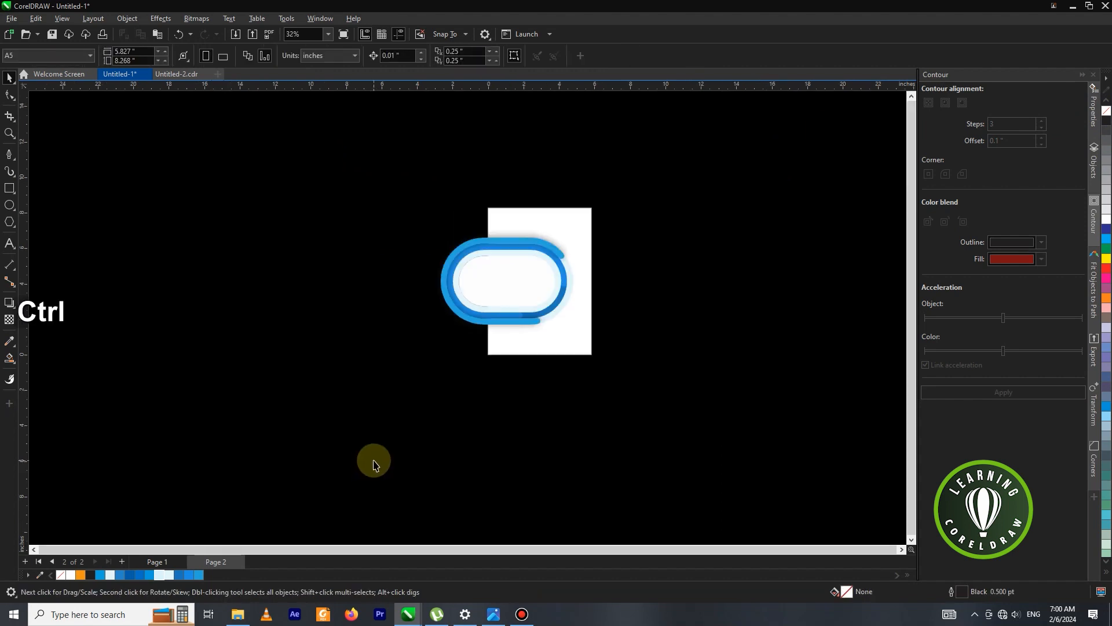
key("ctrl+v")
left_click_drag(741, 341, 347, 284)
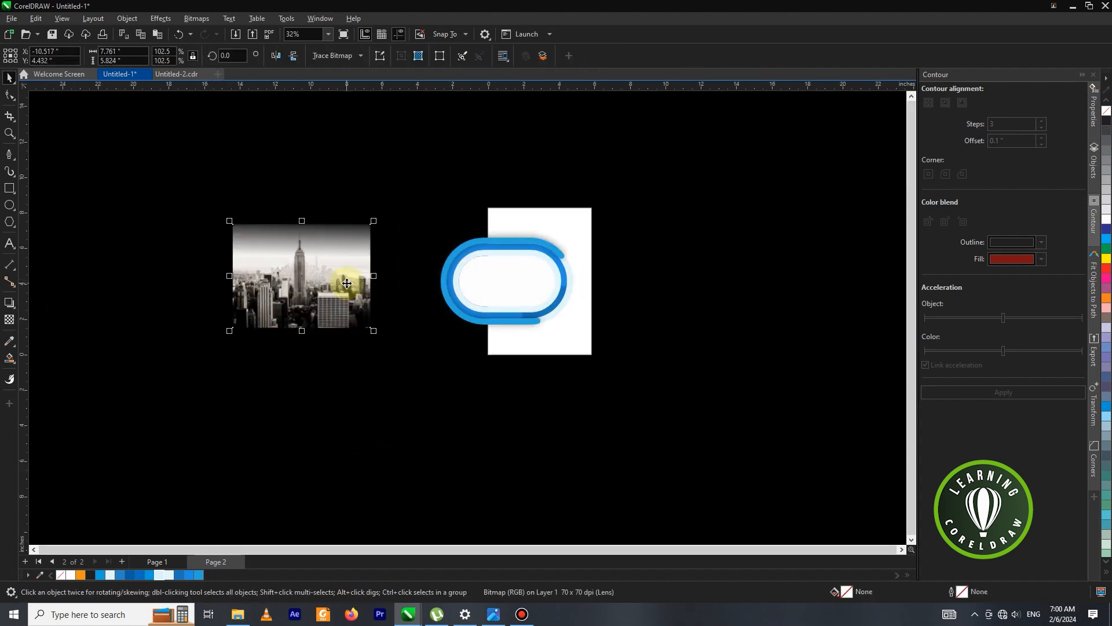
PowerClip the city skyline photo inside the white centre capsule.
scroll(347, 284, "up", 2)
right_click(307, 256)
left_click(357, 423)
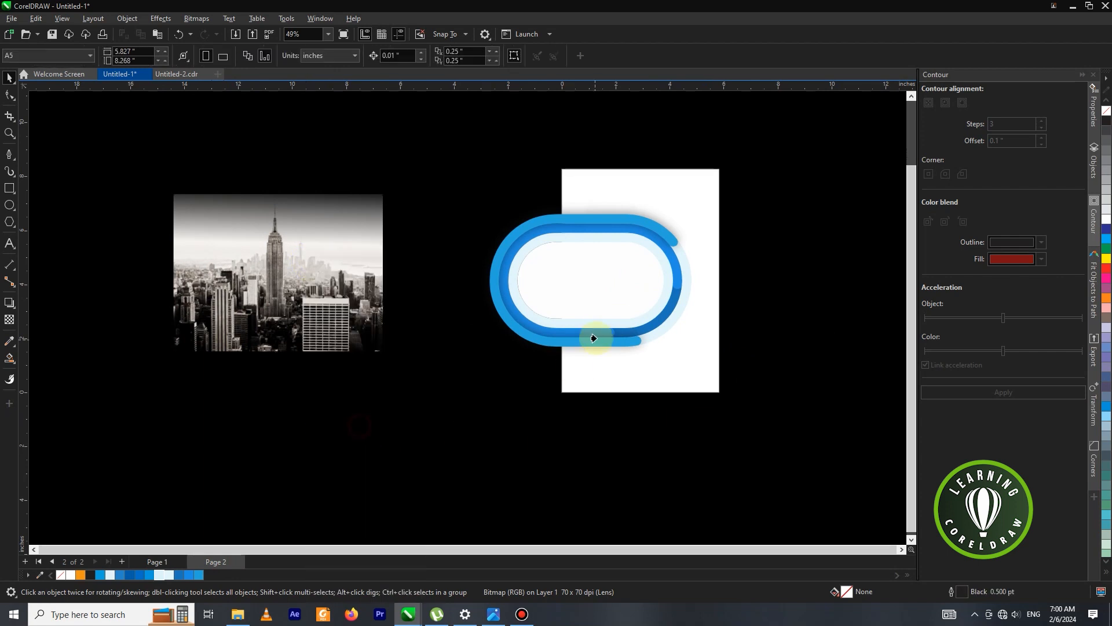
left_click(600, 284)
Edit the PowerClip contents, scaling the skyline photo to about 4.08 x 3.06 inches and positioning it at the page's left edge over the capsule.
scroll(603, 301, "up", 2)
right_click(605, 266)
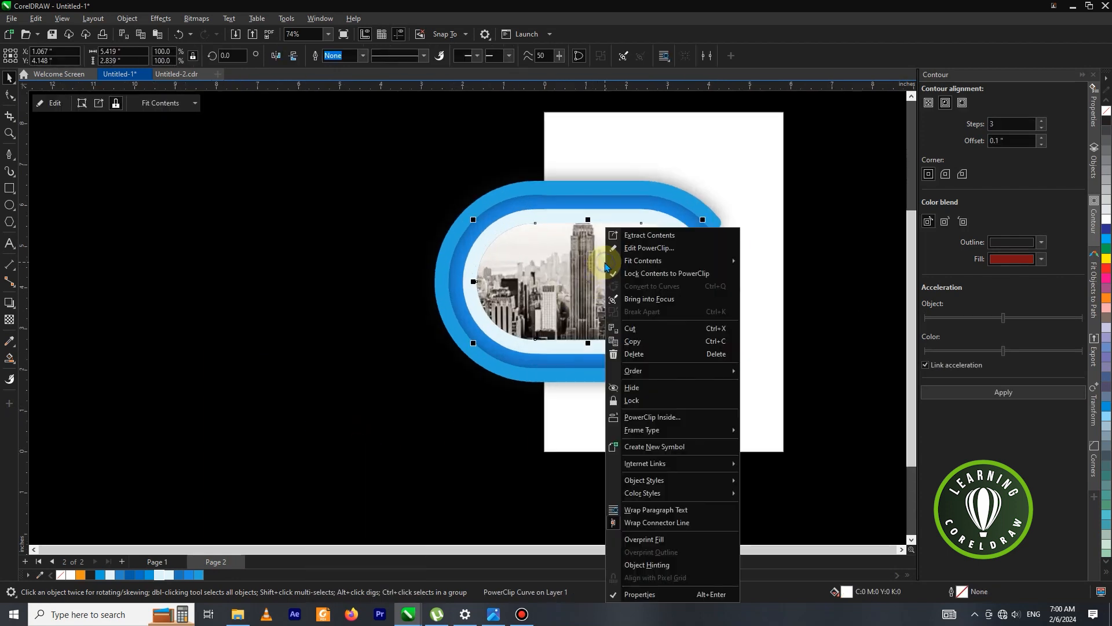
left_click(614, 248)
left_click_drag(638, 274, 687, 276)
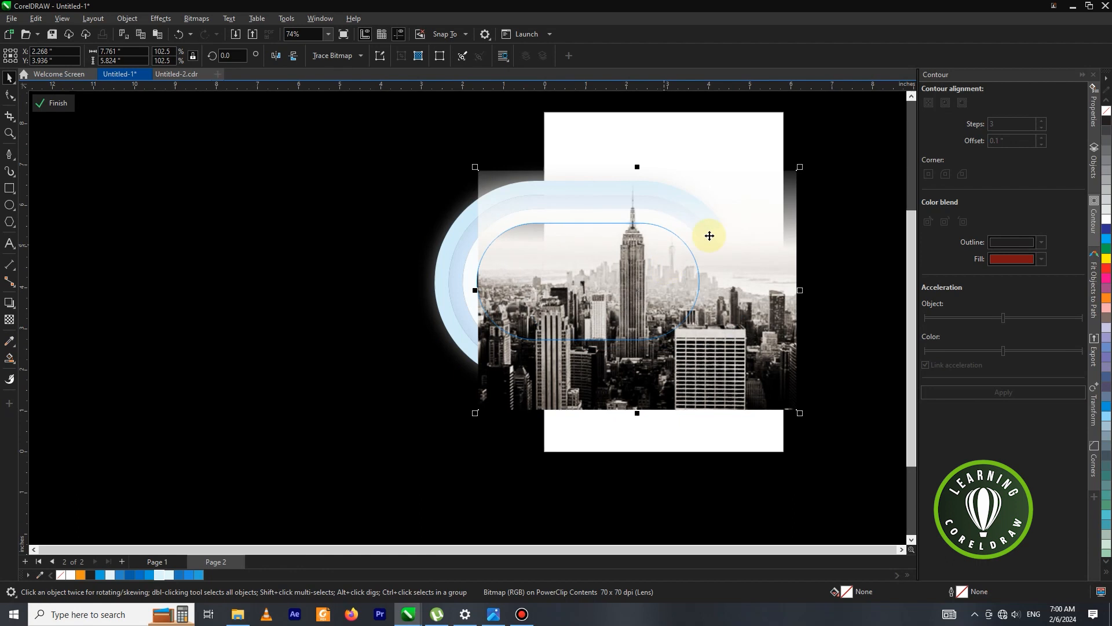
left_click_drag(803, 168, 722, 249)
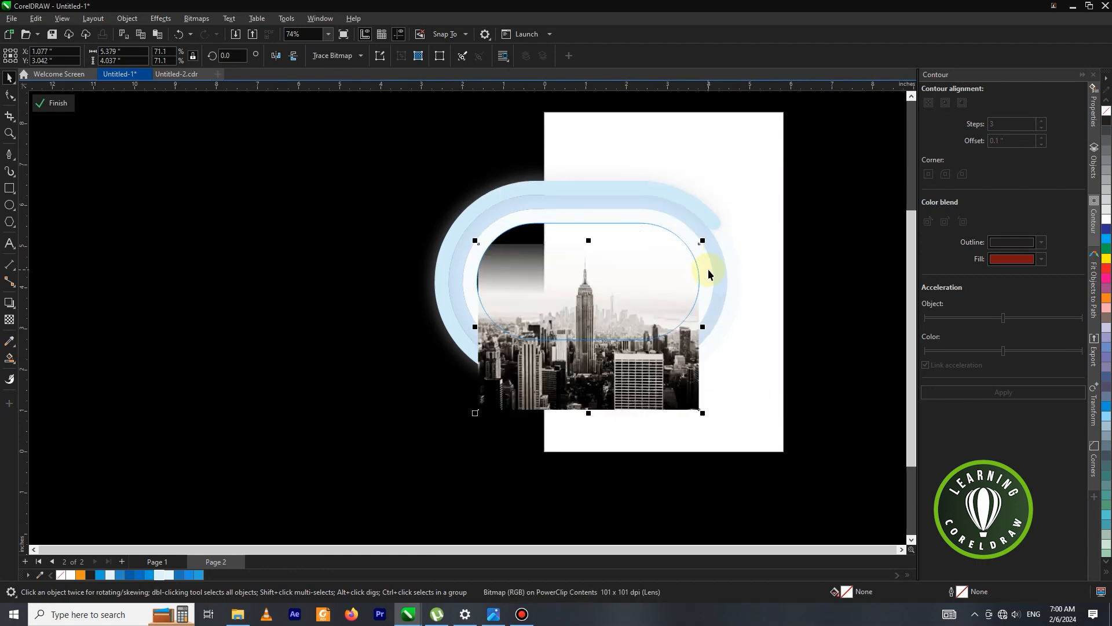
scroll(568, 289, "up", 1)
left_click_drag(571, 292, 600, 267)
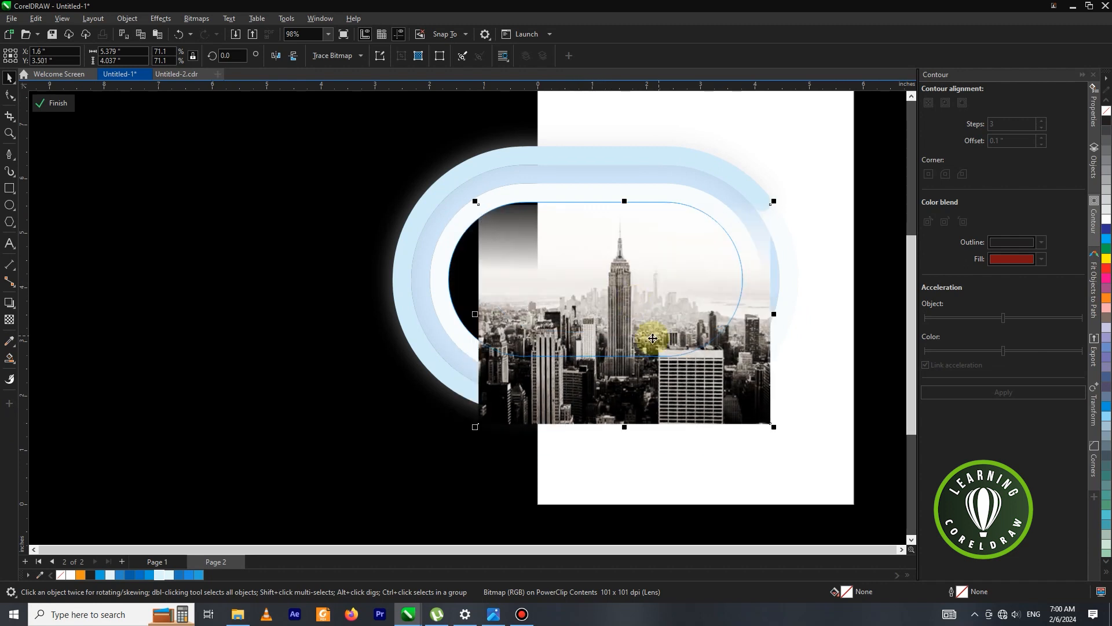
left_click_drag(473, 429, 521, 394)
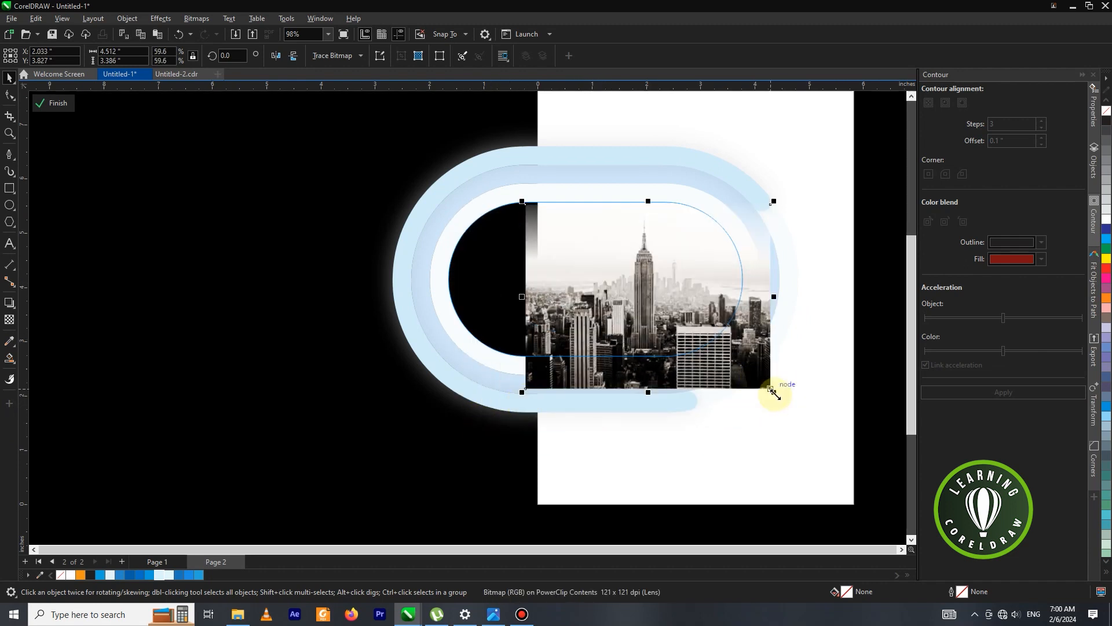
left_click_drag(774, 392, 749, 369)
left_click_drag(658, 303, 666, 303)
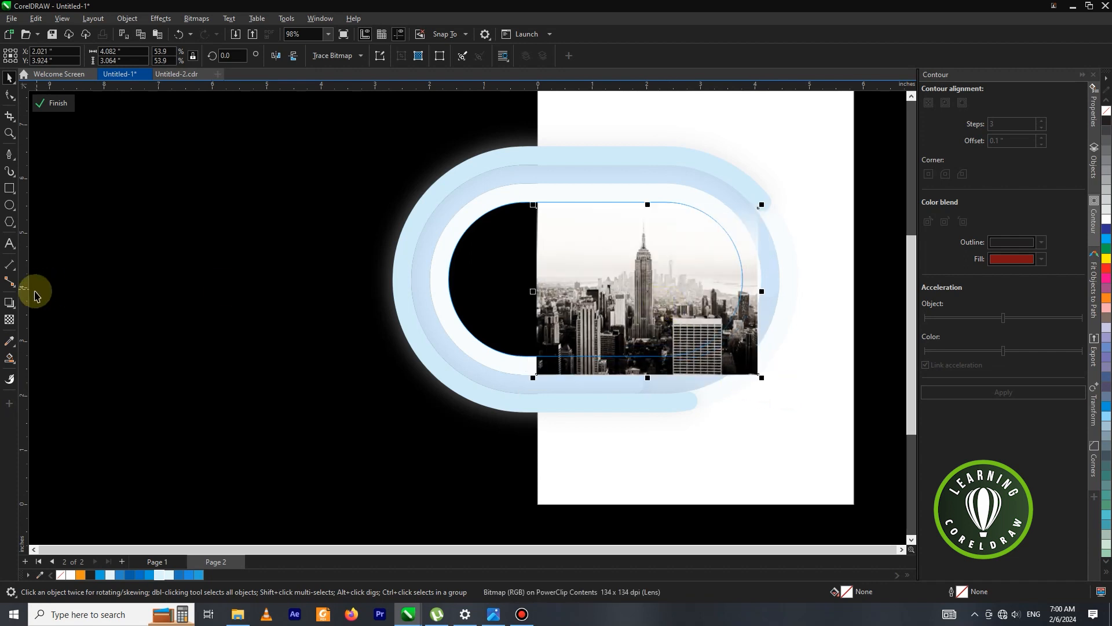
Shift the photo's fountain transparency downward at about 89° so the sky fades out just above the buildings.
left_click(9, 319)
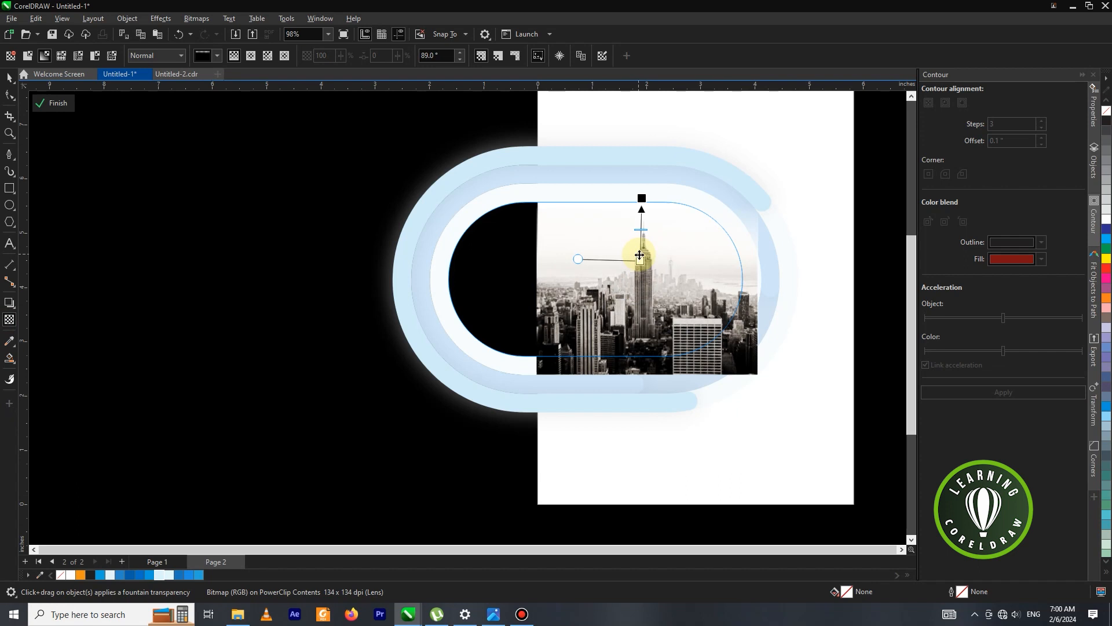
left_click(637, 214)
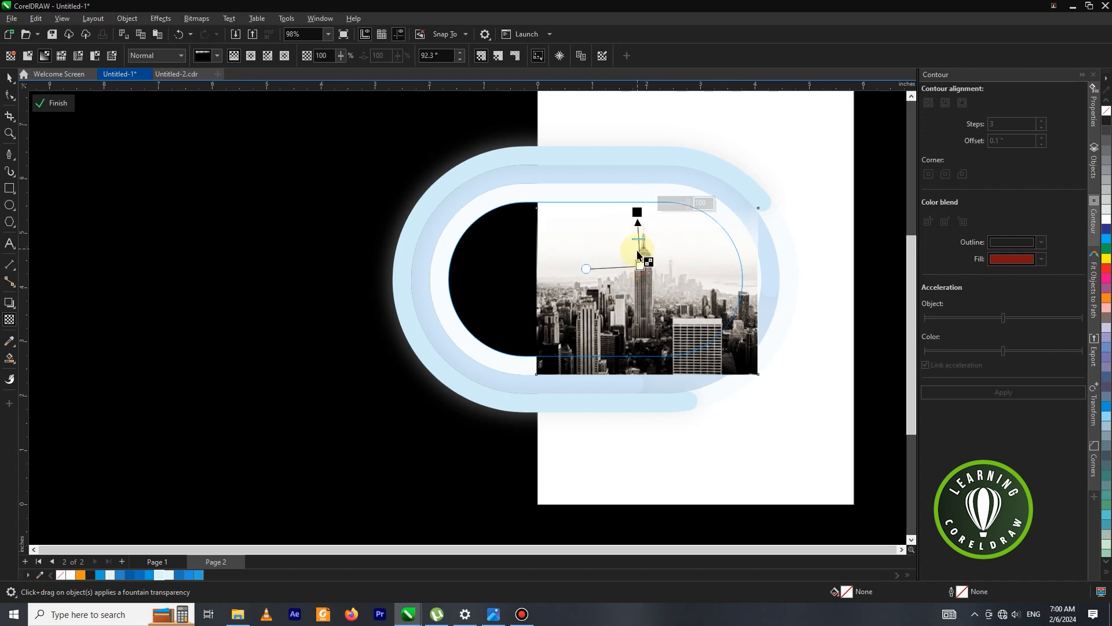
left_click_drag(639, 265, 635, 299)
left_click_drag(637, 214, 636, 232)
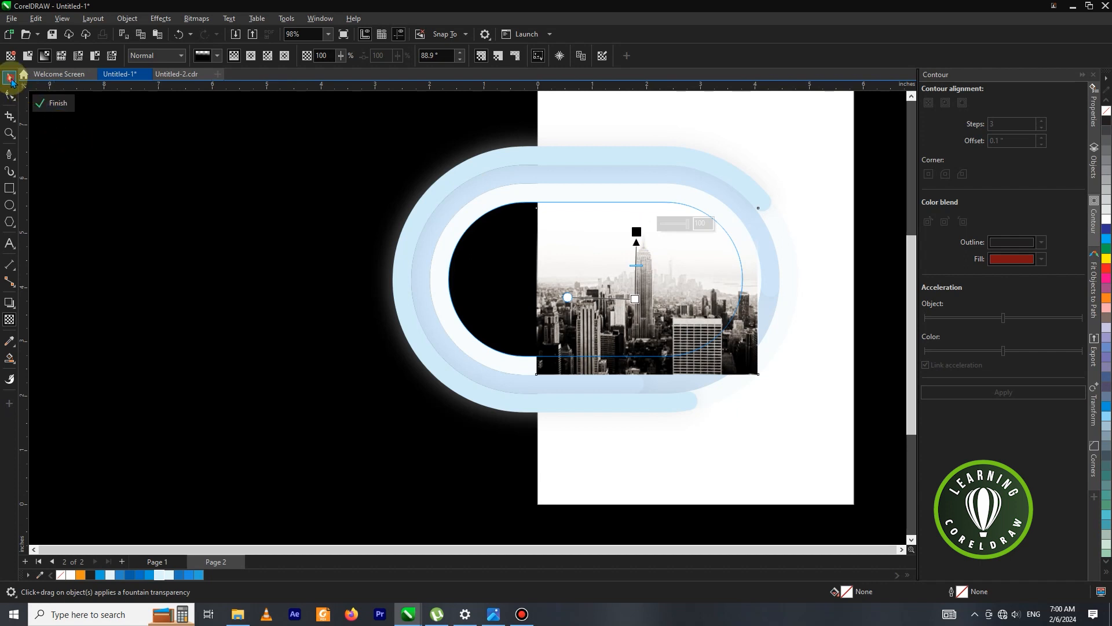
Move the photo slightly up to the capsule's top edge and finish editing the PowerClip.
left_click(9, 77)
left_click_drag(617, 260, 614, 256)
right_click(614, 256)
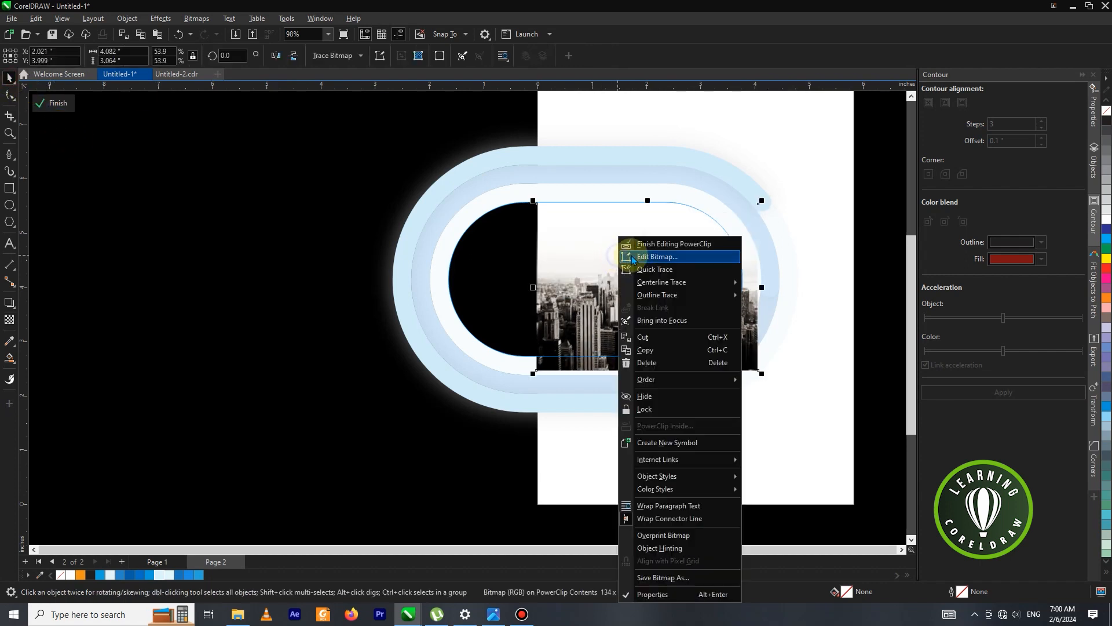
left_click(641, 241)
left_click(425, 232)
Try to PowerClip the whole capsule design inside the page-size rectangle.
left_click_drag(413, 155, 722, 321)
left_click_drag(747, 384, 747, 384)
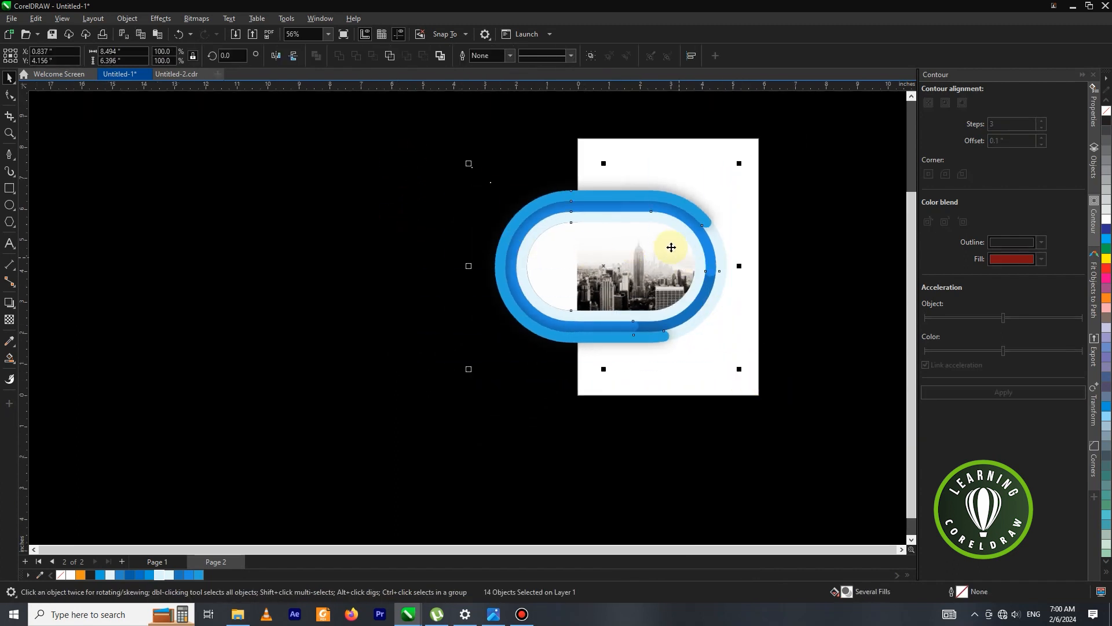
right_click(670, 247)
left_click(724, 410)
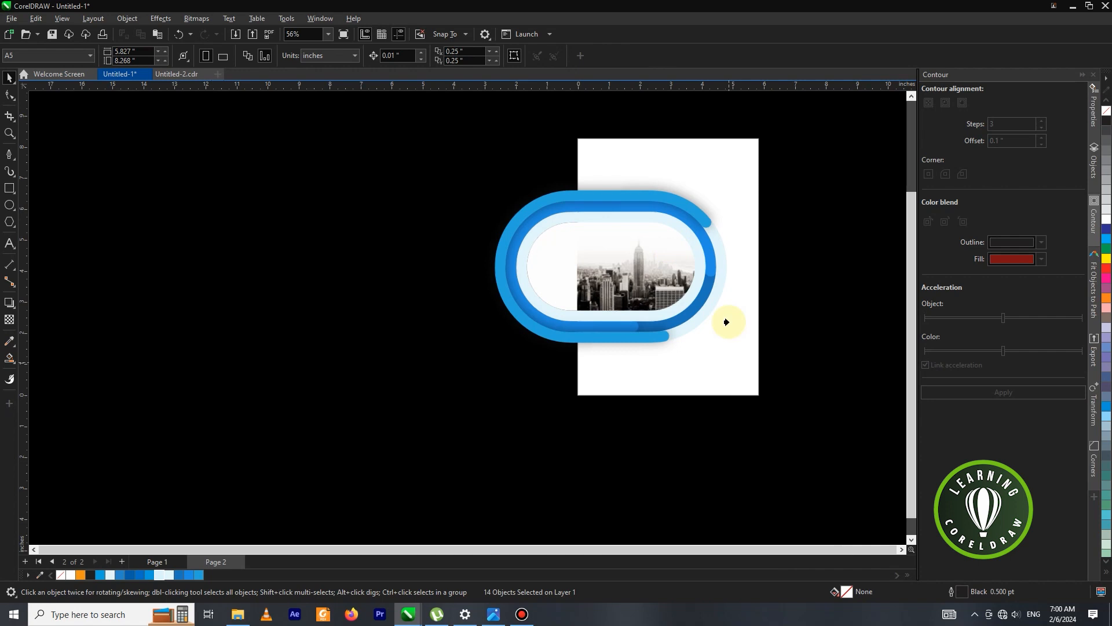
left_click(722, 160)
left_click(764, 183)
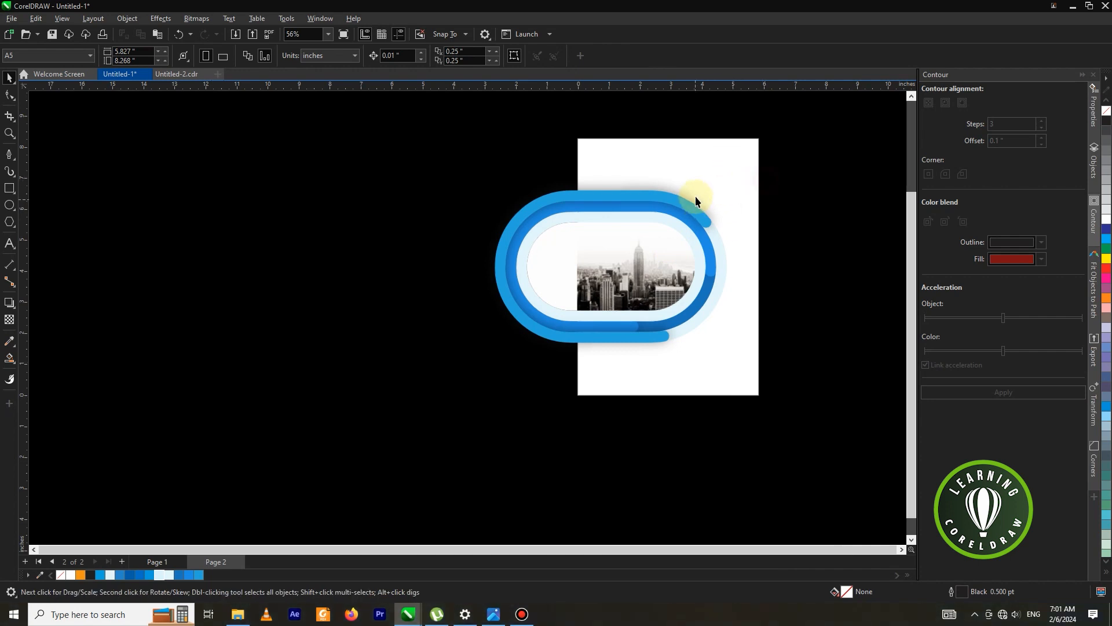
right_click(704, 159)
left_click(807, 190)
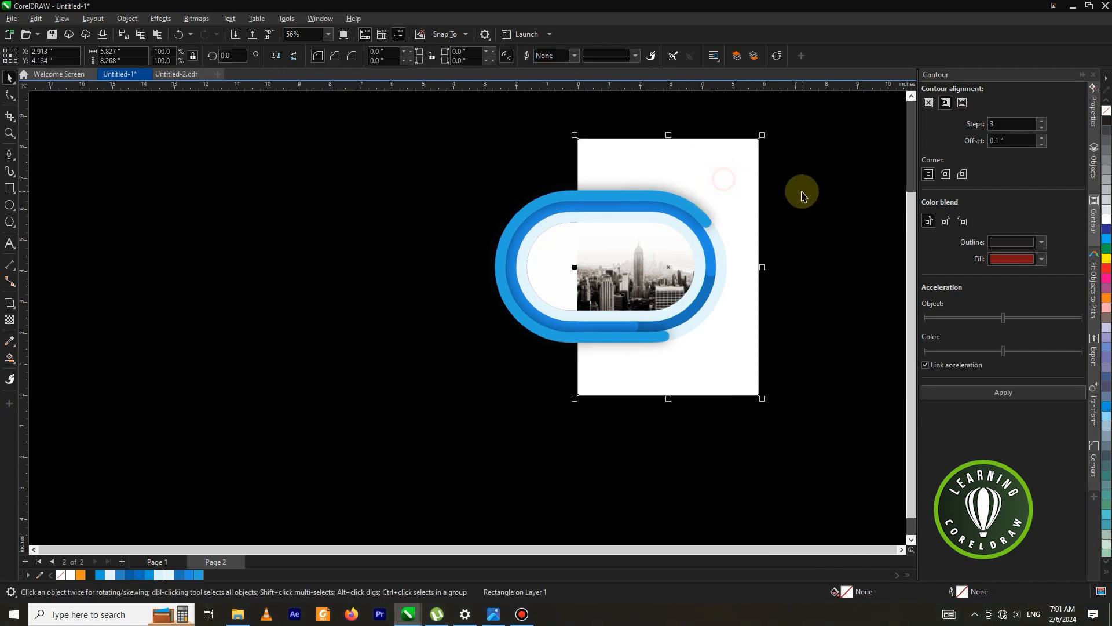
Select all parts of the capsule design and PowerClip them inside the page-size rectangle.
left_click_drag(426, 164, 735, 353)
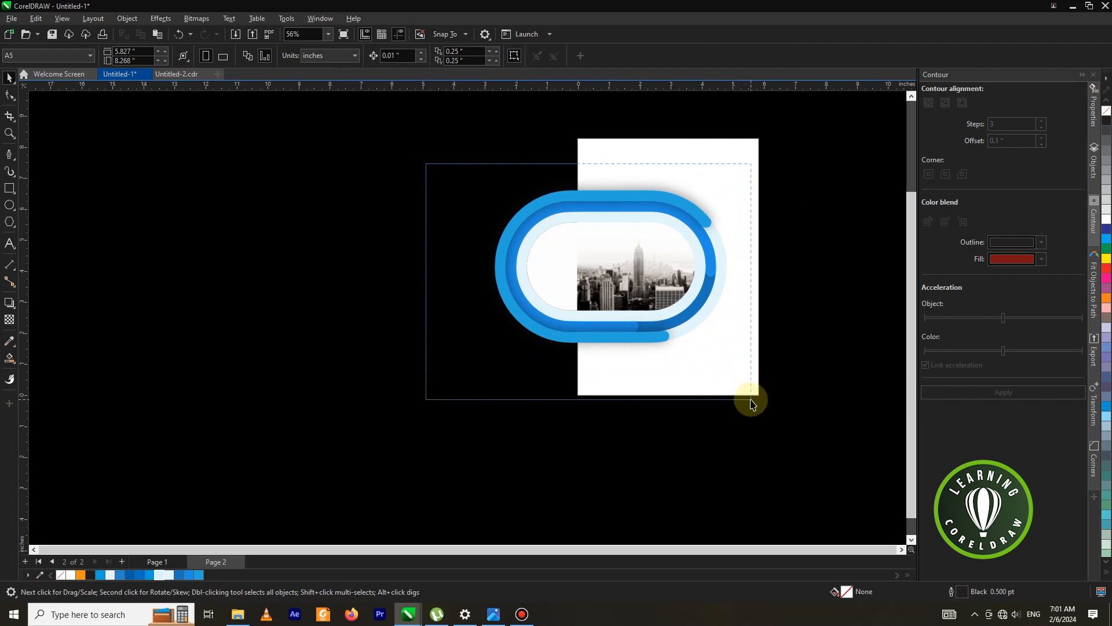
left_click_drag(751, 403, 750, 403)
right_click(660, 270)
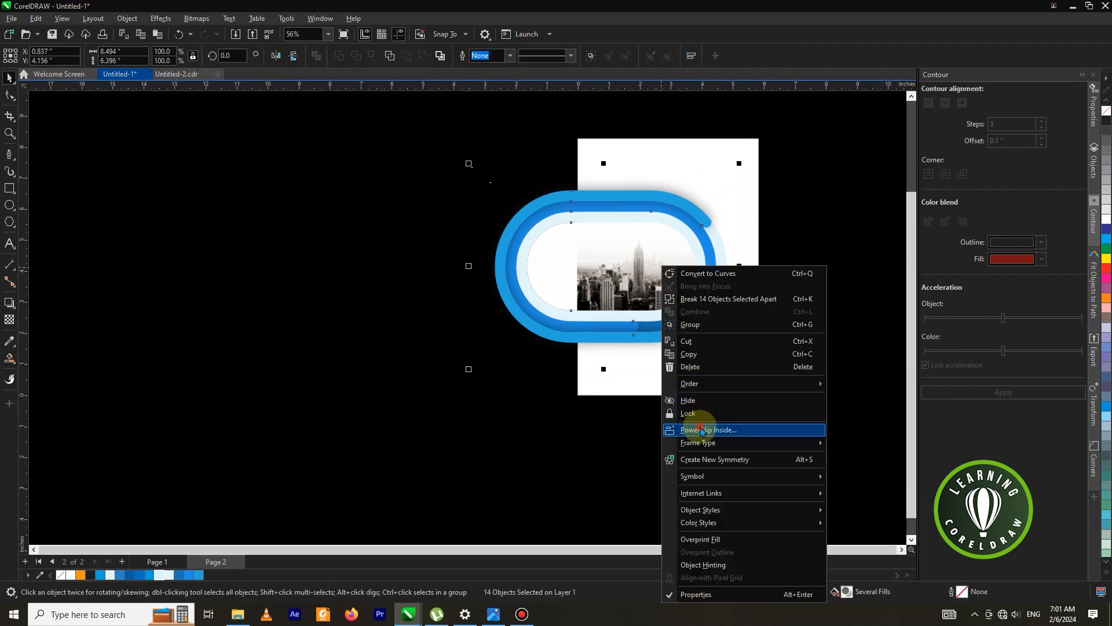
left_click(701, 432)
left_click(676, 384)
left_click(823, 338)
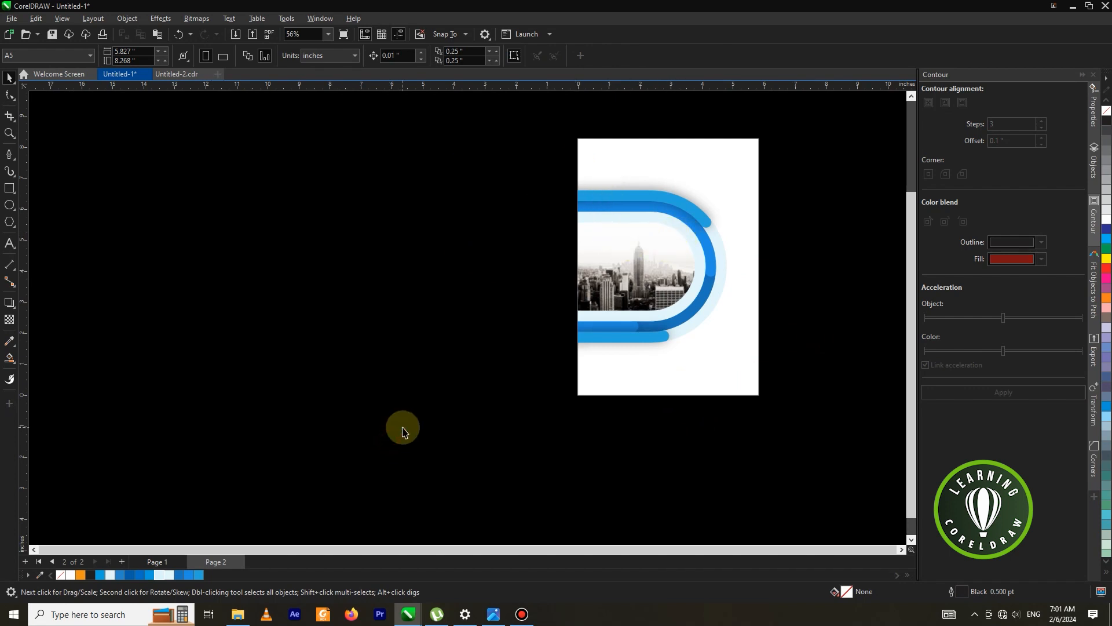
Paste the prepared flyer elements and arrange the logo and social icons in the page header and the 2024 title over the skyline.
key("ctrl")
key("ctrl+v")
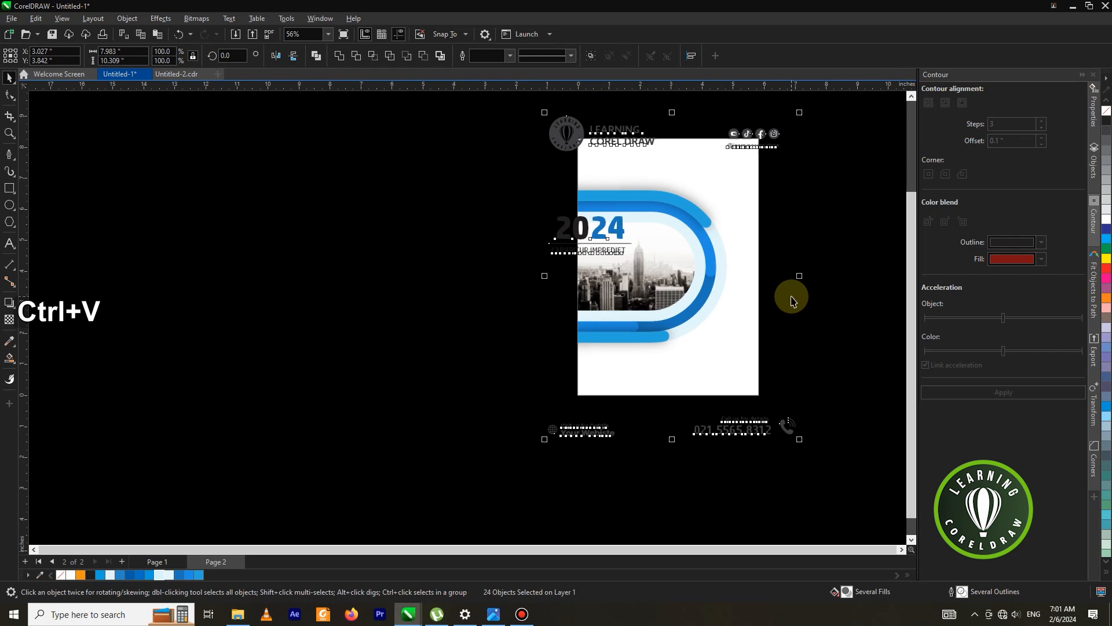
left_click_drag(760, 134, 718, 169)
left_click(816, 153)
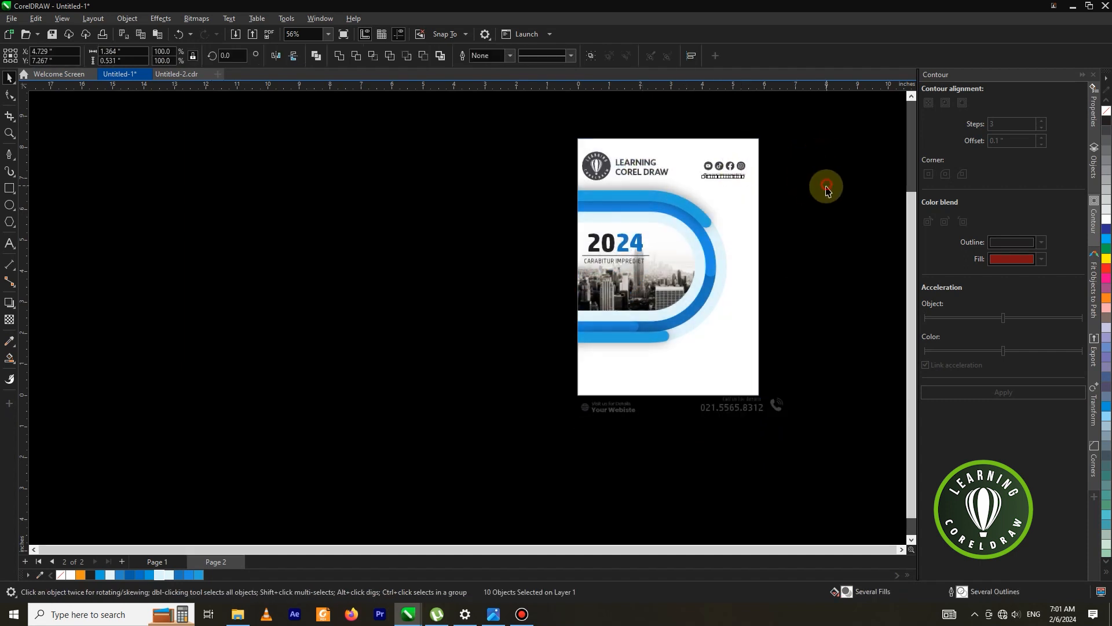
Move the website and phone details up into the bottom corners of the page.
left_click_drag(827, 380, 498, 440)
left_click_drag(622, 426, 624, 397)
left_click_drag(791, 362, 772, 377)
left_click(788, 357)
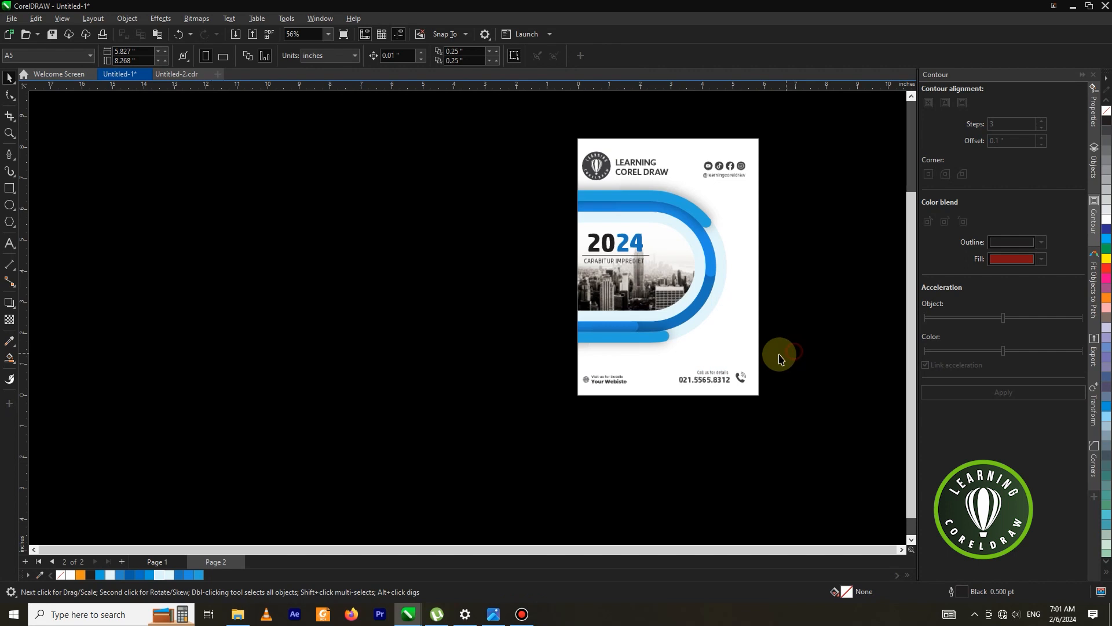
Scale down the logo and the social media block in the header, placing the social icons near the page's upper right corner.
left_click_drag(553, 143, 657, 180)
left_click_drag(810, 139, 707, 183)
left_click_drag(718, 168, 732, 165)
scroll(724, 169, "up", 1)
left_click(795, 191)
scroll(785, 208, "down", 2)
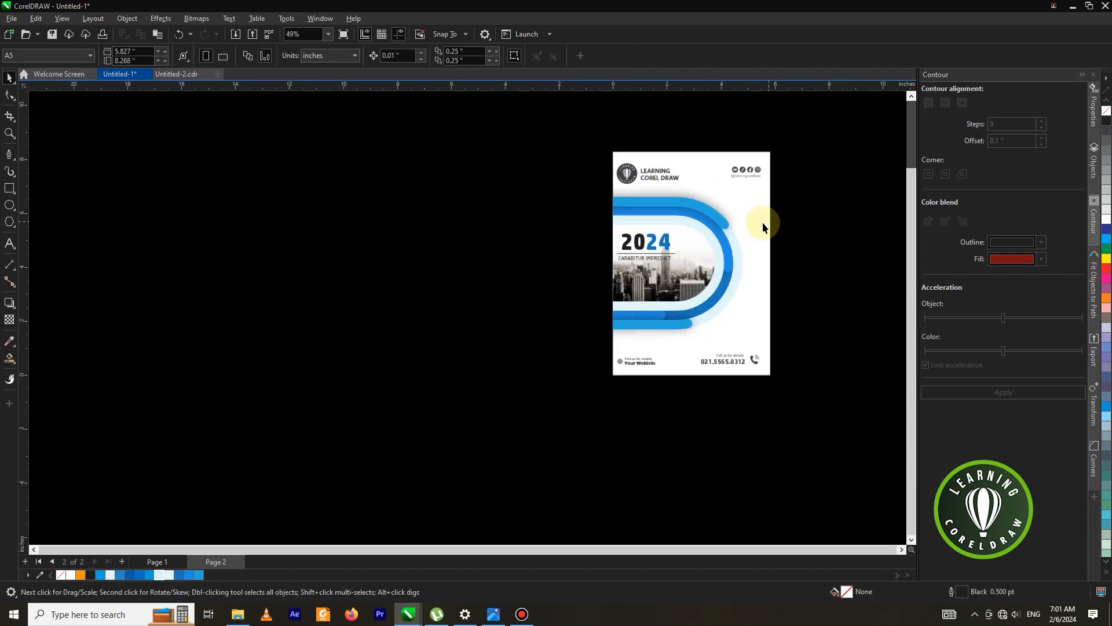
Slightly shrink the 2024 title with its line and subtitle, and move it up and right above the skyline.
scroll(637, 232, "up", 2)
left_click_drag(550, 229, 692, 279)
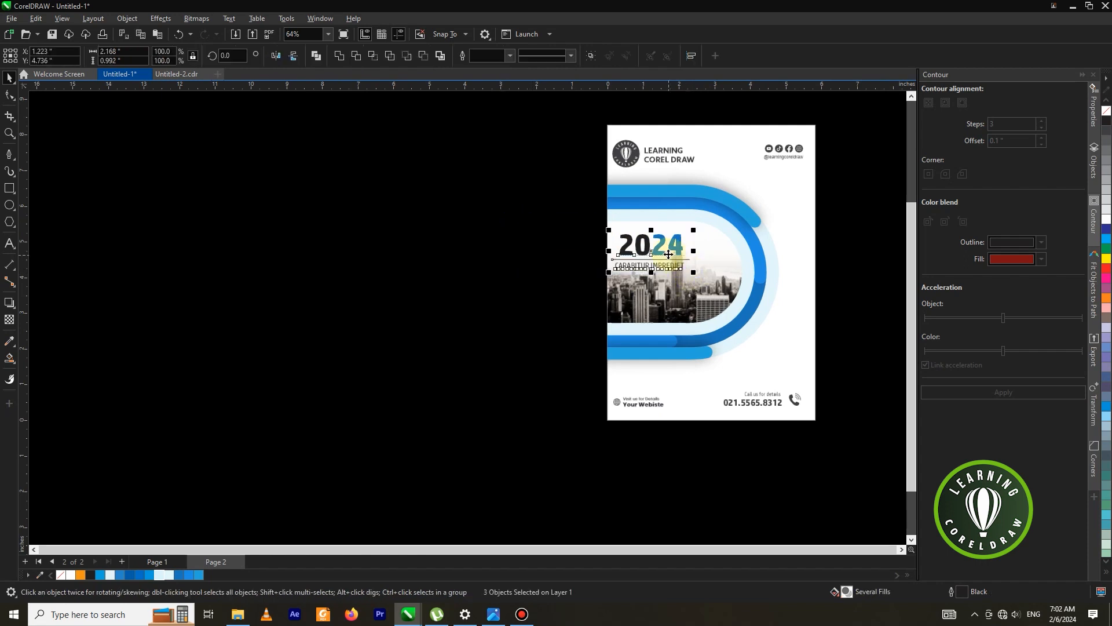
scroll(665, 243, "up", 1)
left_click_drag(658, 244, 688, 235)
scroll(689, 238, "up", 1)
scroll(688, 234, "down", 3)
left_click(763, 250)
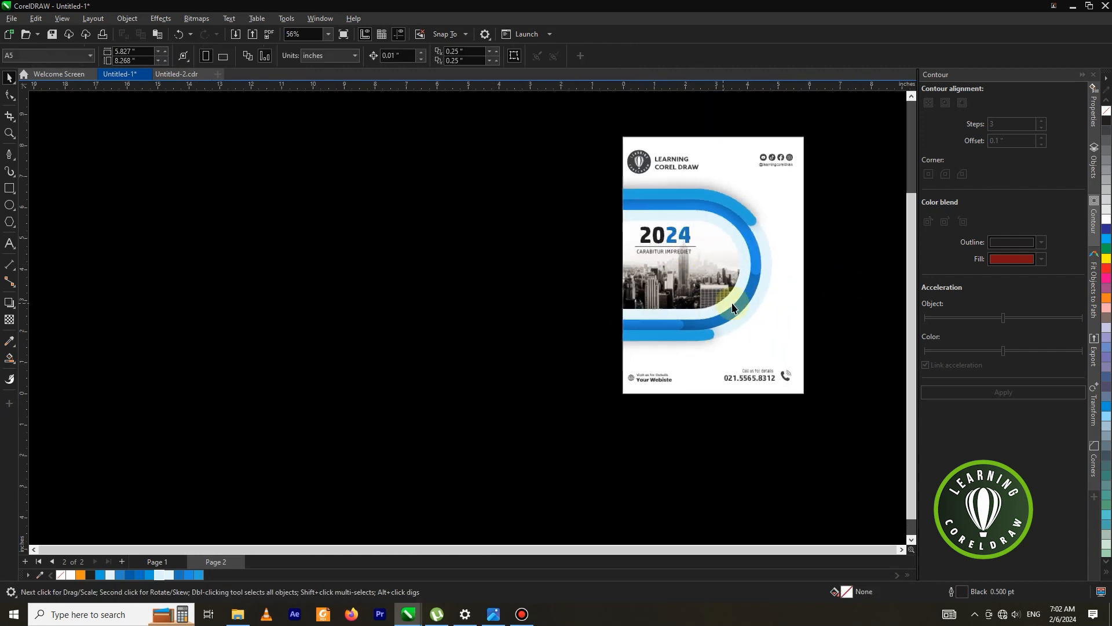
Draw a circle about 1.77 inches in diameter overlapping the lower right curve of the capsule bands.
left_click(8, 206)
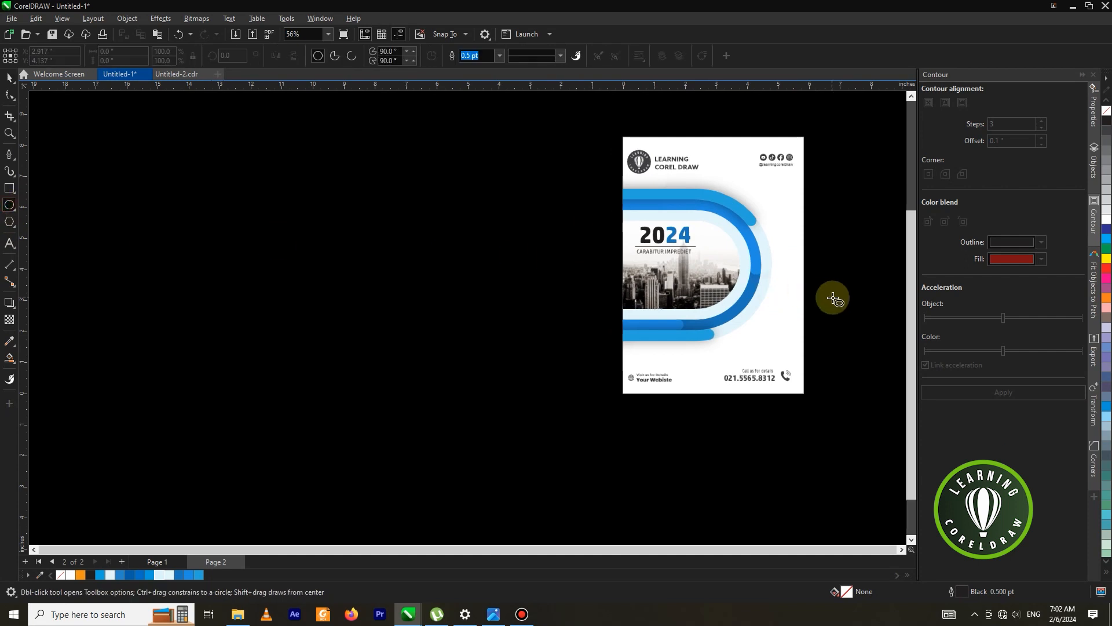
scroll(835, 297, "up", 1)
left_click_drag(705, 293, 775, 342)
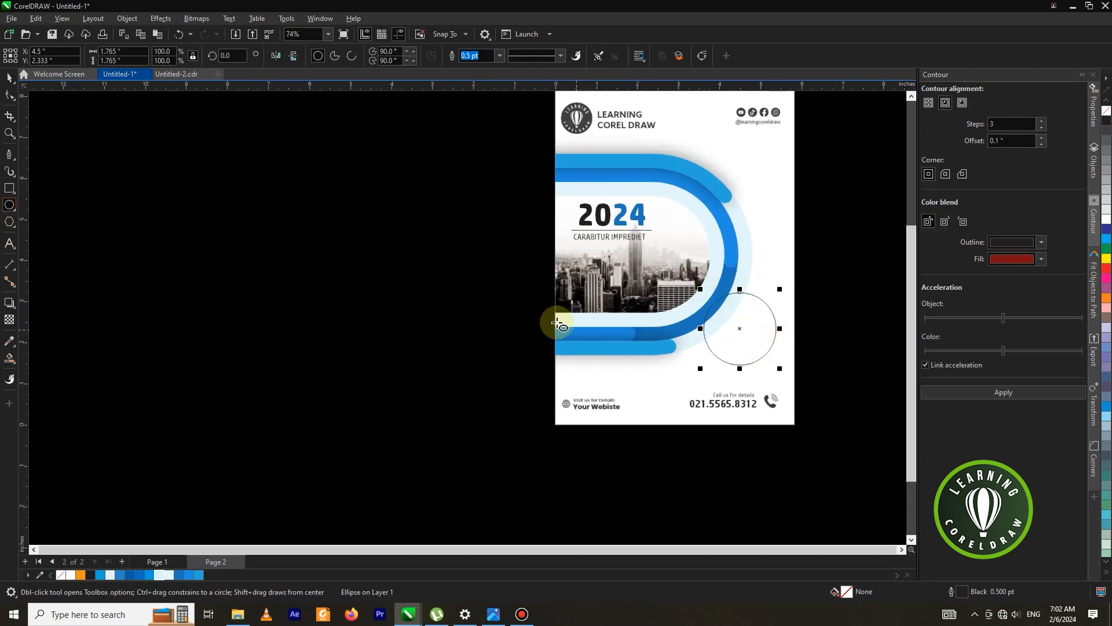
left_click(10, 79)
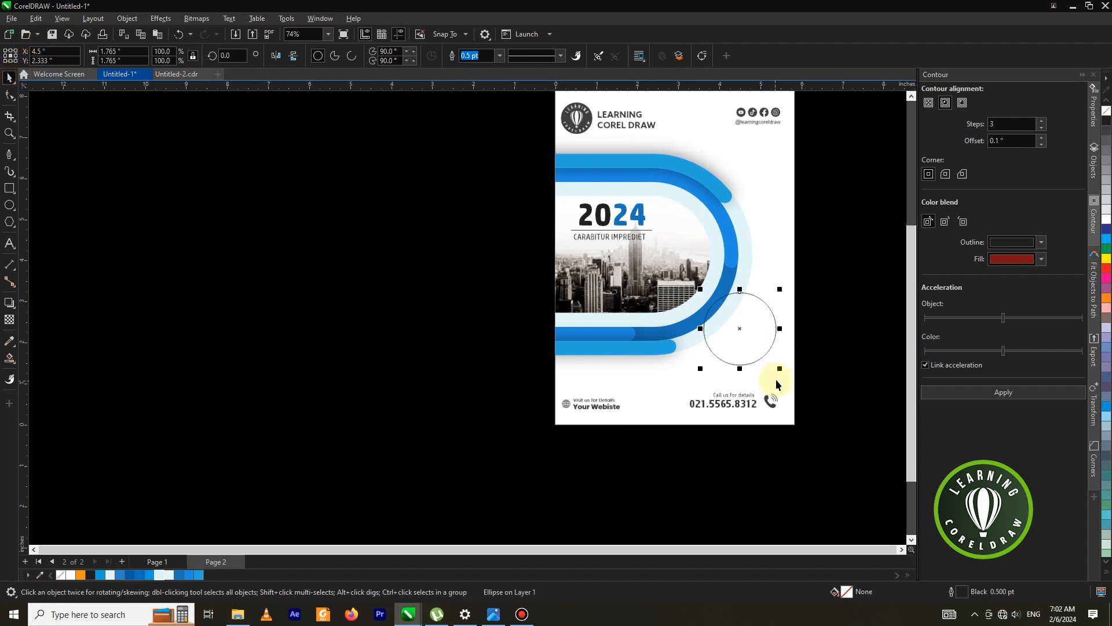
scroll(776, 370, "up", 1)
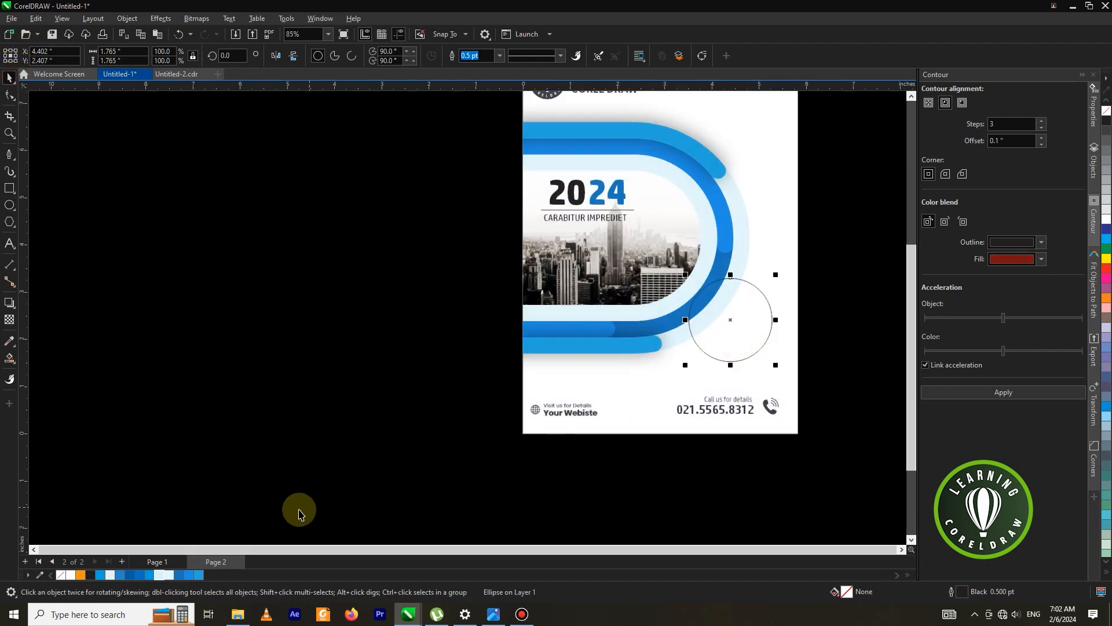
Fill the circle with blue #1A75BB and remove its outline.
left_click(180, 574)
scroll(539, 330, "down", 3)
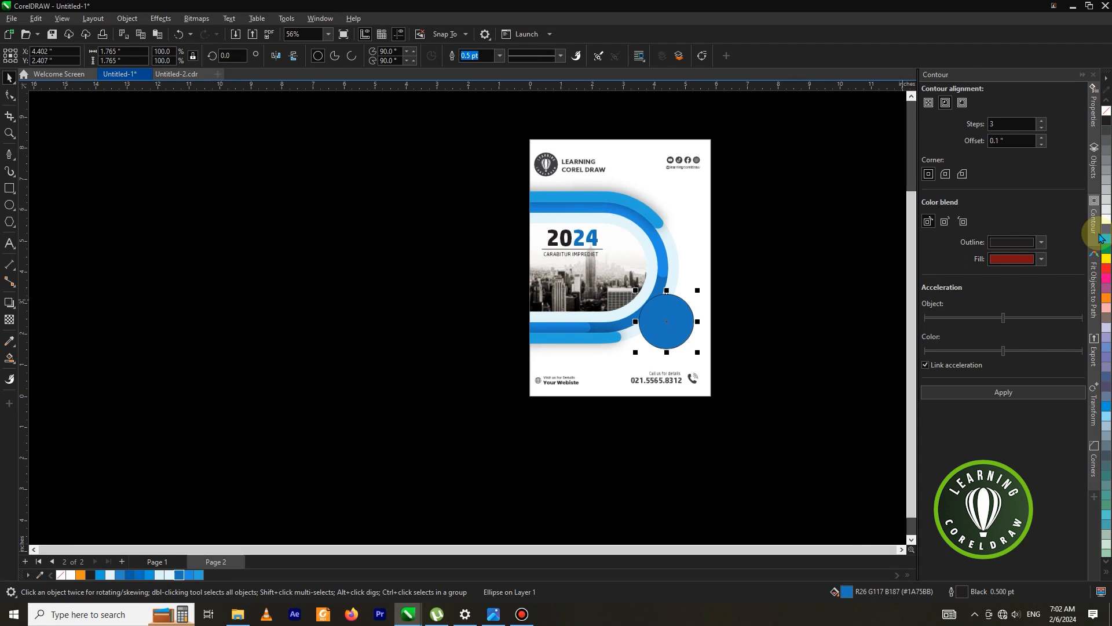
right_click(1107, 112)
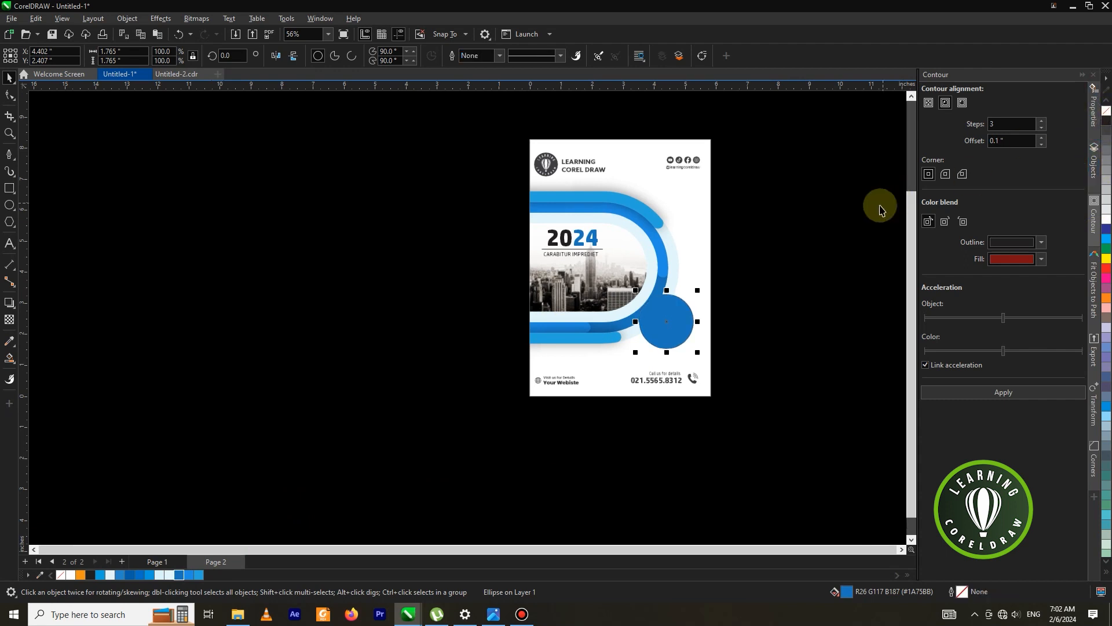
Move the blue circle slightly down and right, just above the phone details.
left_click(646, 342)
scroll(661, 325, "up", 2)
left_click(668, 321)
left_click_drag(667, 321, 681, 333)
scroll(777, 298, "down", 2)
left_click(362, 466)
Paste the white CORPORATE DESIGN text into the blue circle and align their vertical centre axes.
scroll(743, 257, "up", 1)
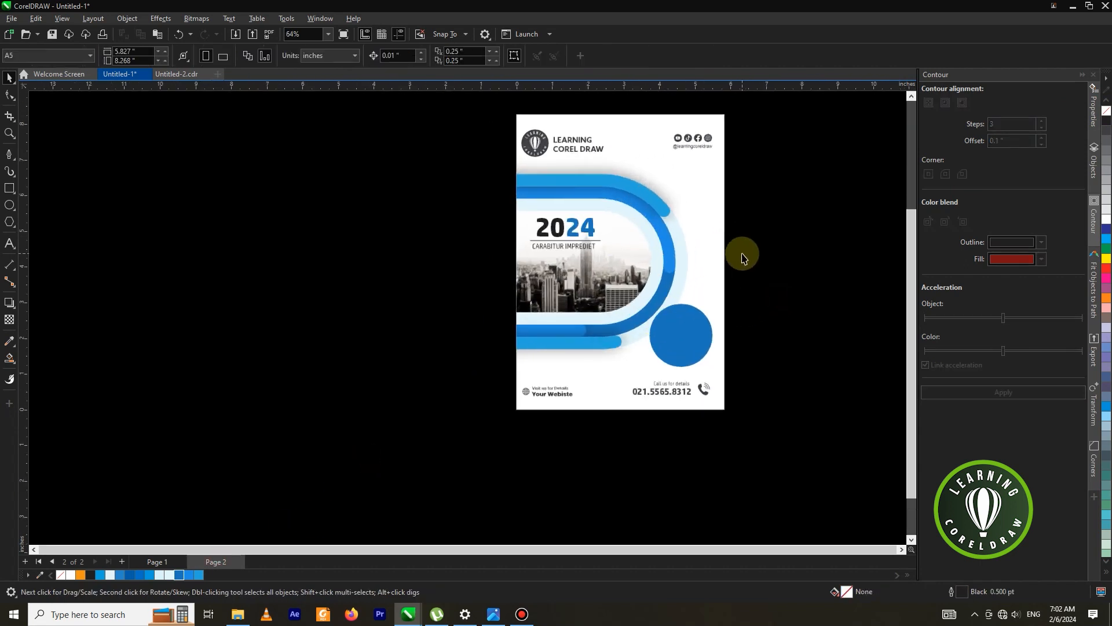
key("ctrl+v")
left_click_drag(715, 274, 673, 333)
scroll(723, 334, "up", 2)
scroll(673, 337, "up", 1)
left_click(678, 307, "shift")
key("c")
left_click(703, 241)
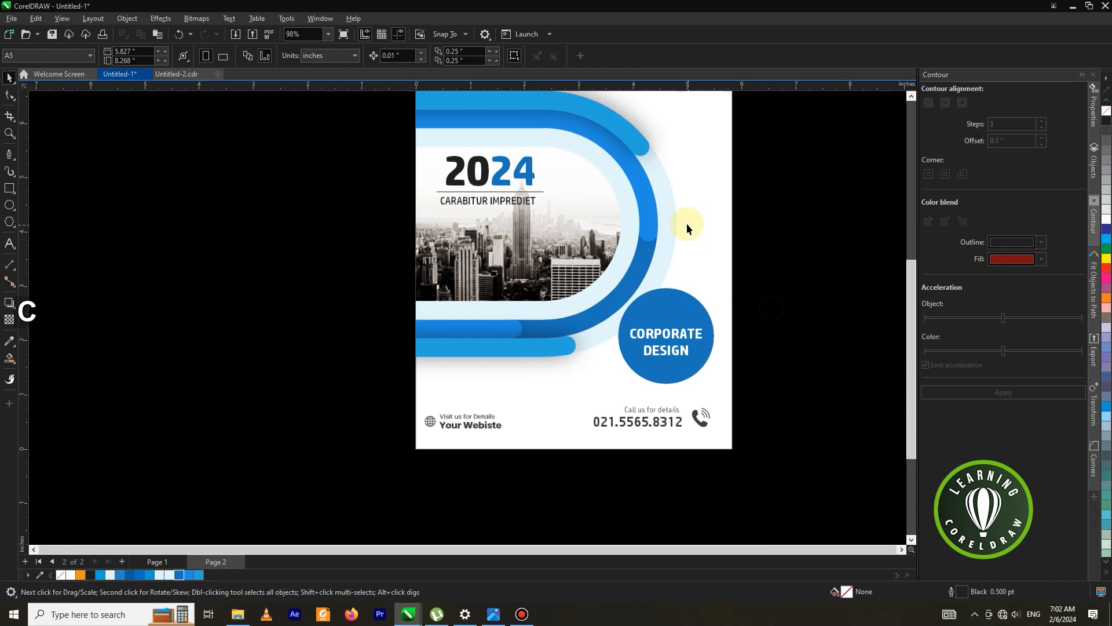
Add a drop shadow to the blue CORPORATE DESIGN circle with opacity 50, feather 15 and Multiply merge mode.
scroll(703, 241, "down", 4)
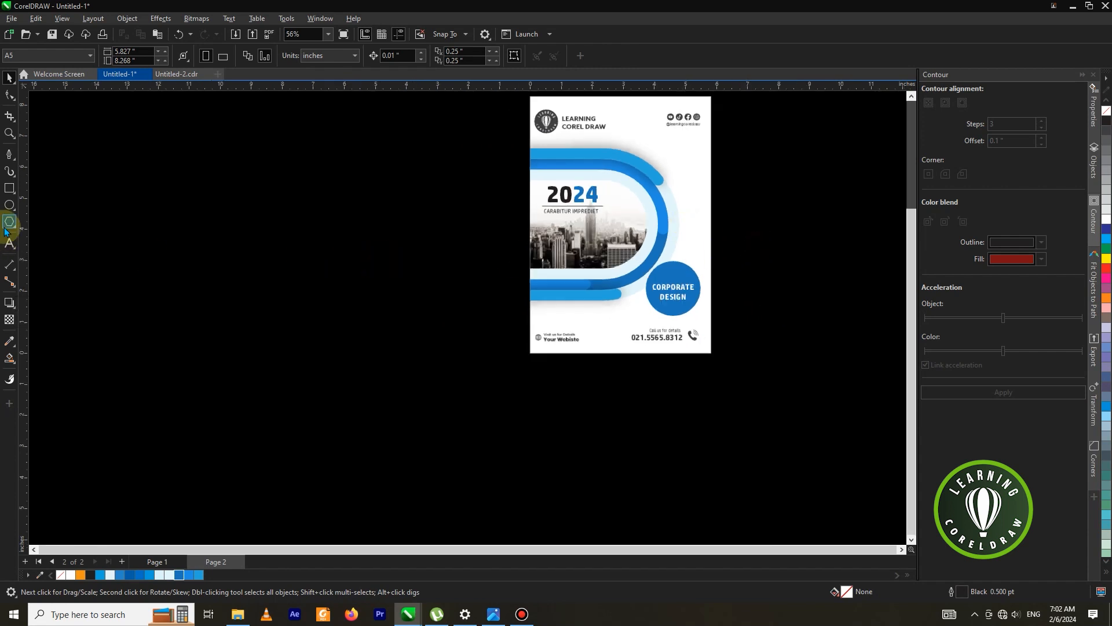
left_click(9, 302)
scroll(649, 288, "up", 2)
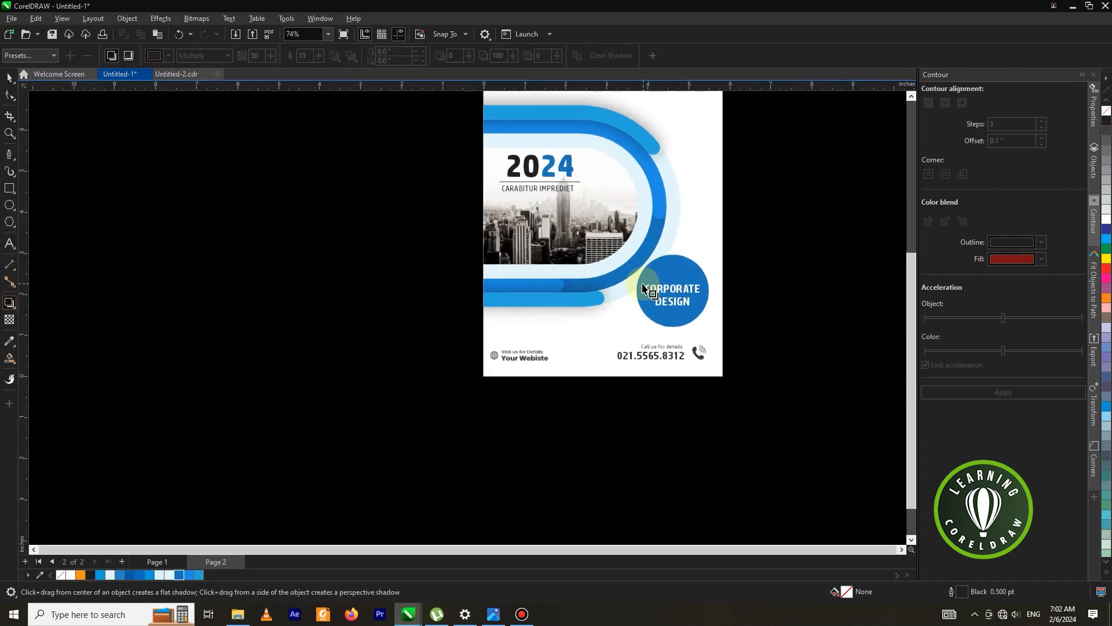
left_click(636, 288)
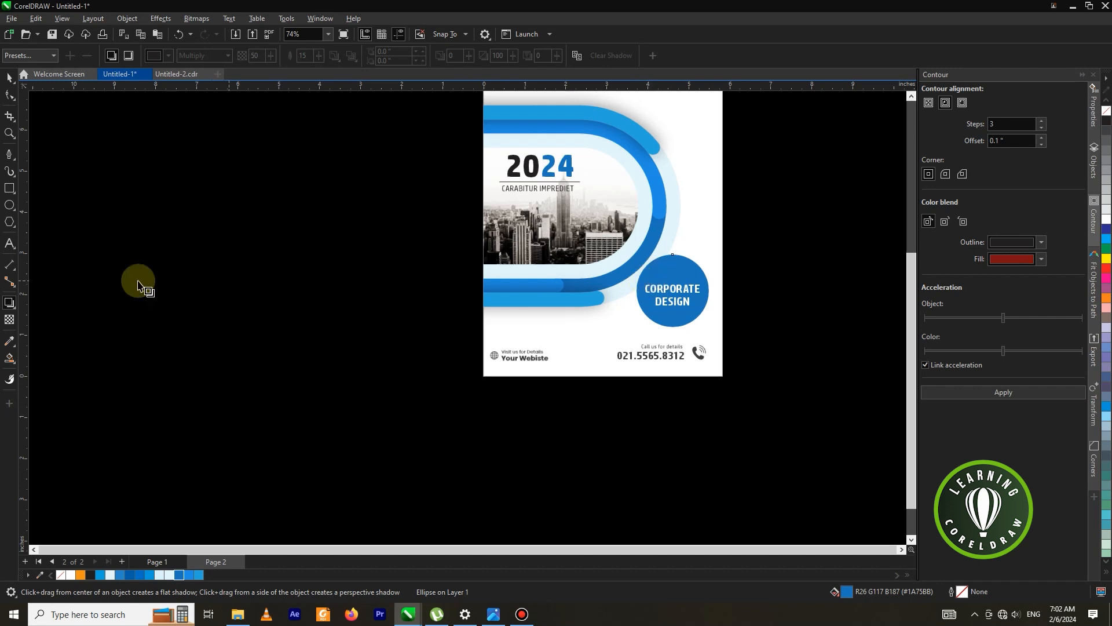
left_click(10, 302)
left_click(43, 299)
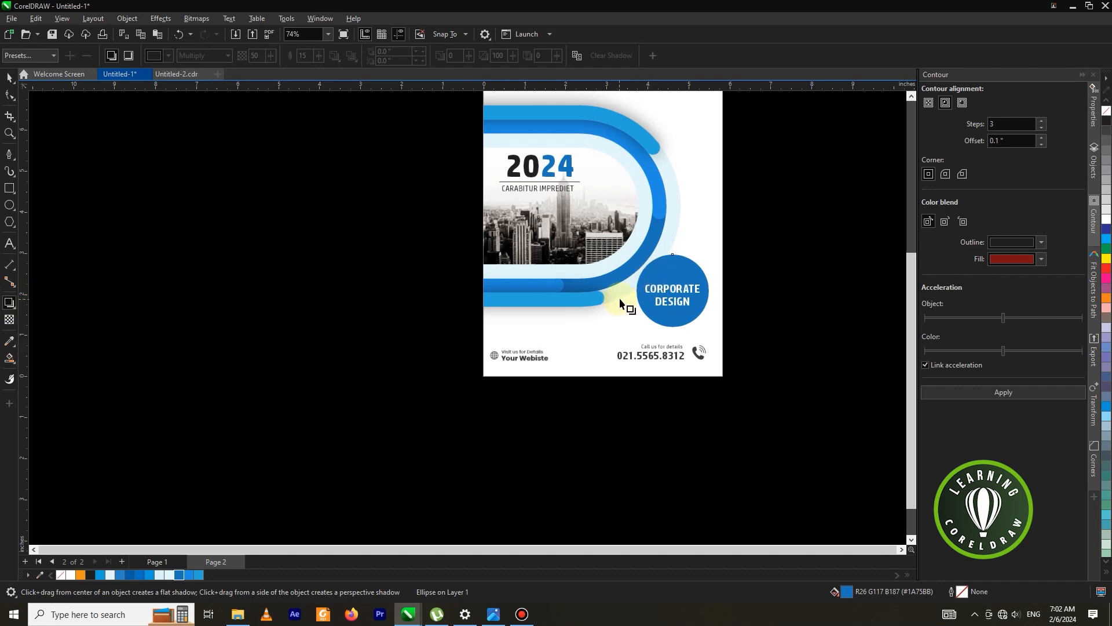
left_click_drag(638, 301, 708, 292)
left_click(10, 77)
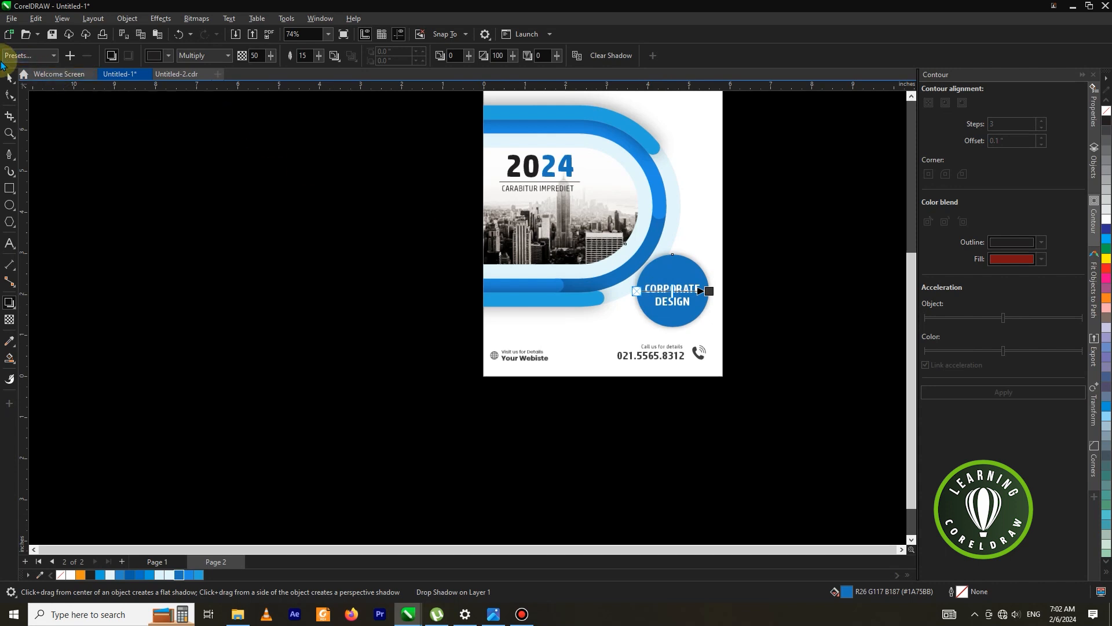
left_click(307, 283)
Move the circle, its shadow and the CORPORATE DESIGN text together up and left to overlap the capsule bands' lower right curve.
scroll(645, 314, "down", 2)
left_click_drag(748, 247, 624, 339)
scroll(663, 288, "up", 2)
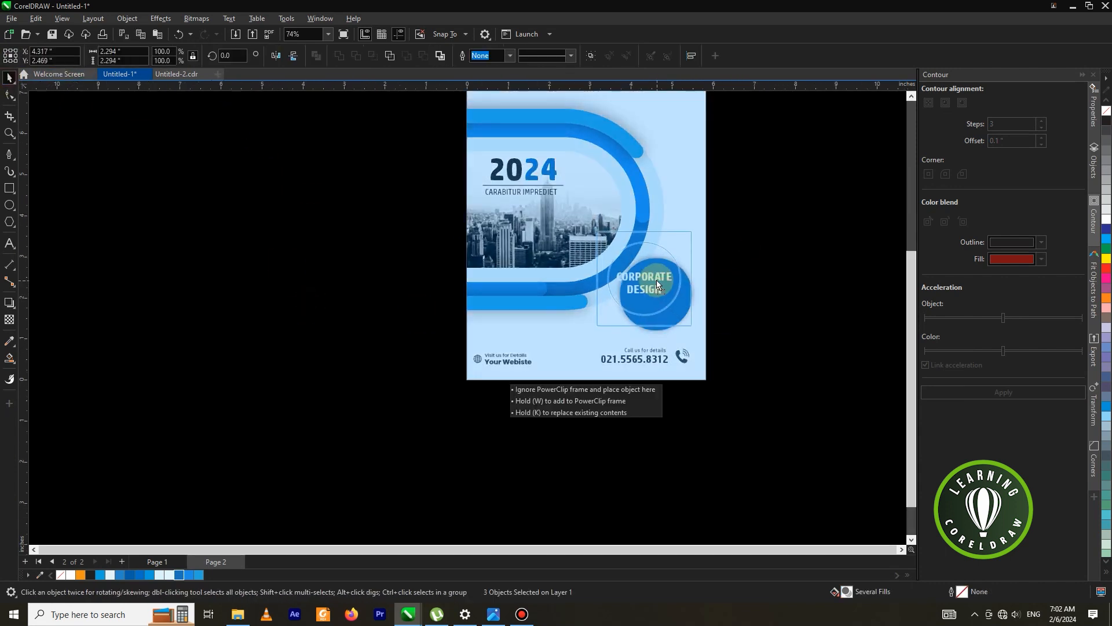
left_click_drag(653, 279, 655, 280)
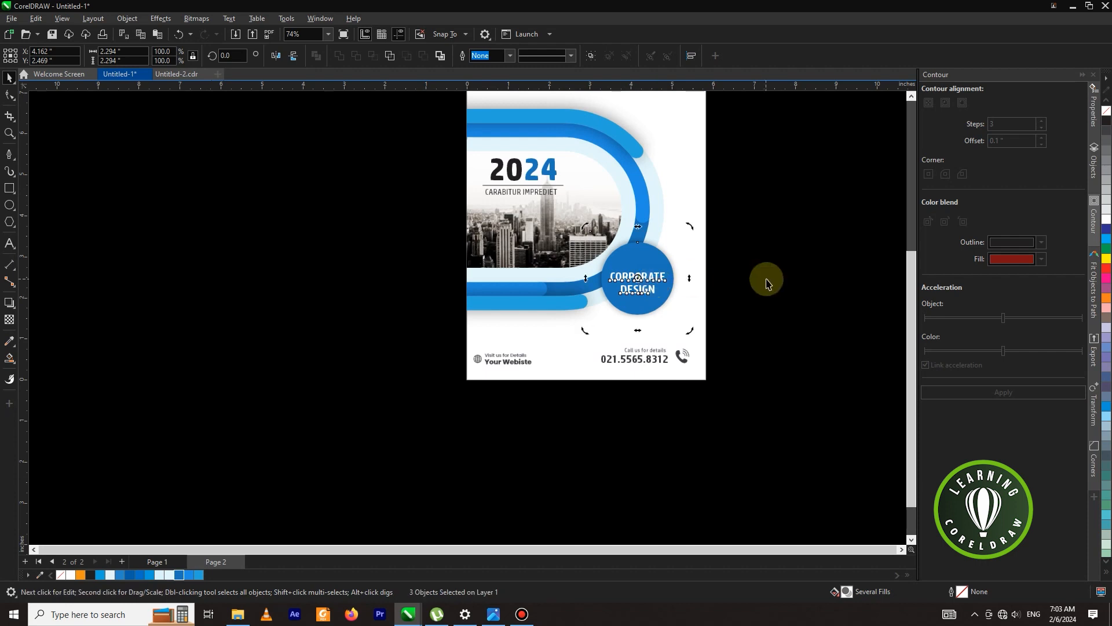
left_click(764, 278)
Reposition the header and contact rows so both have equal side margins on the page, and enlarge the phone details block.
scroll(794, 318, "down", 1)
scroll(566, 135, "up", 1)
left_click_drag(524, 118, 776, 148)
scroll(769, 165, "up", 1)
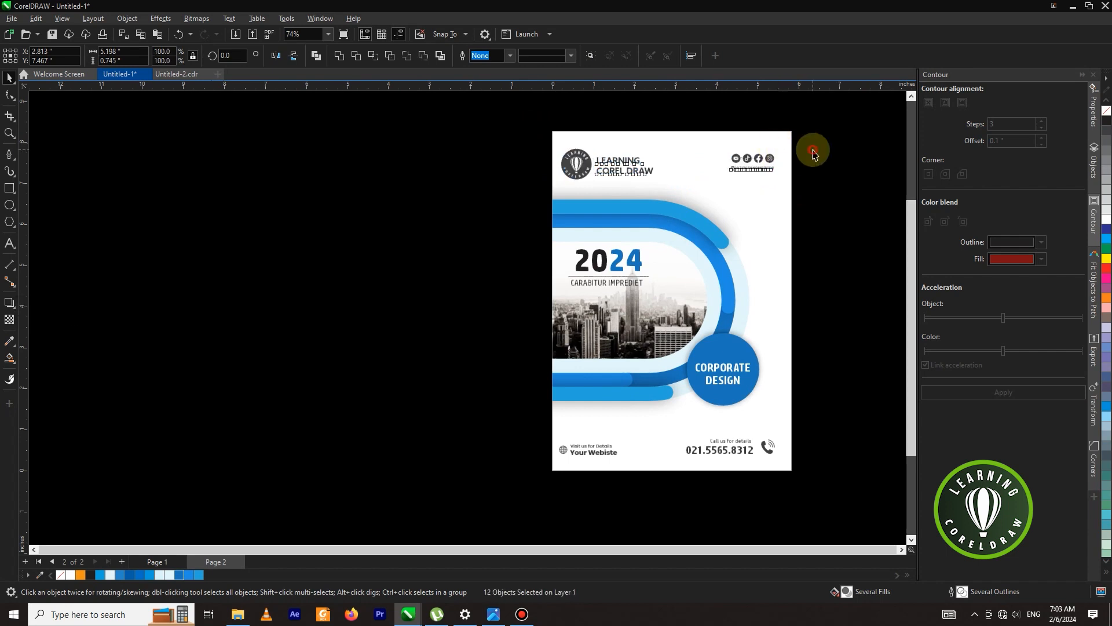
left_click(813, 153)
scroll(749, 188, "down", 1)
left_click_drag(616, 417, 811, 356)
Fit the whole flyer in view and check it in a full-screen preview.
key("F4")
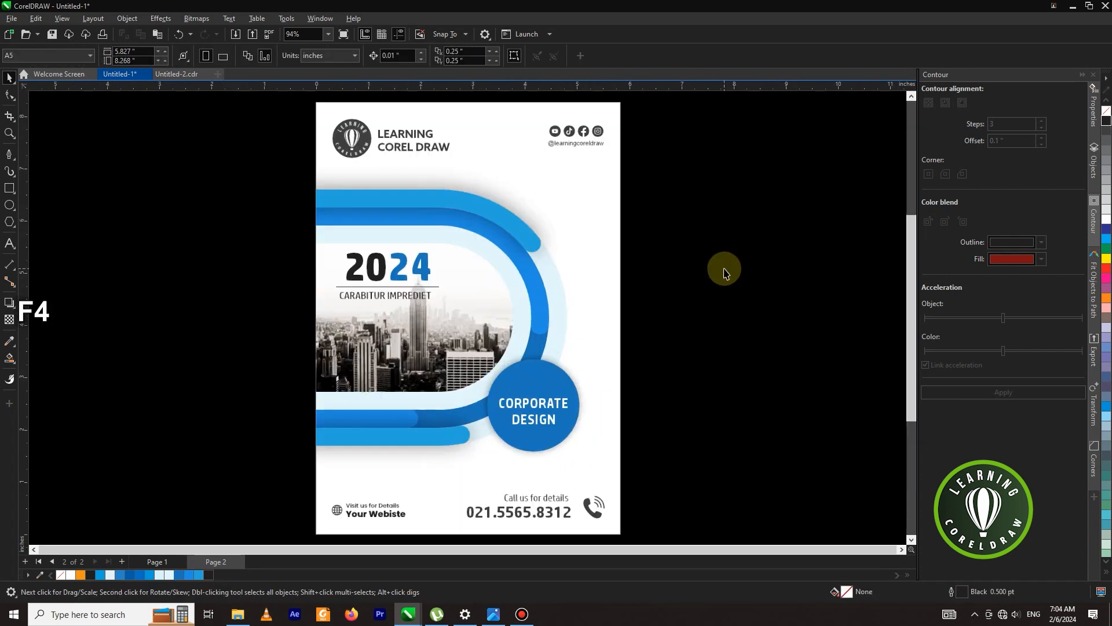
key("F9")
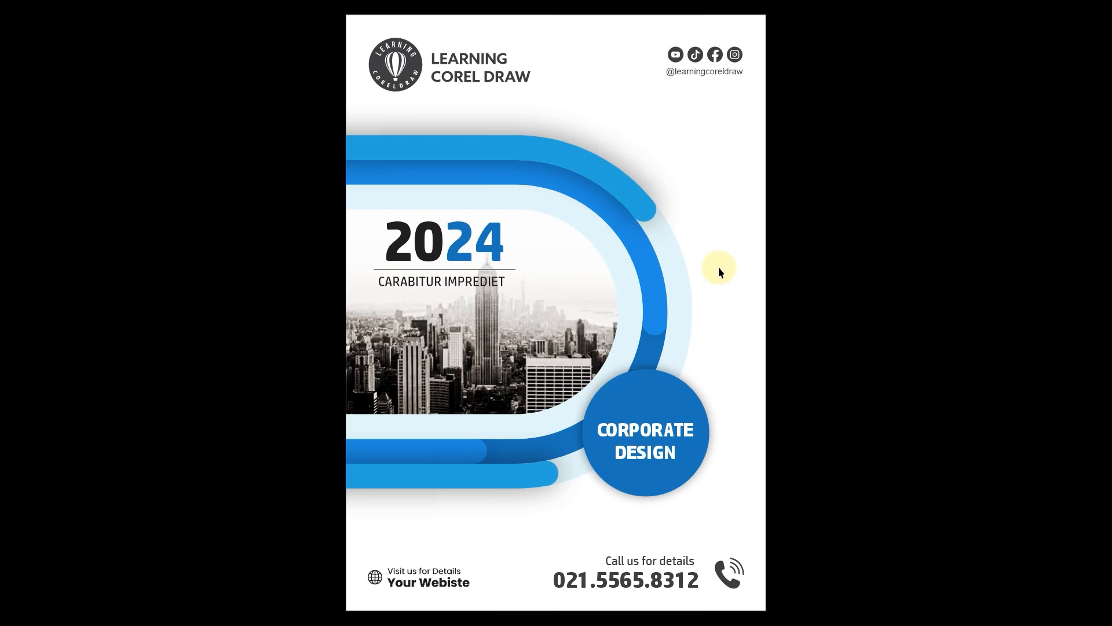
key("Escape")
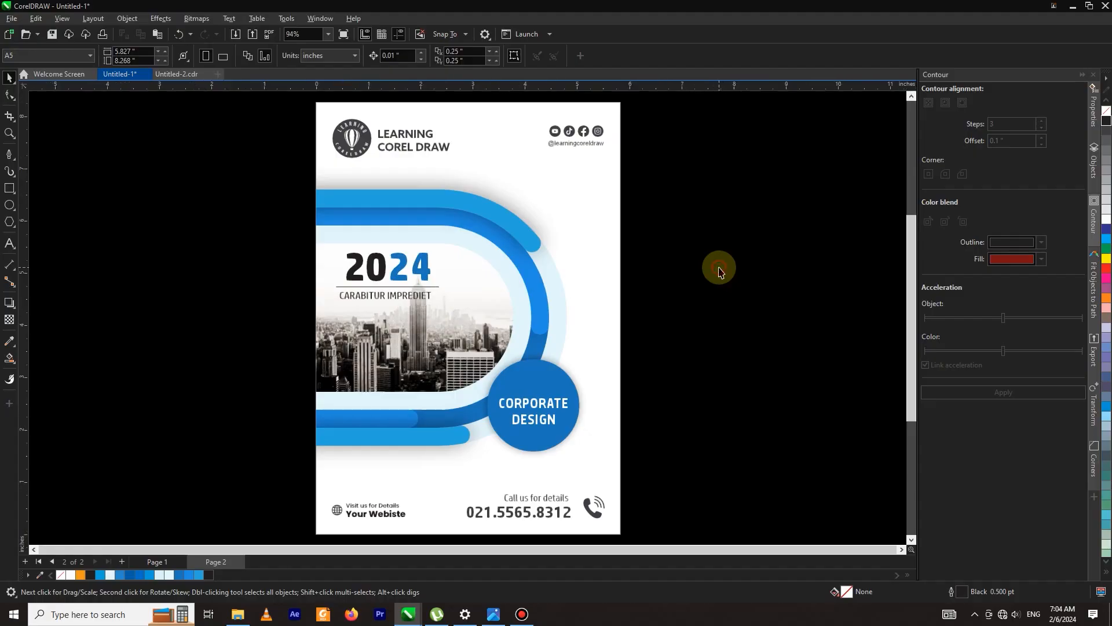